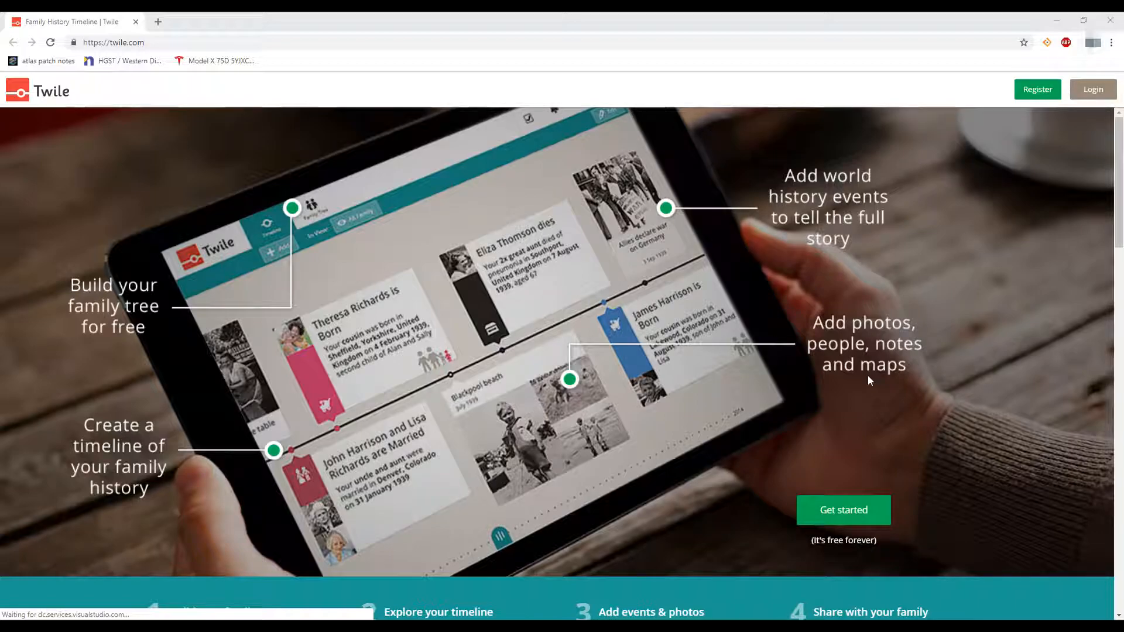
scroll(712, 419, down, 4)
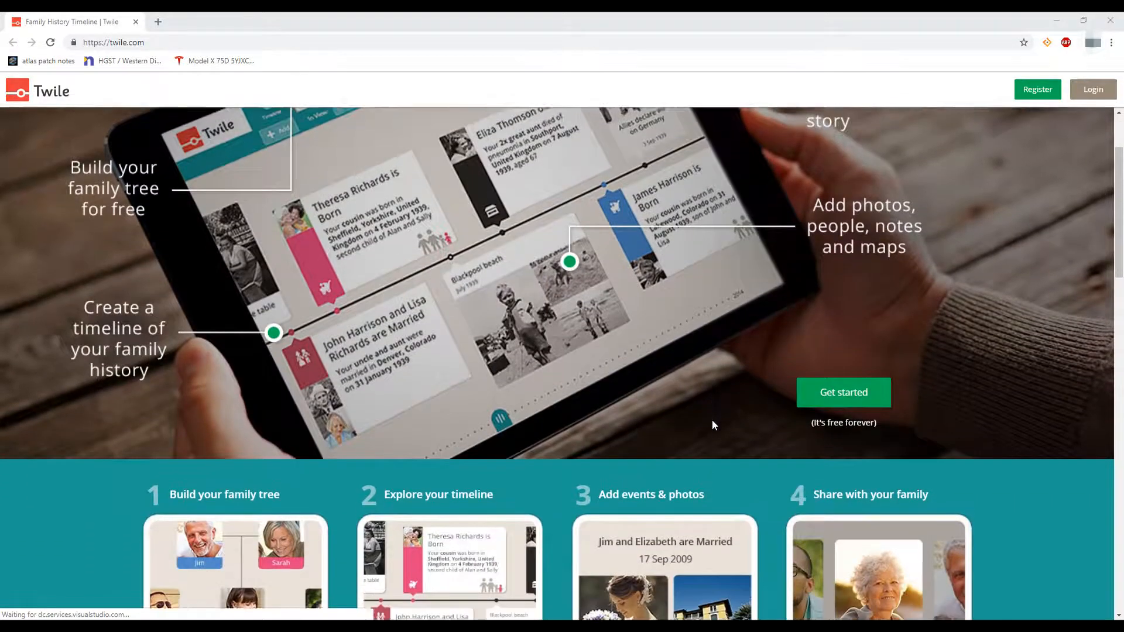
scroll(712, 419, down, 1)
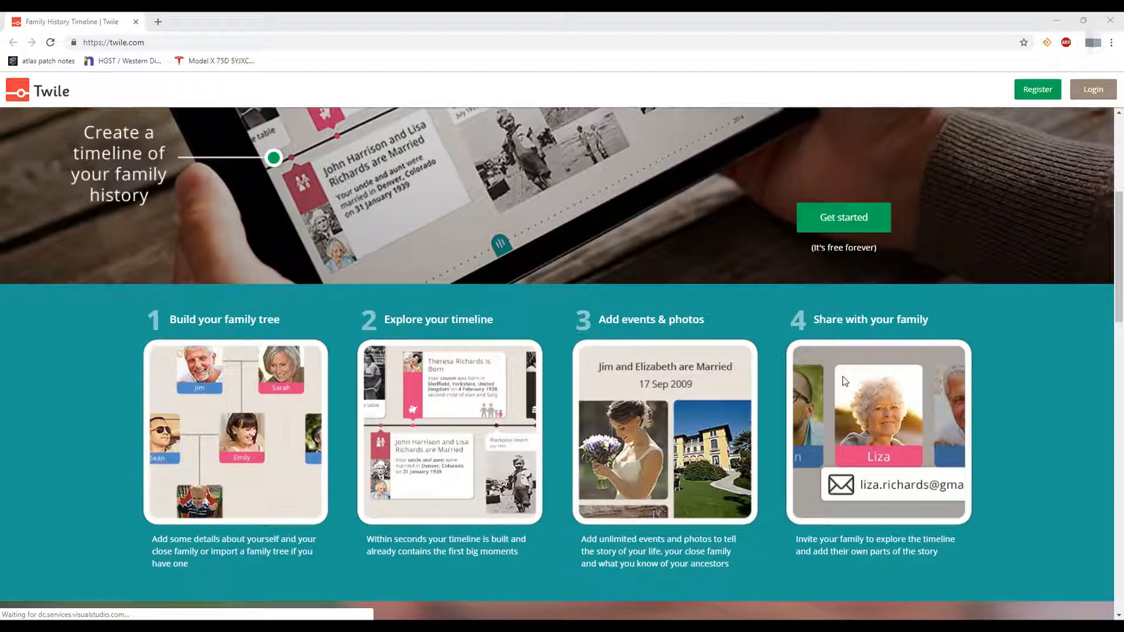
scroll(756, 350, down, 5)
scroll(756, 350, down, 12)
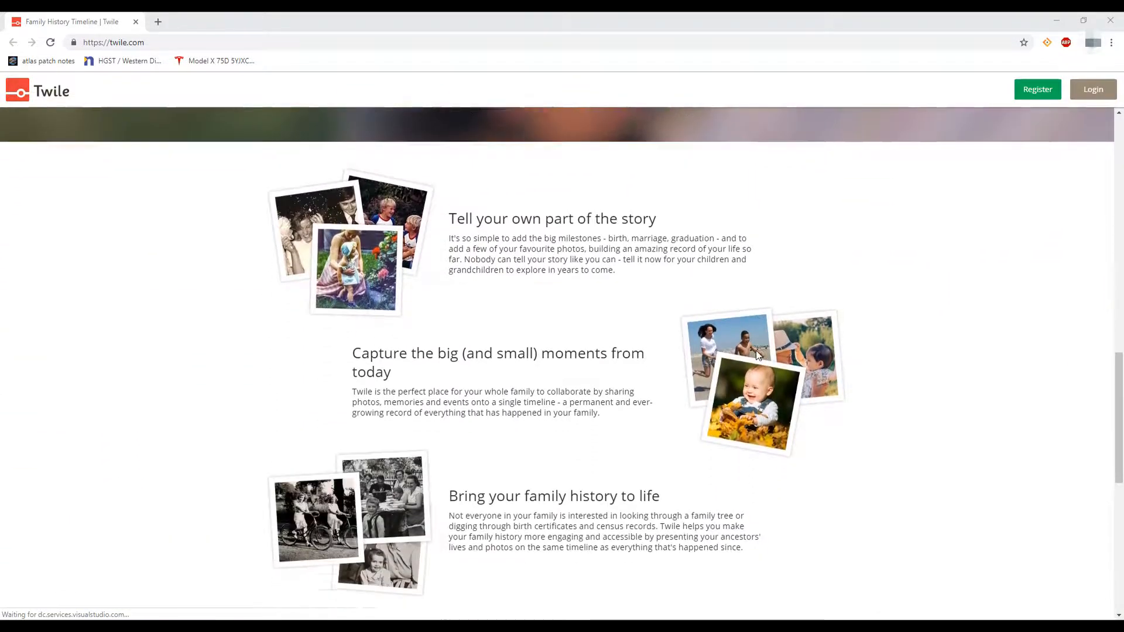
scroll(764, 378, up, 10)
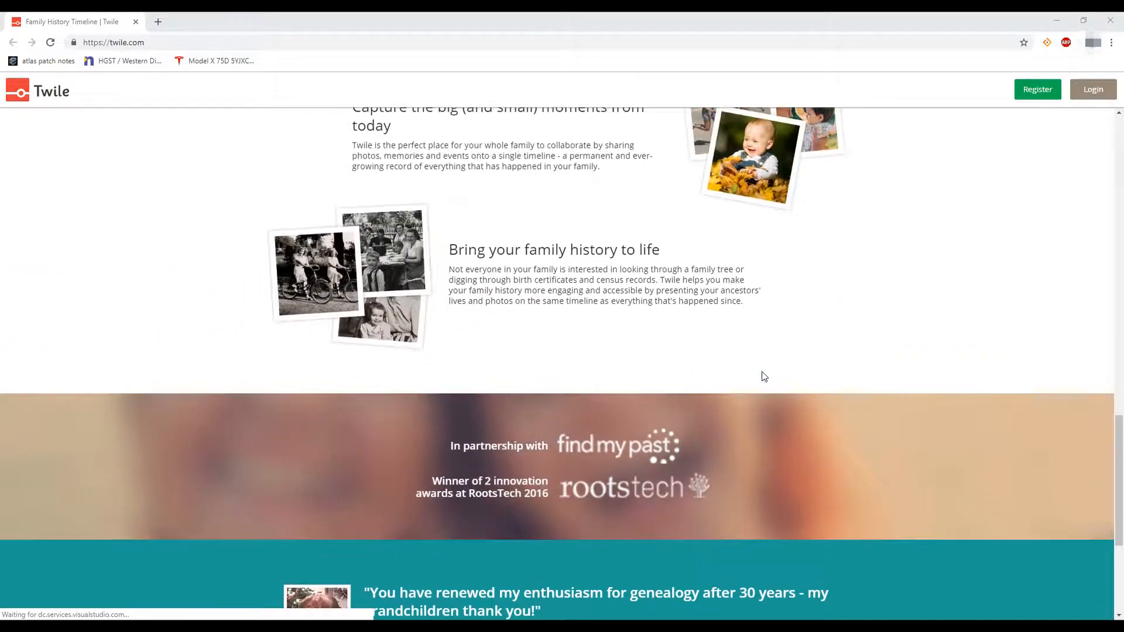
scroll(763, 376, up, 8)
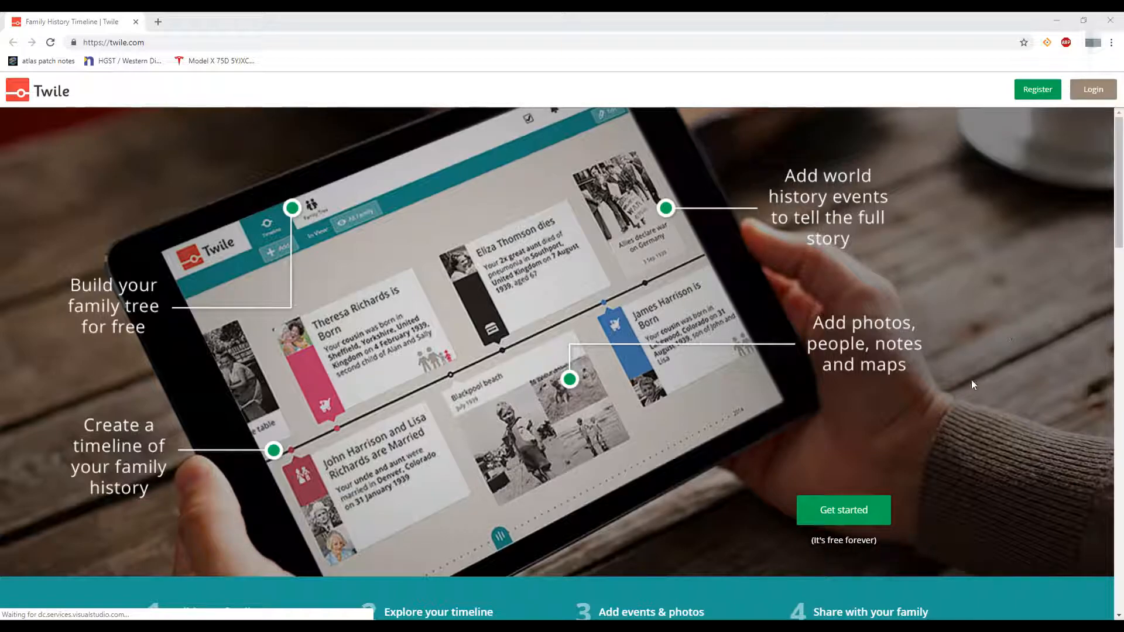
drag(812, 543, 879, 549)
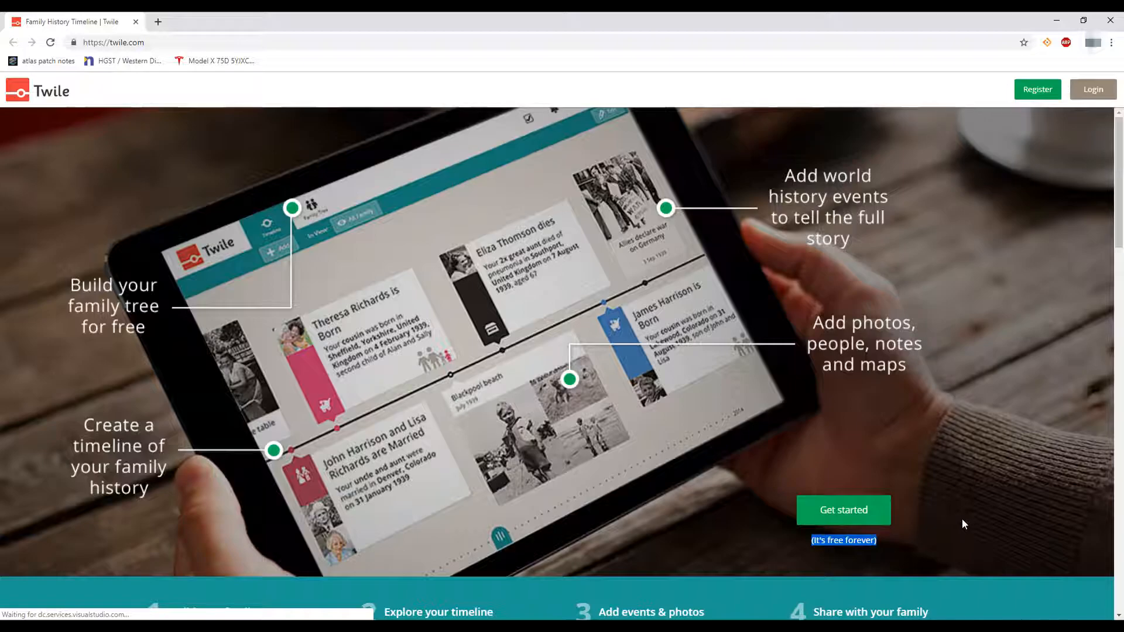
Start the free sign-up to show the new timeline, FamilySearch import and GEDCOM import options
click(857, 510)
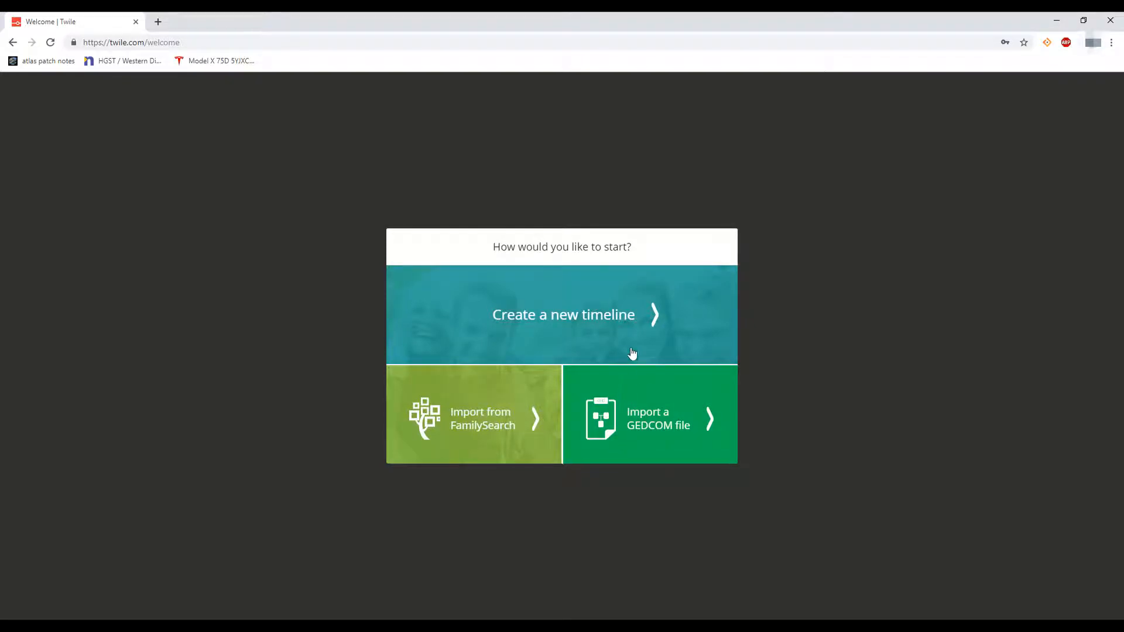
Attempt a FamilySearch tree import by signing into the FamilySearch account; it fails with a Sorry message
click(470, 431)
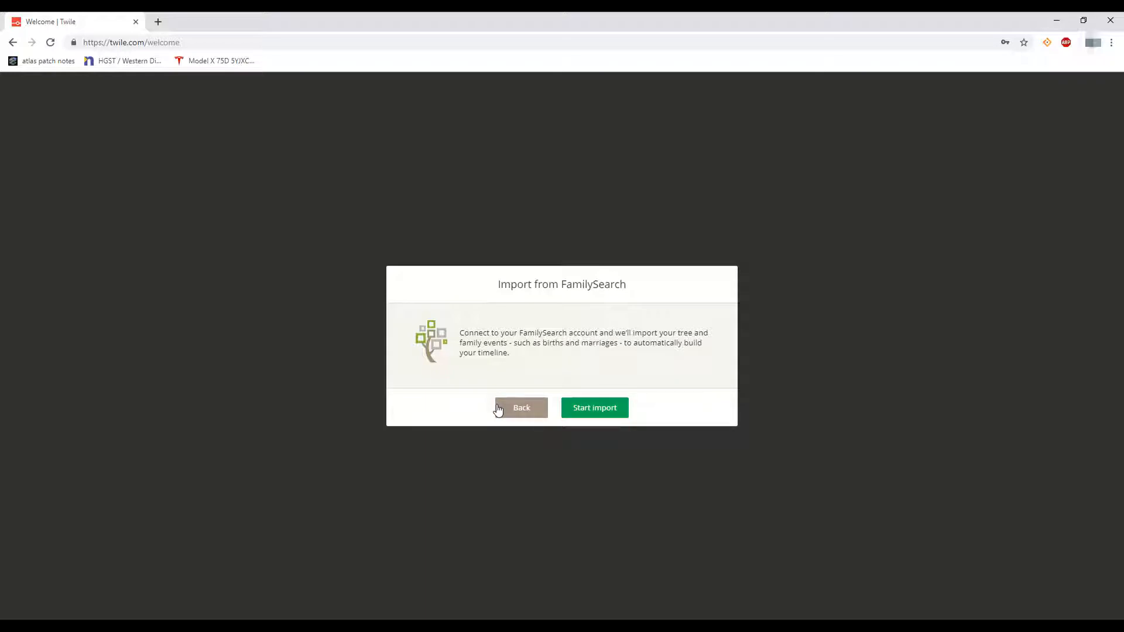
click(595, 413)
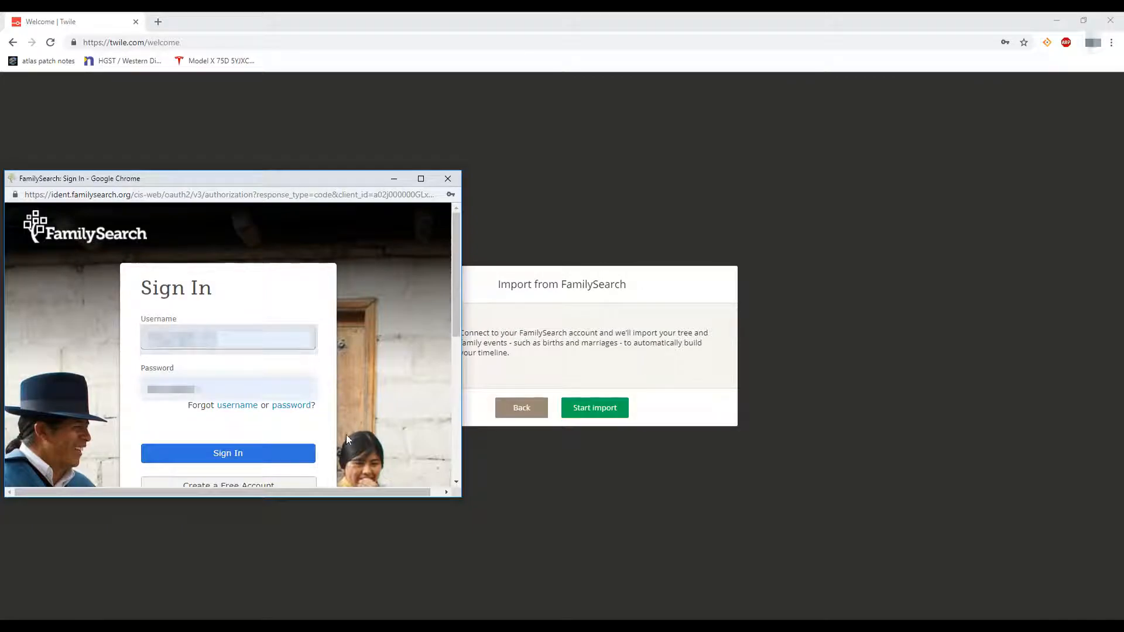
click(267, 460)
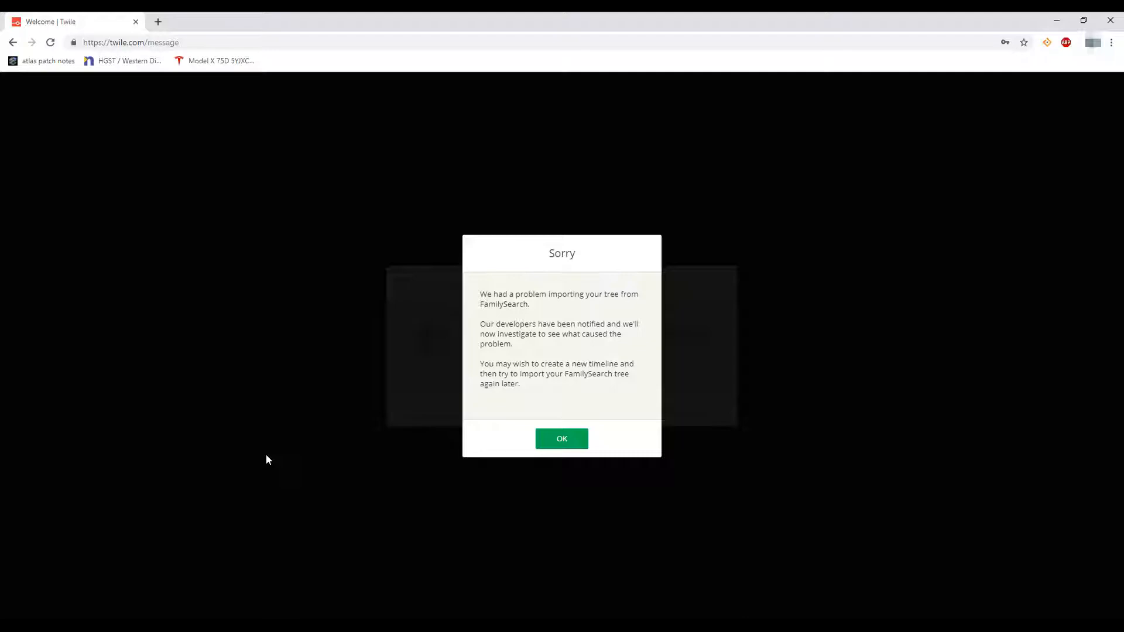
Dismiss the Sorry import error and open the timeline of relatives' 2011–2014 deaths and burials
click(562, 441)
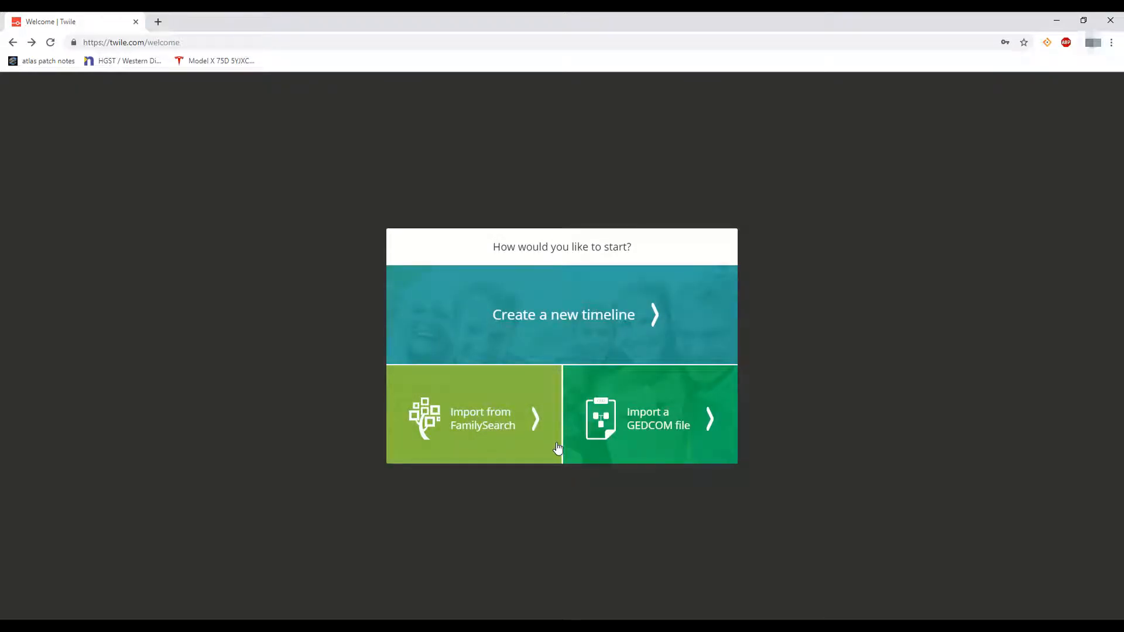
click(557, 448)
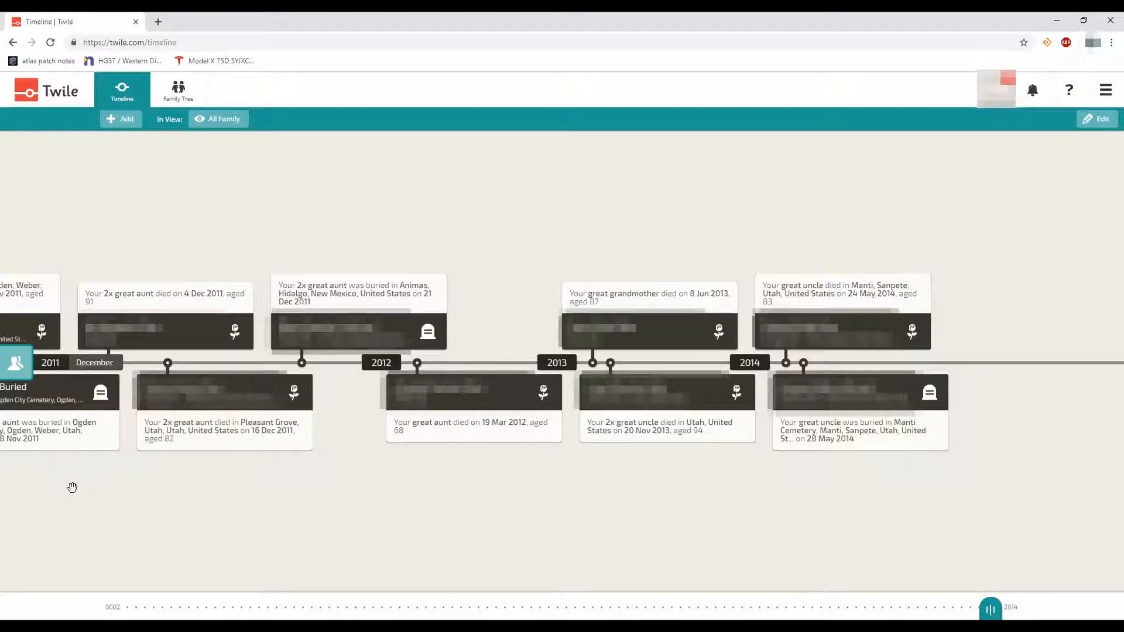
Pan back to 2008–2011 and open the 30 Jan 2011 Logan, Cache, Utah death story
drag(25, 489, 1041, 492)
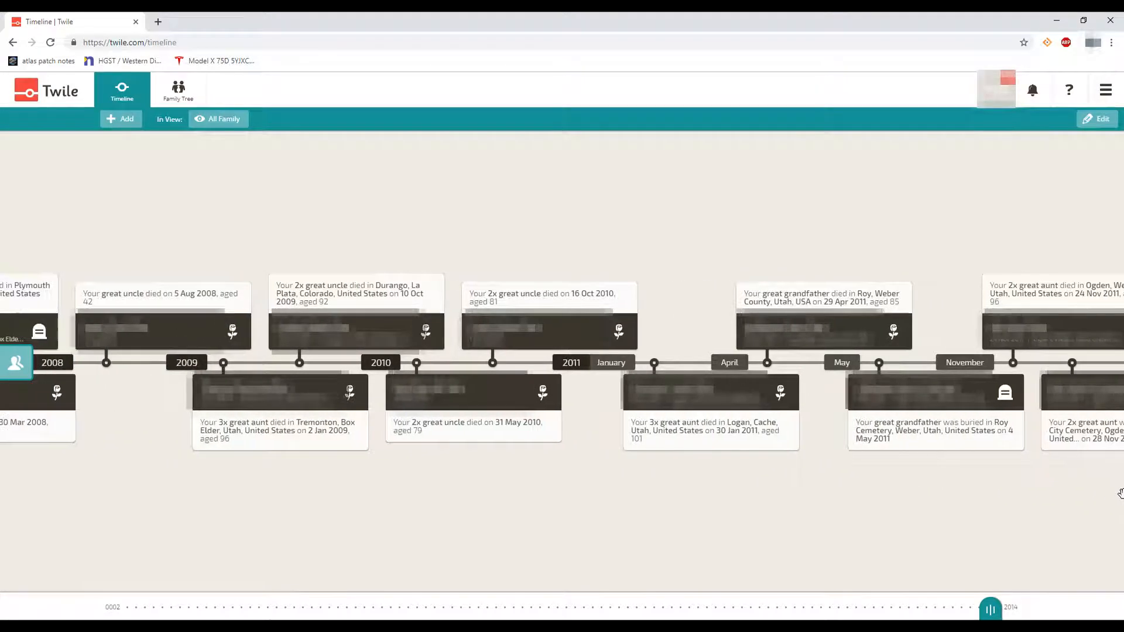
drag(73, 504, 230, 532)
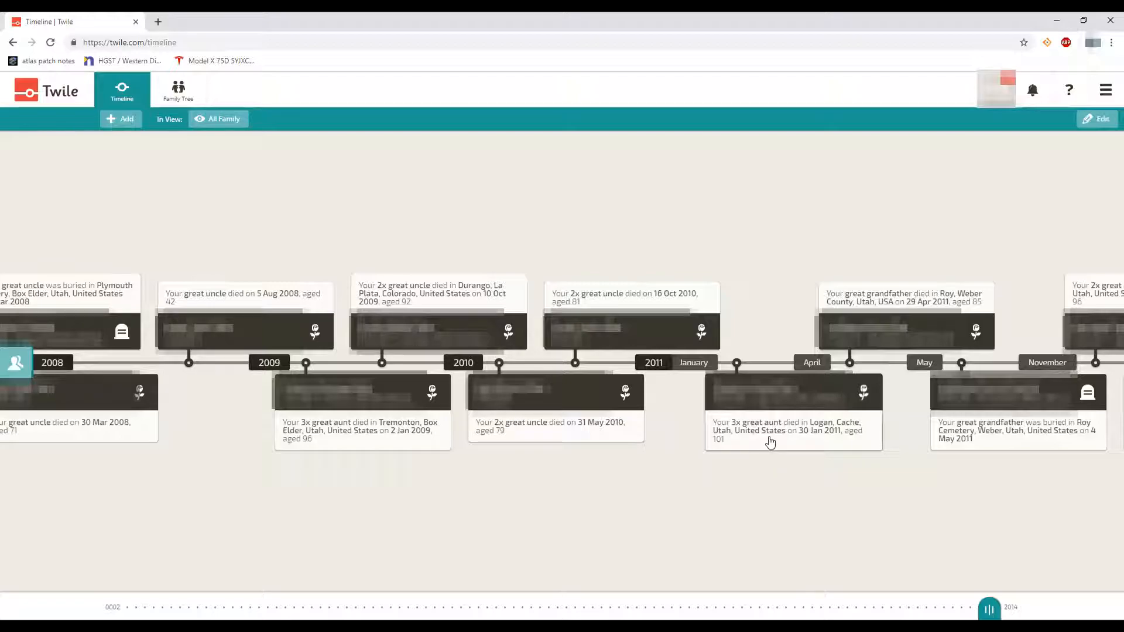
click(763, 417)
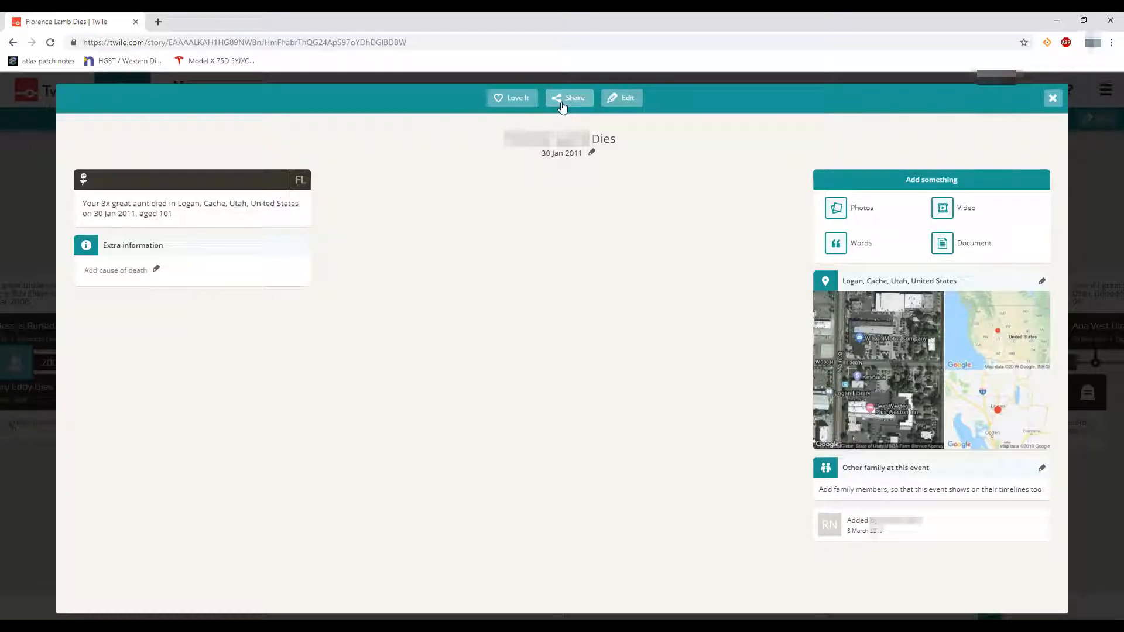
Close the Logan, Cache death story to return to the 2008–May 2011 timeline
click(1052, 98)
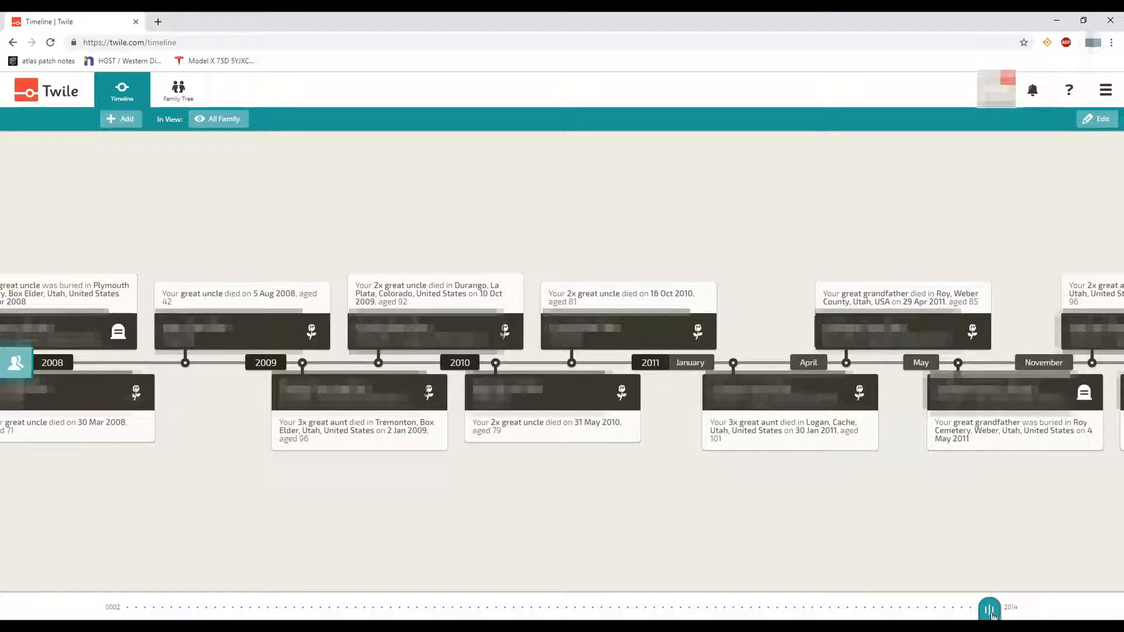
Drag the year scrubber back from 2014 to early 1780, the Revolutionary War era
drag(995, 615, 496, 608)
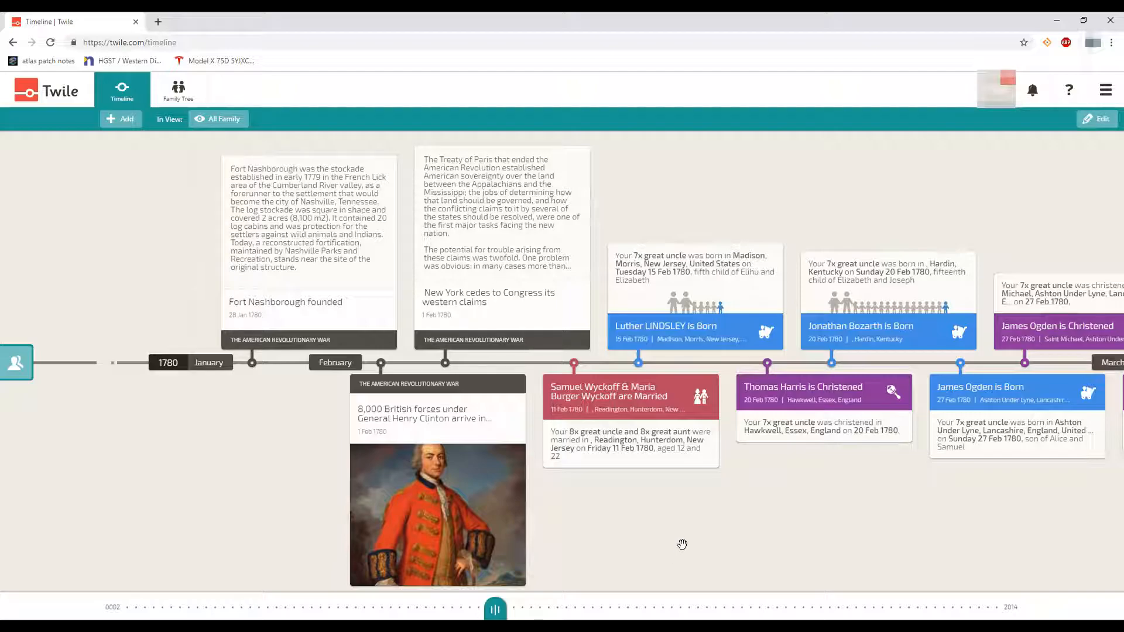
Nudge the 1780 timeline slightly so the General Henry Clinton forces card comes into view
drag(679, 546, 642, 529)
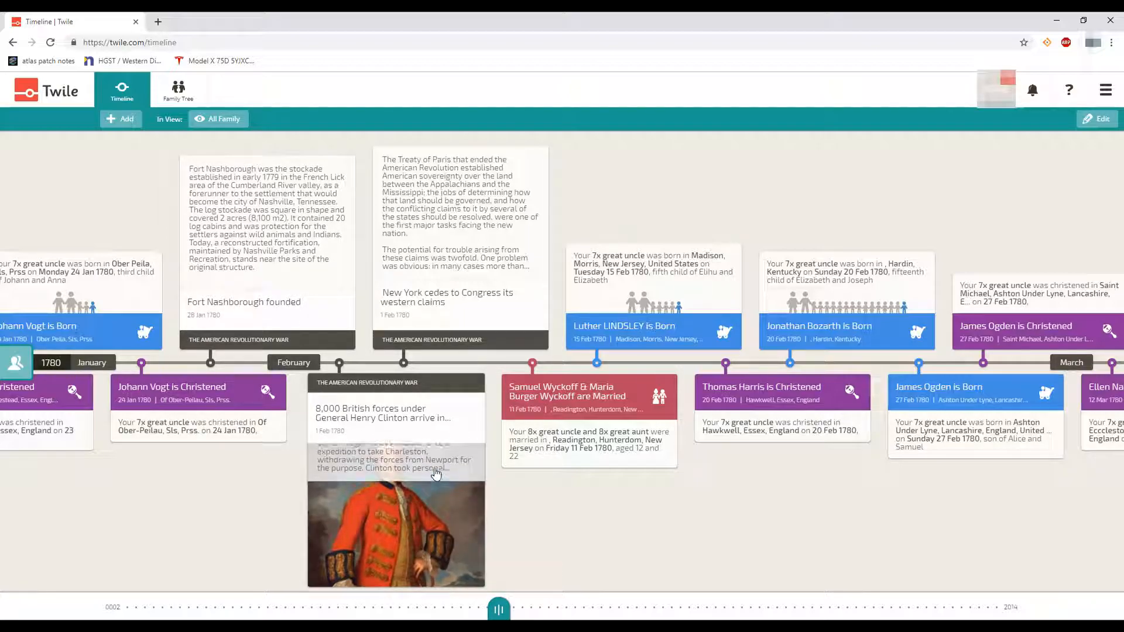
Open the 1 Feb 1780 story of Clinton's 8,000 British forces arriving in South Carolina
click(435, 511)
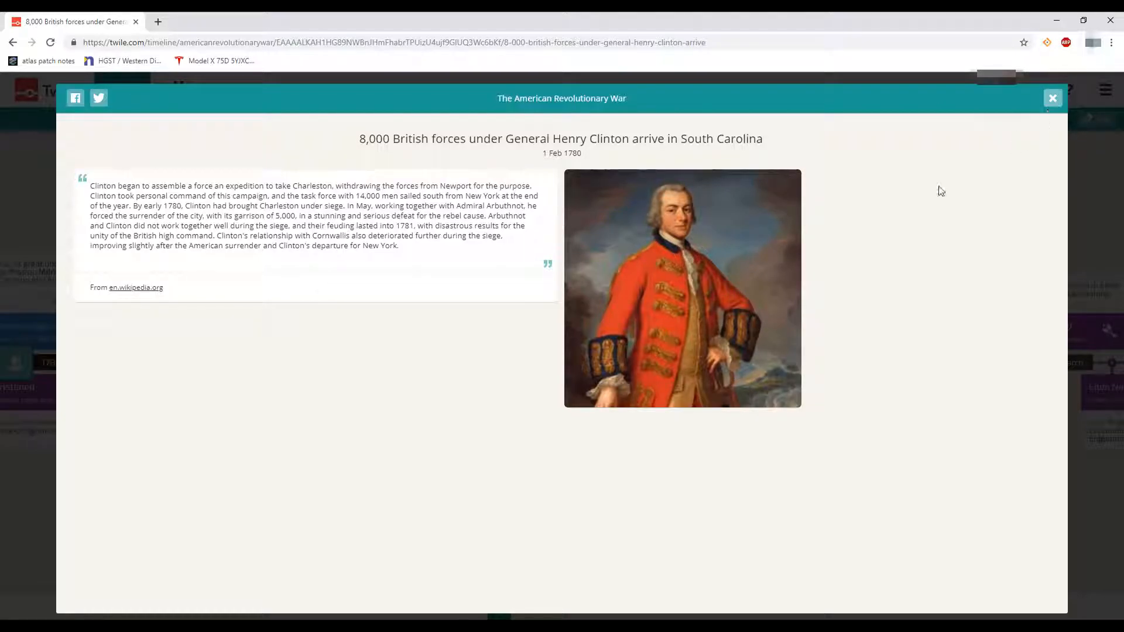
Close the Clinton forces story to return to the January–March 1780 timeline
click(1053, 99)
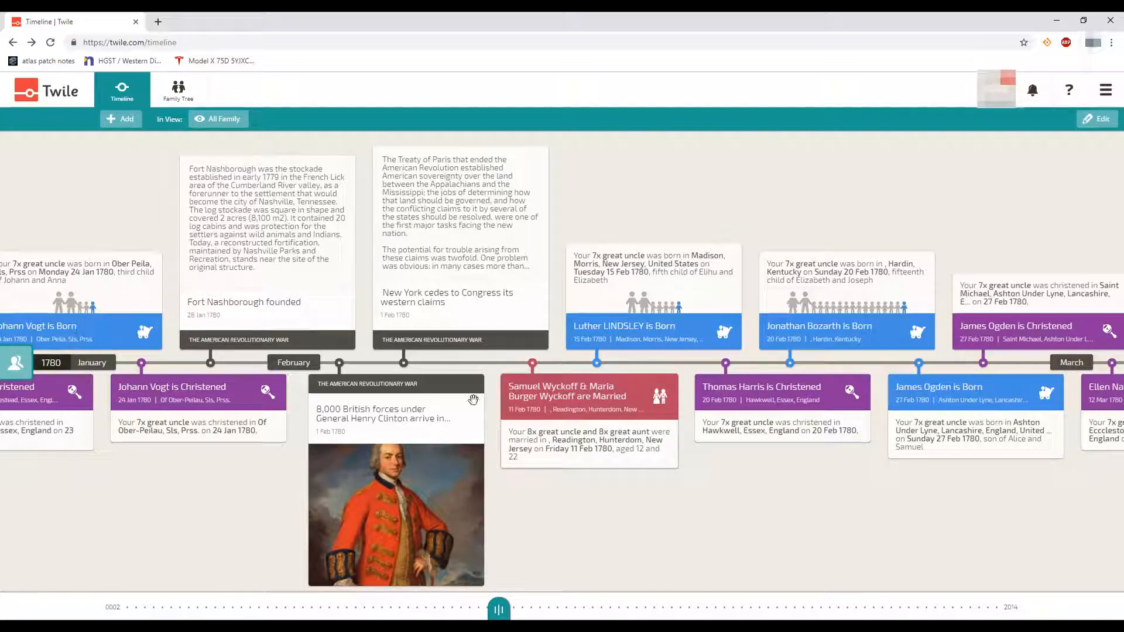
Pan back through the year-only 1780 births and deaths, then slide the date back to January 1509
drag(118, 452, 954, 446)
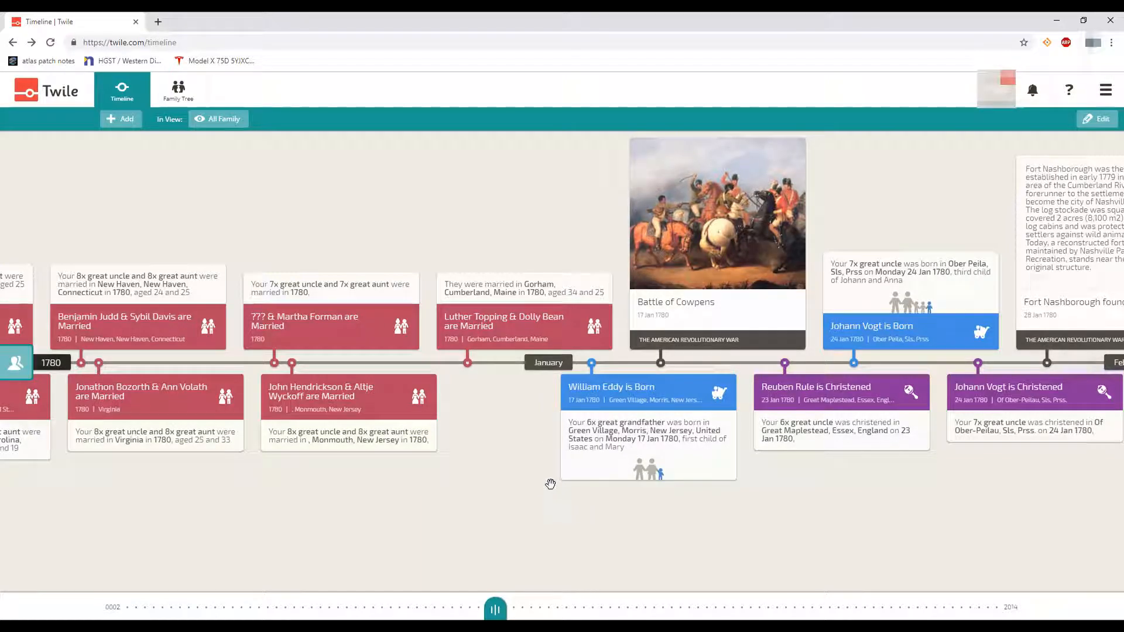
drag(365, 477, 778, 455)
drag(970, 424, 1041, 418)
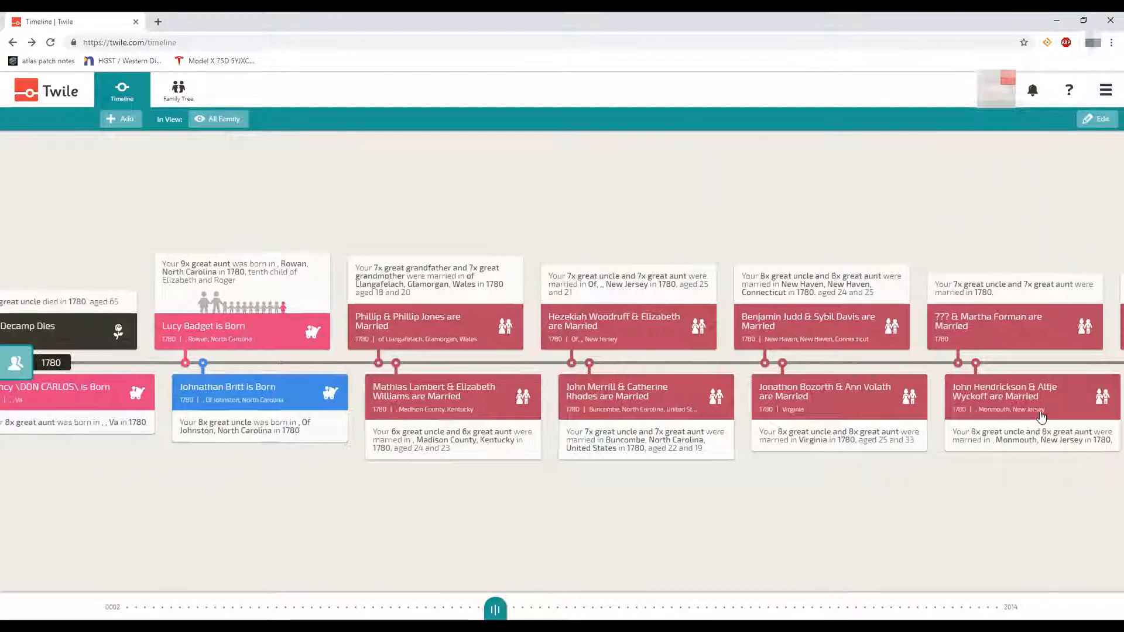
drag(204, 456, 454, 455)
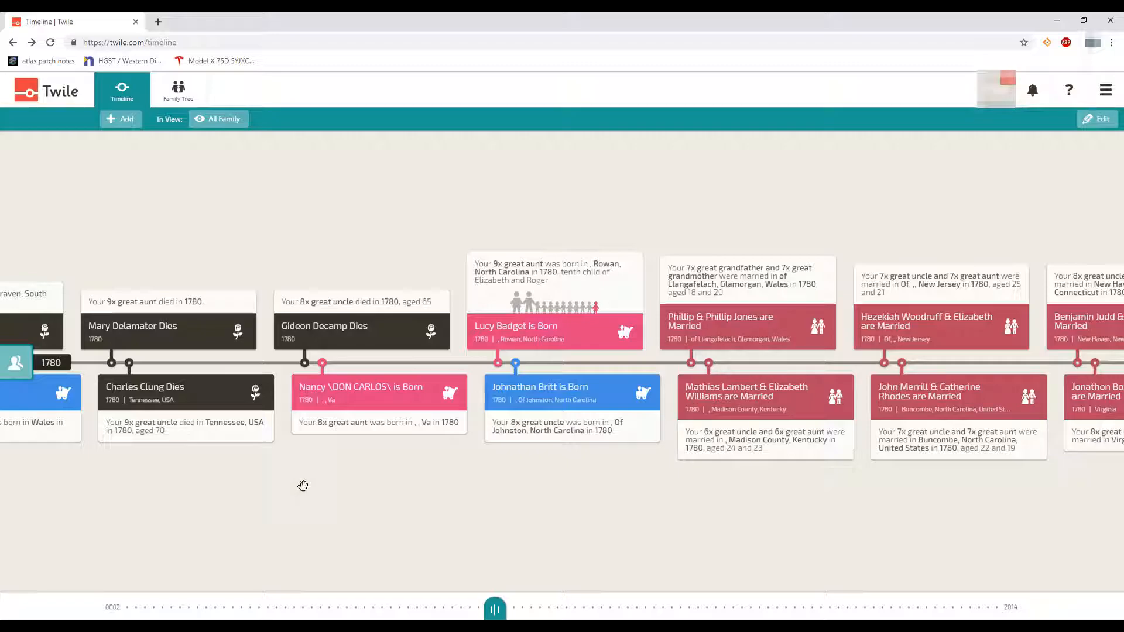
drag(300, 486, 868, 464)
drag(245, 482, 784, 447)
drag(404, 463, 649, 454)
drag(226, 487, 685, 458)
drag(407, 482, 783, 476)
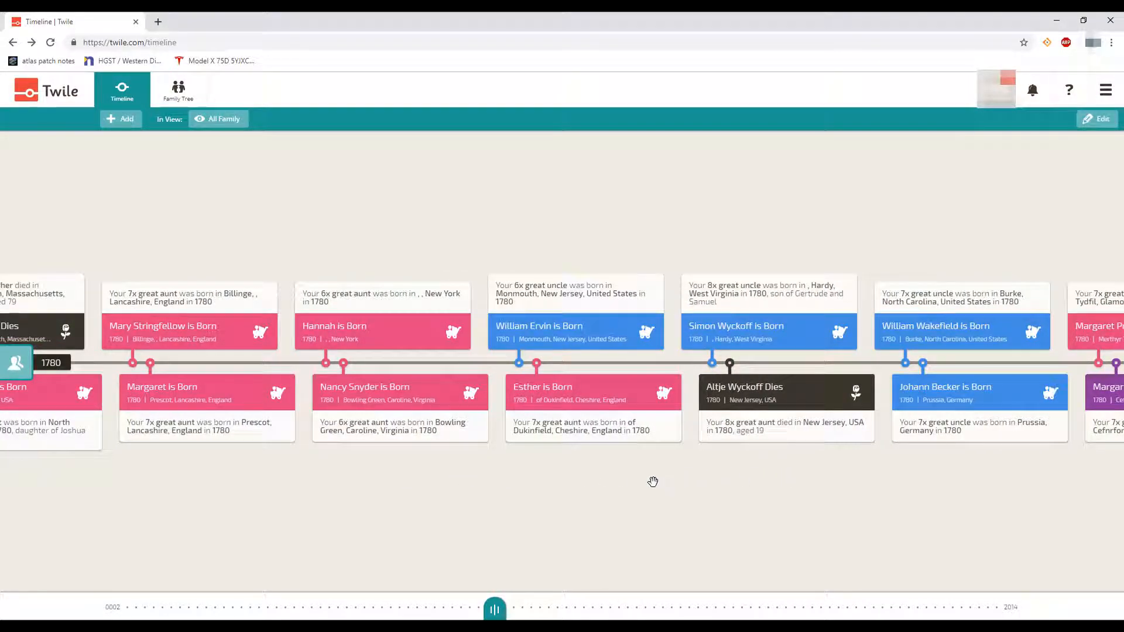
drag(184, 497, 630, 521)
drag(233, 492, 770, 466)
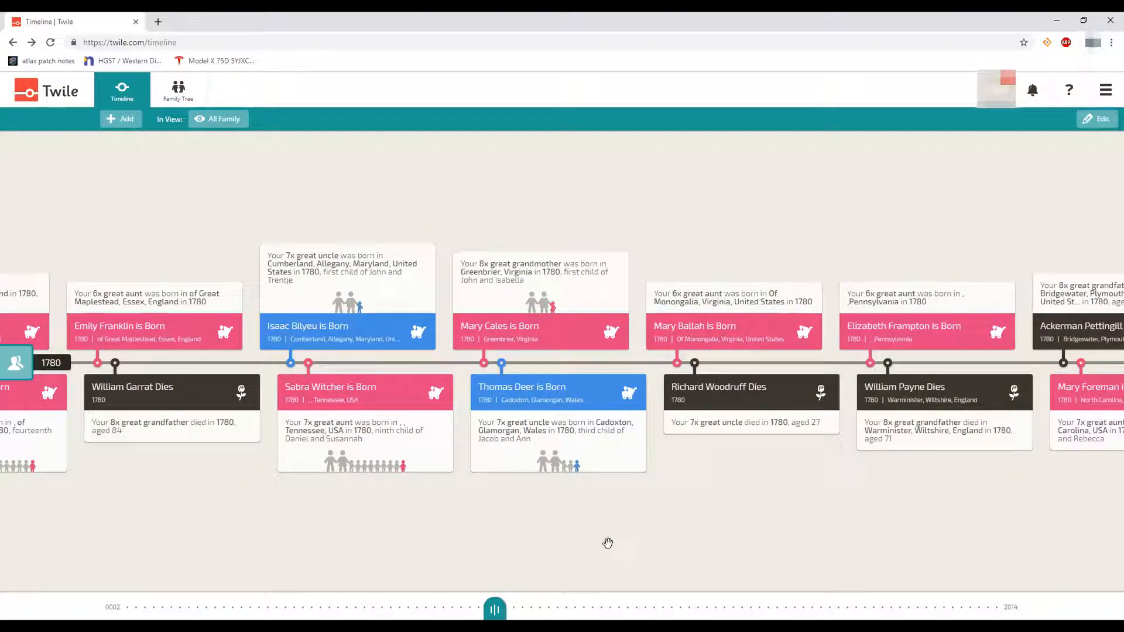
drag(495, 610, 140, 612)
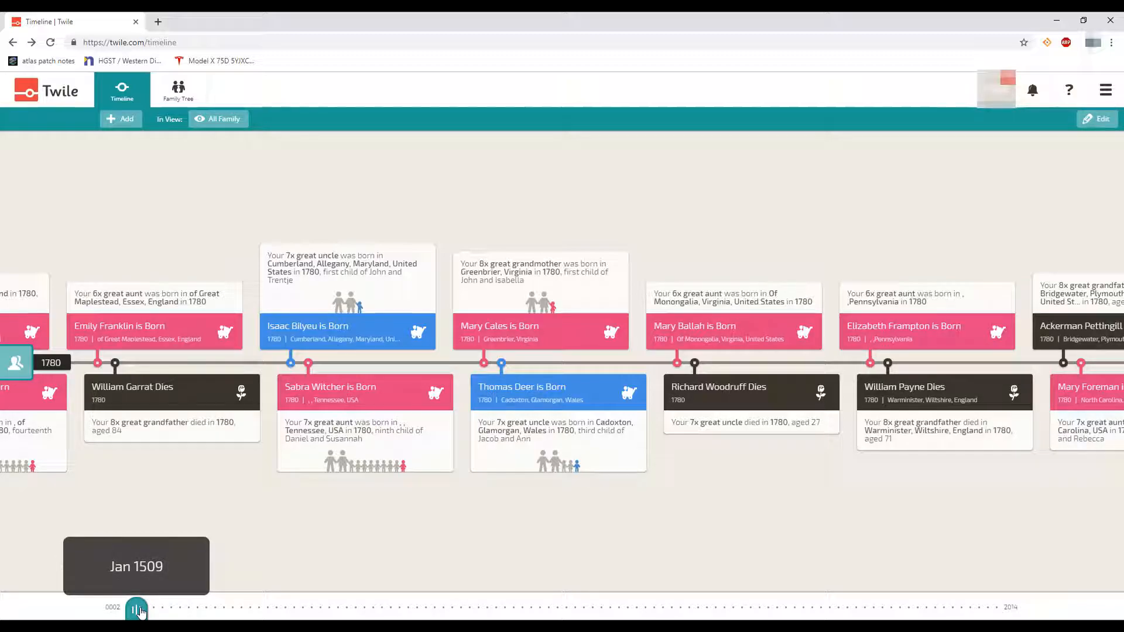
Pan the timeline back from January 1509 to the earliest events, years 75 to 96
drag(140, 612, 141, 609)
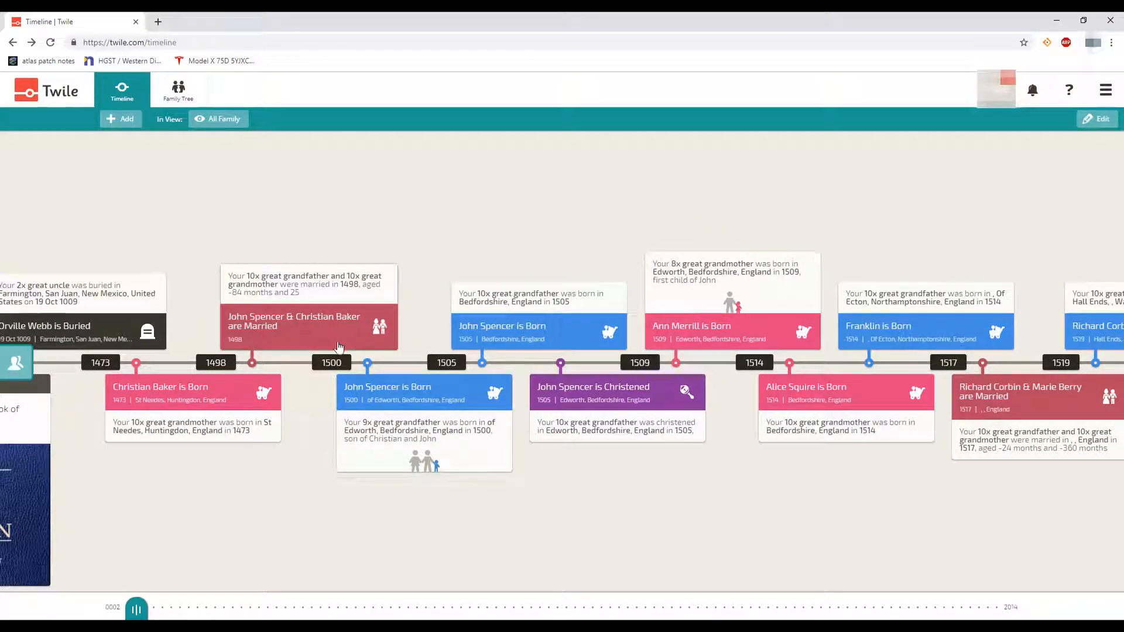
drag(162, 464, 444, 483)
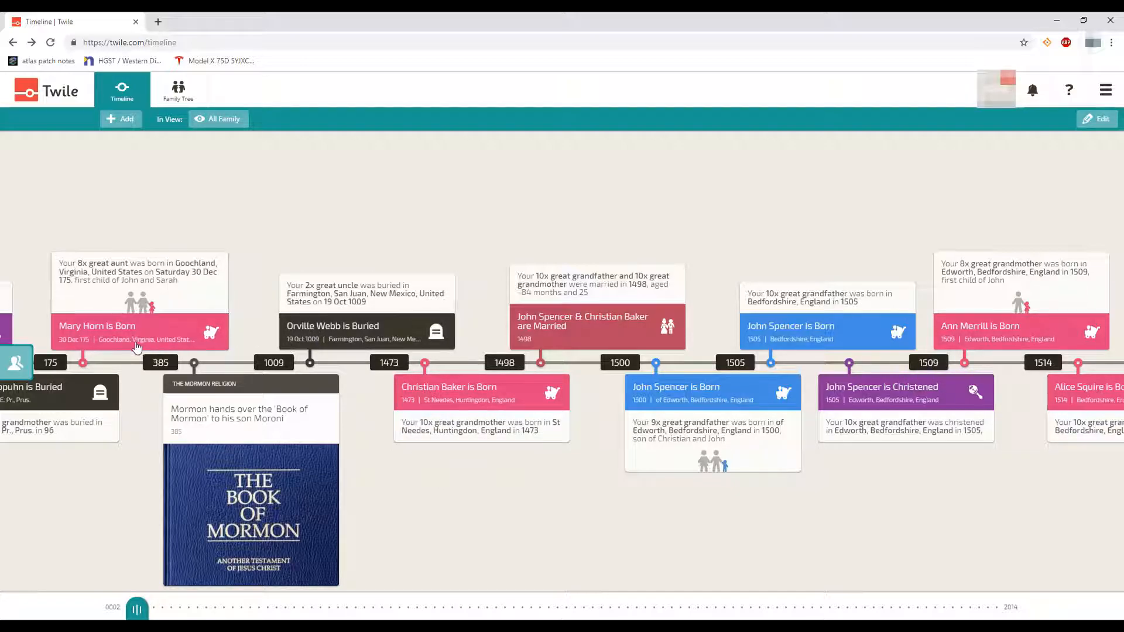
drag(142, 436, 525, 489)
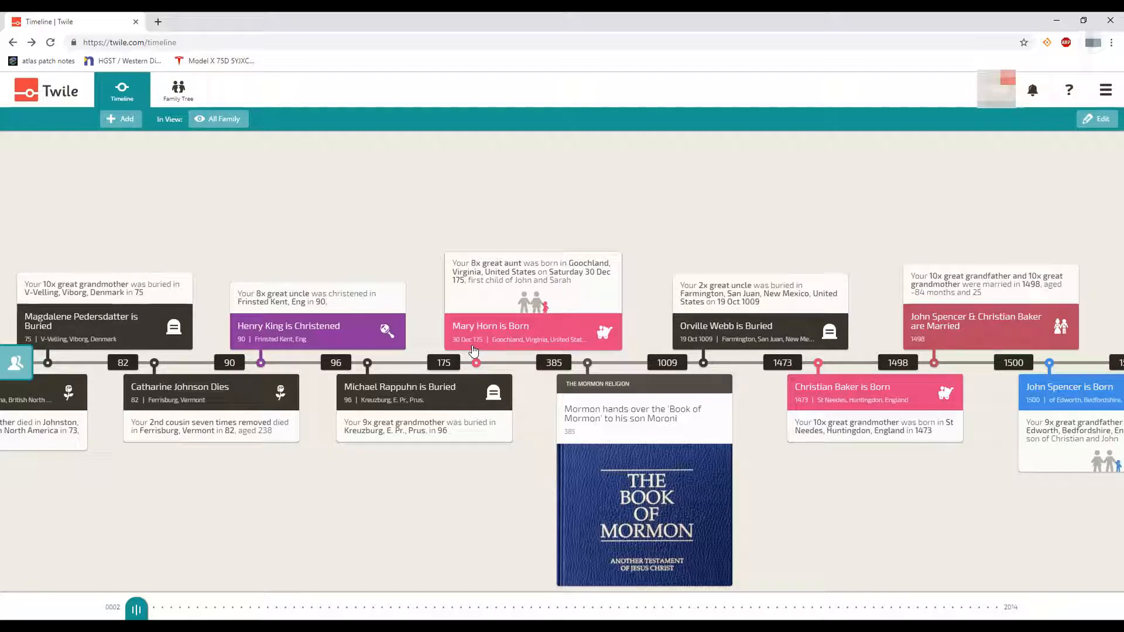
Pan forward from the year 175 through the 1473–1514 and 1520s events to the 1530 marriages
drag(479, 501, 188, 479)
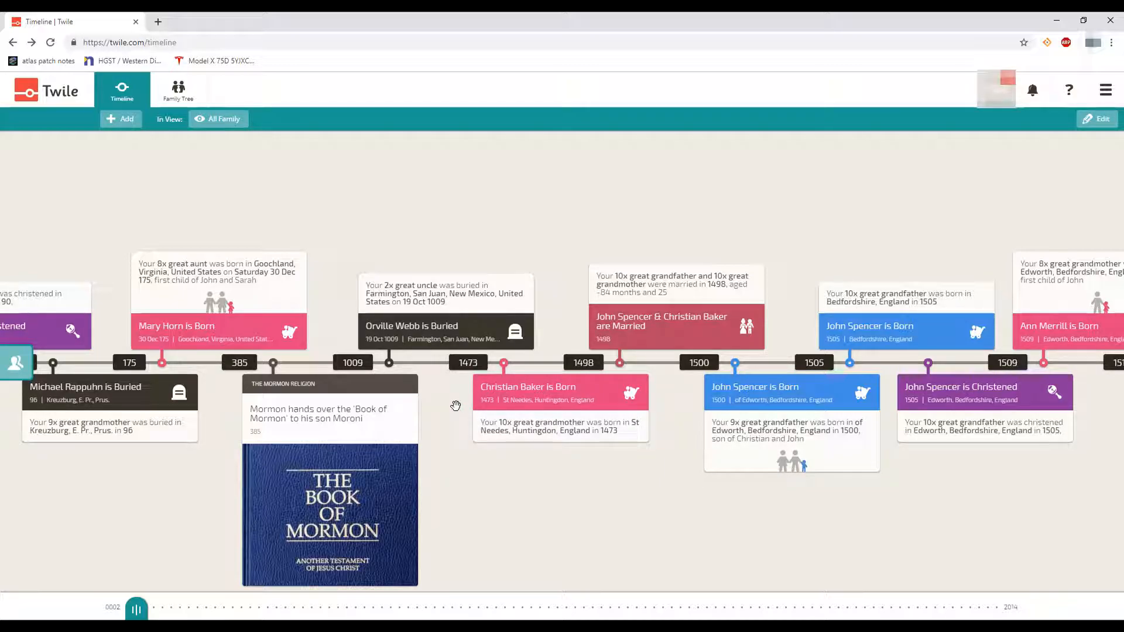
drag(456, 406, 436, 400)
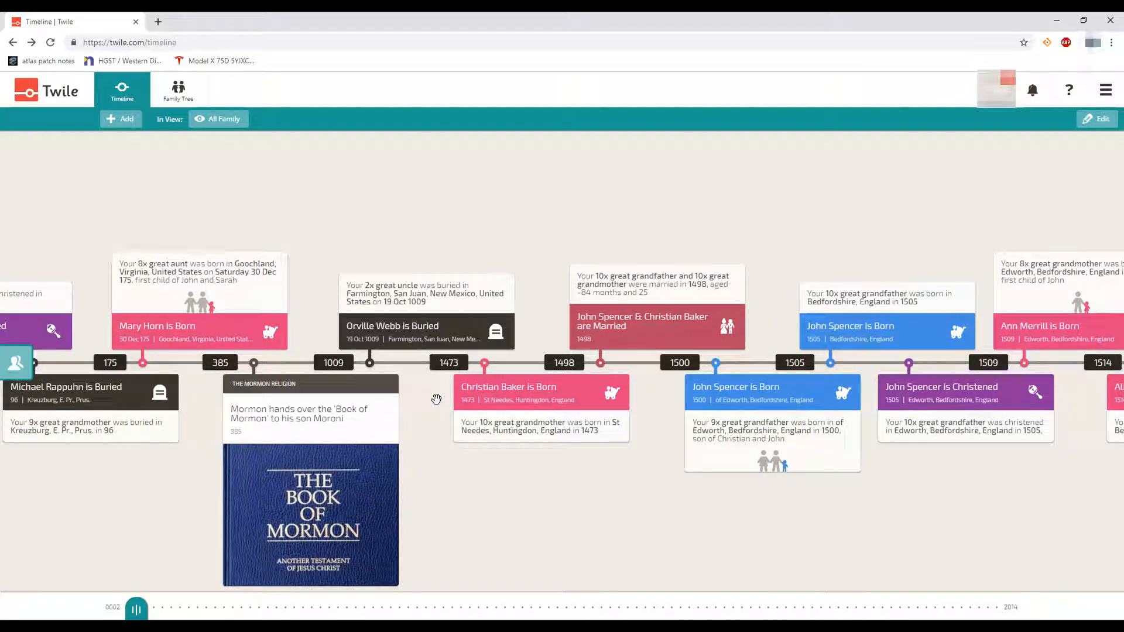
mouse_move(264, 419)
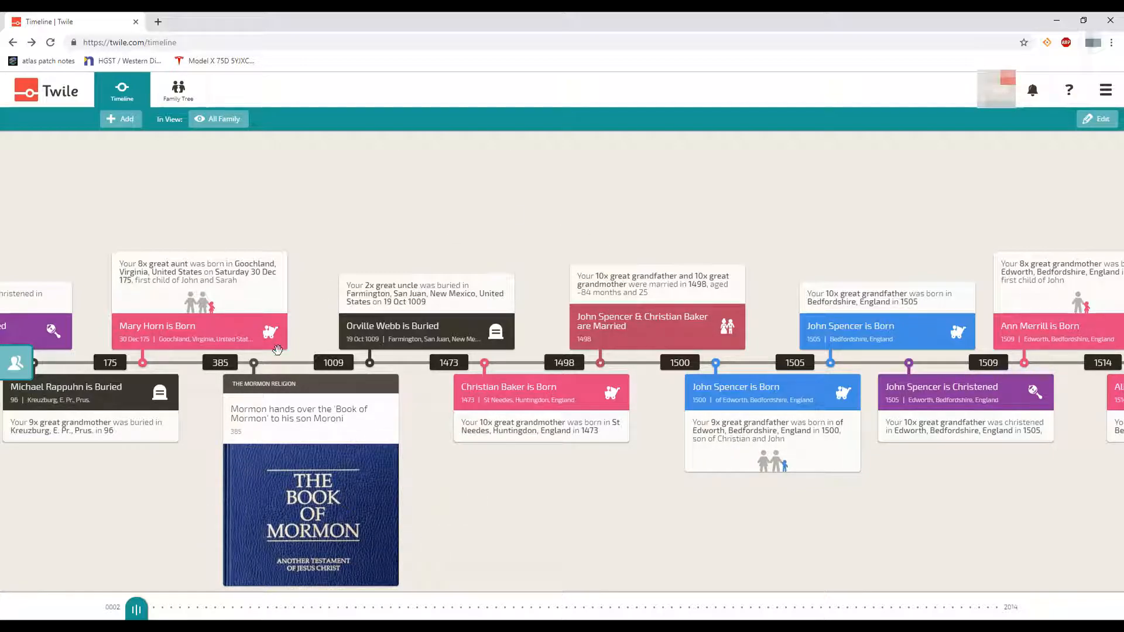
mouse_move(670, 455)
mouse_down()
mouse_move(657, 474)
mouse_move(431, 457)
mouse_up()
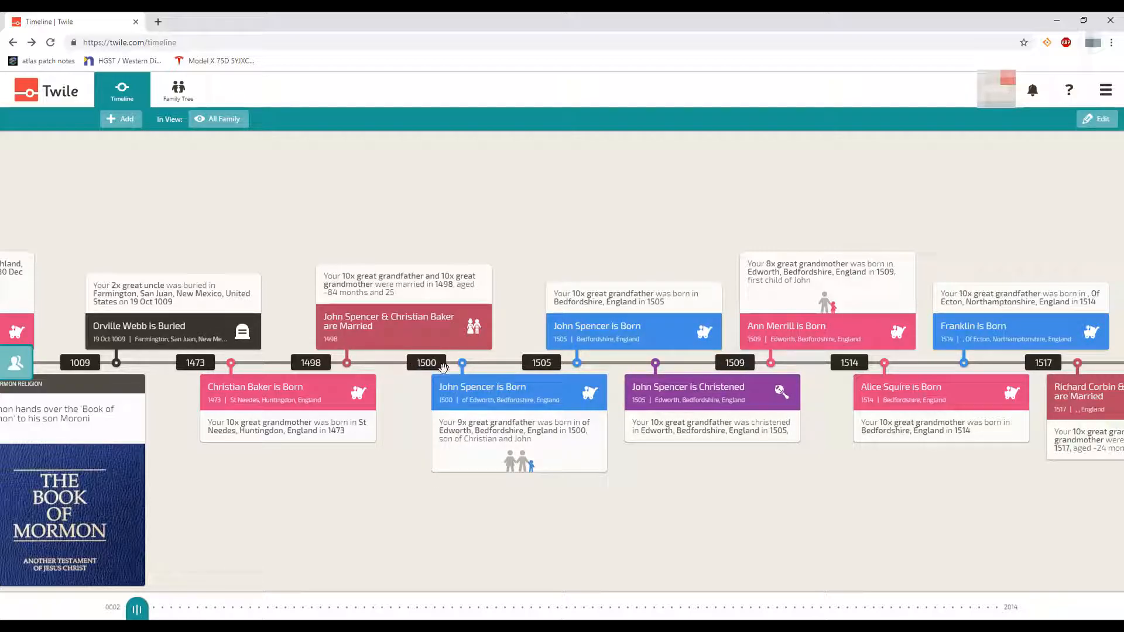
mouse_move(878, 537)
mouse_down()
mouse_move(583, 519)
mouse_move(354, 482)
mouse_up()
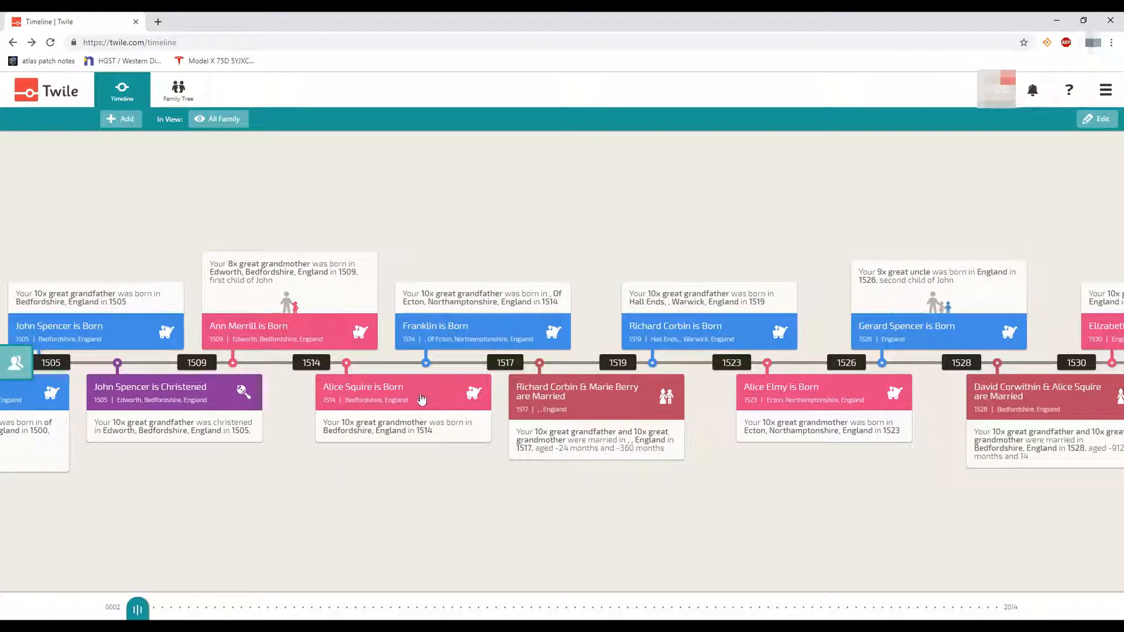
drag(845, 454, 680, 464)
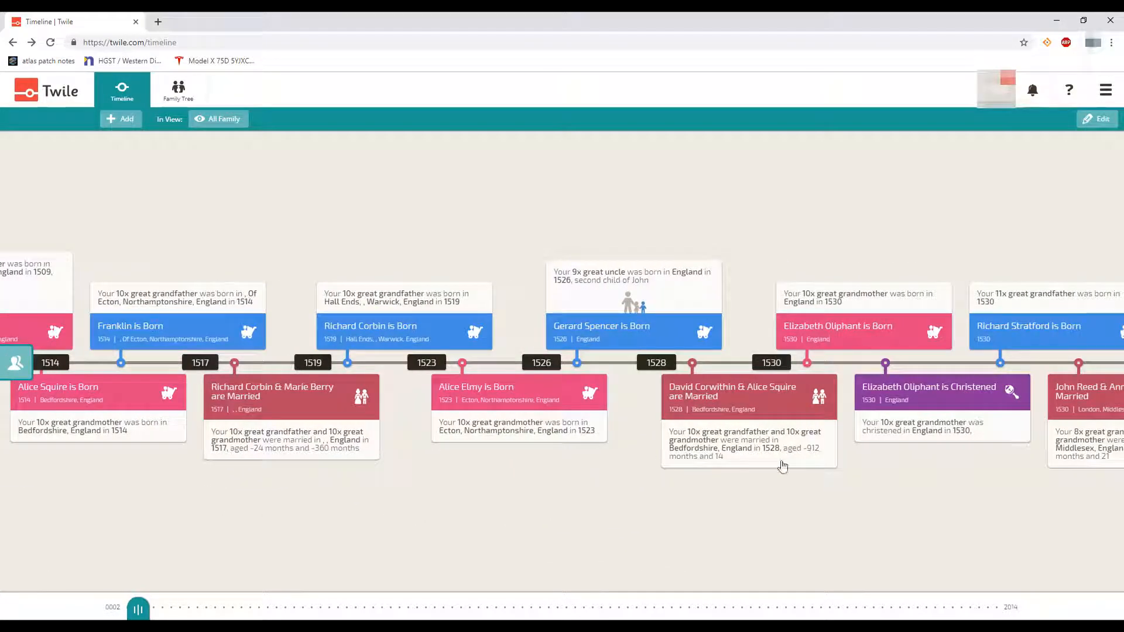
drag(852, 470, 670, 459)
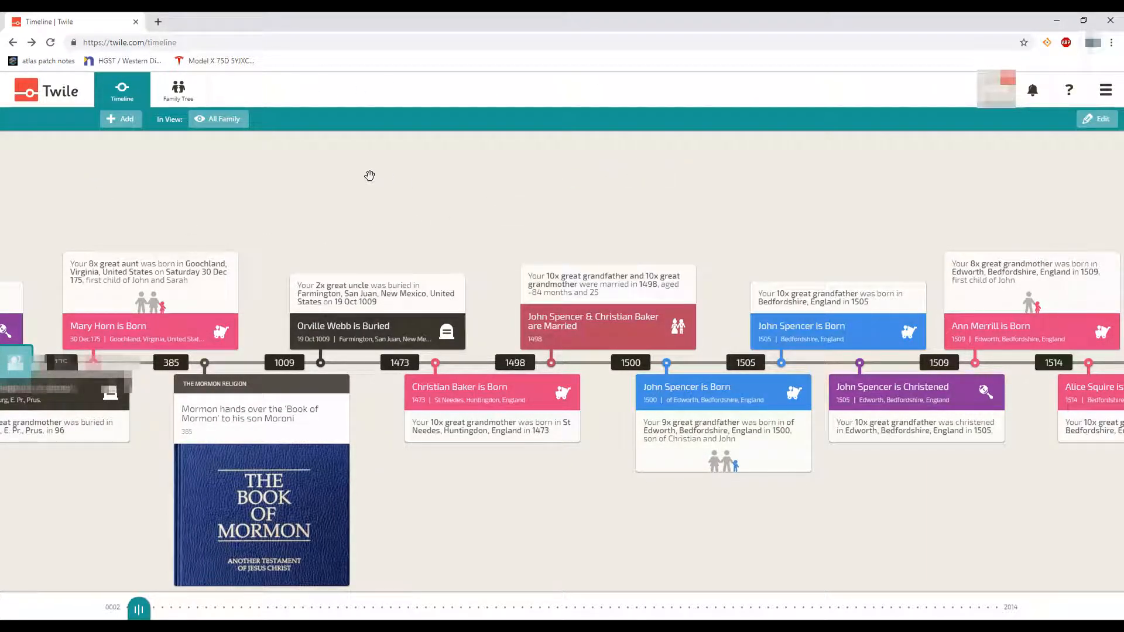
Reload the timeline at its latest end, showing 2011 to May 2014 deaths and burials
click(51, 99)
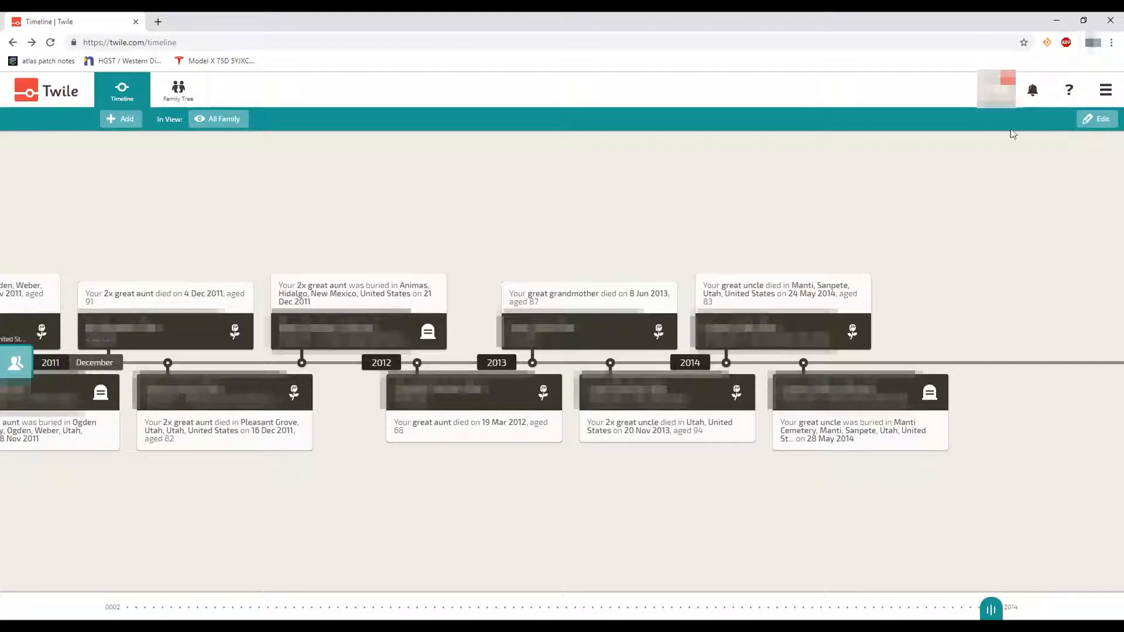
Upload the Image20 file from the computer as a new timeline photo
click(124, 122)
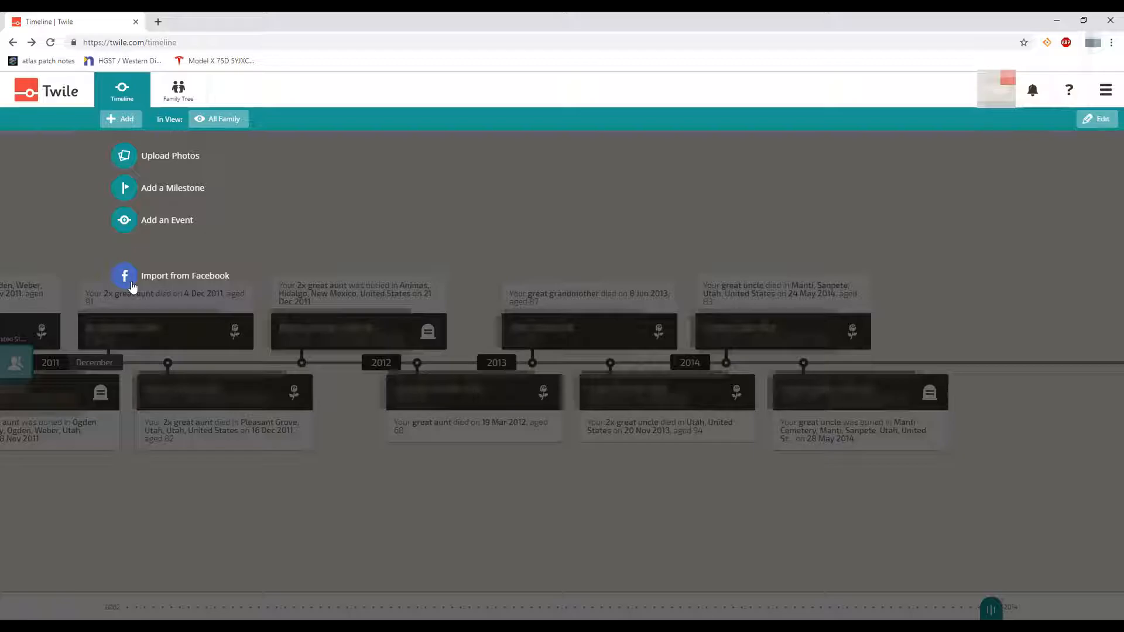
click(129, 157)
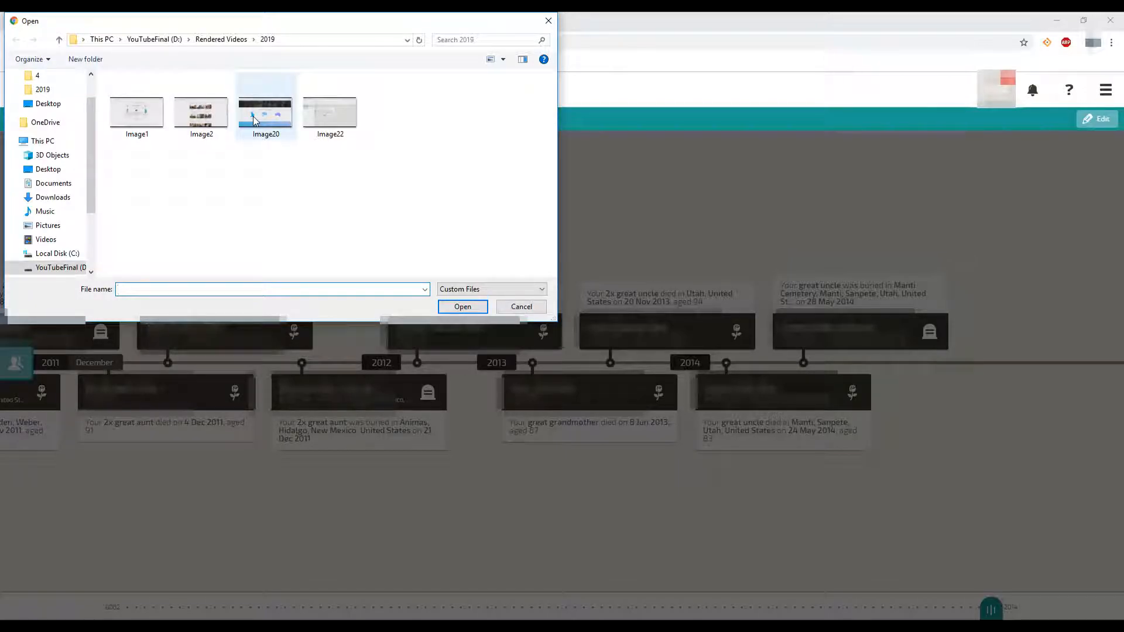
click(271, 137)
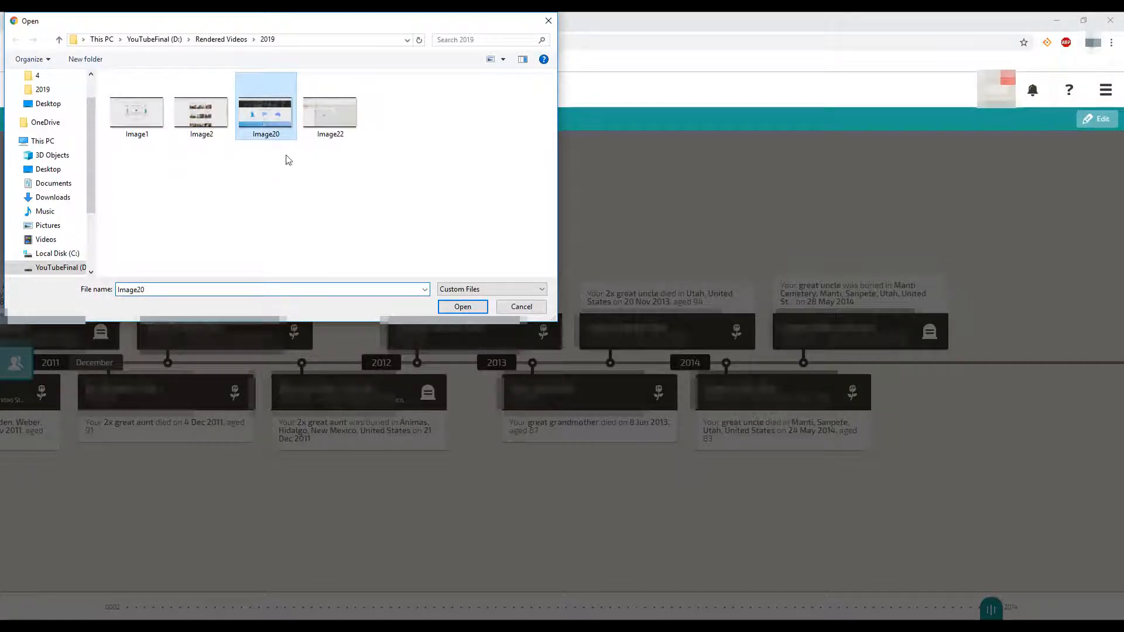
click(456, 310)
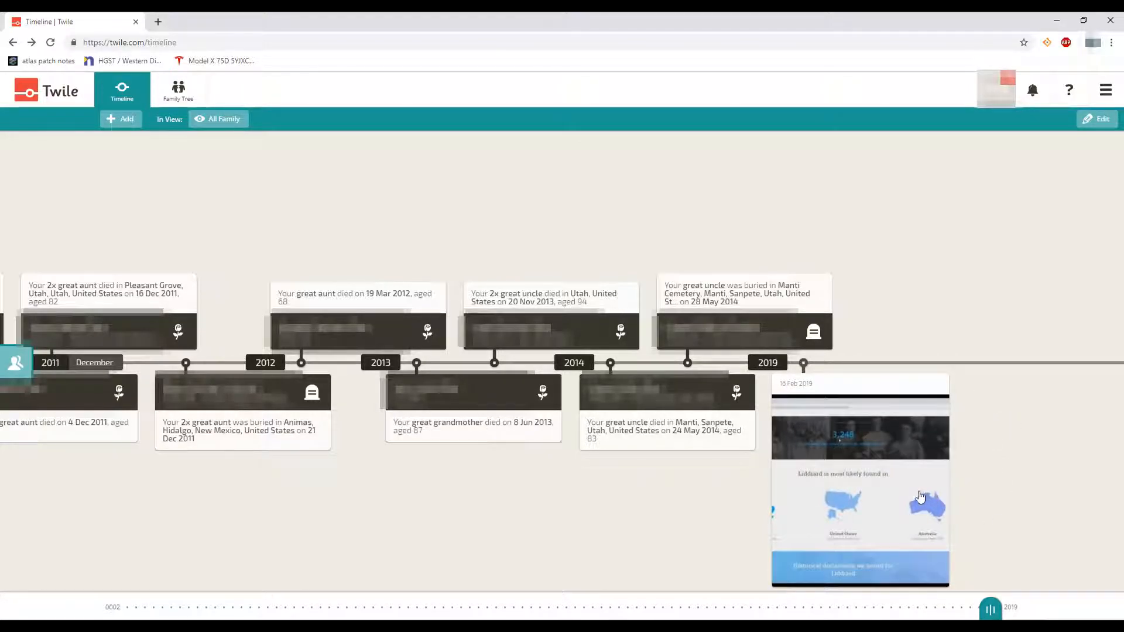
click(820, 483)
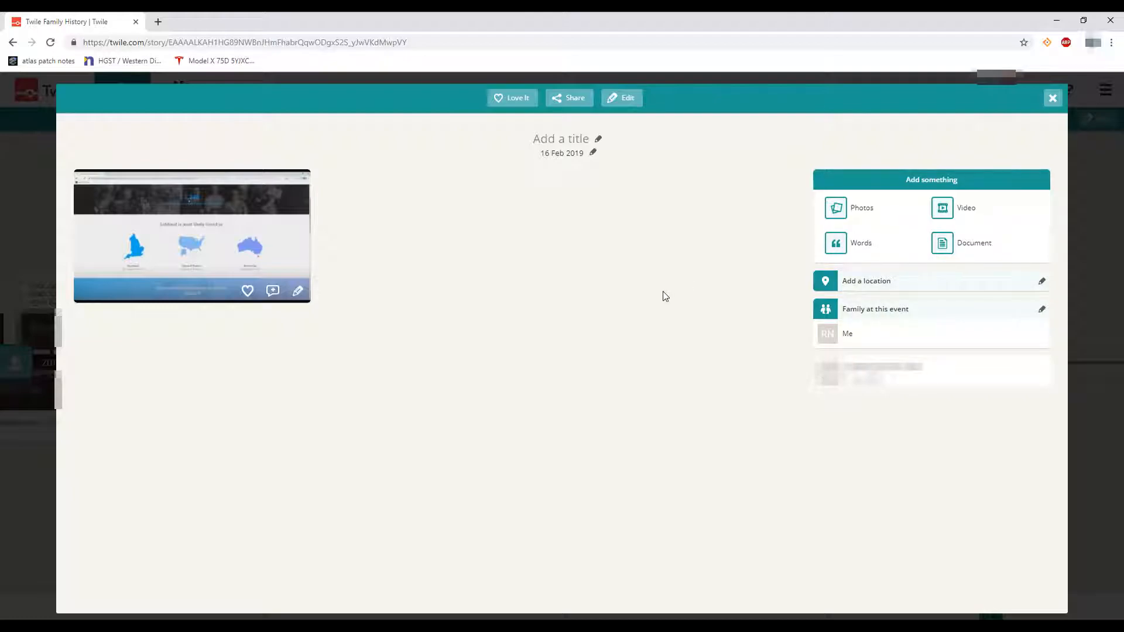
click(1053, 101)
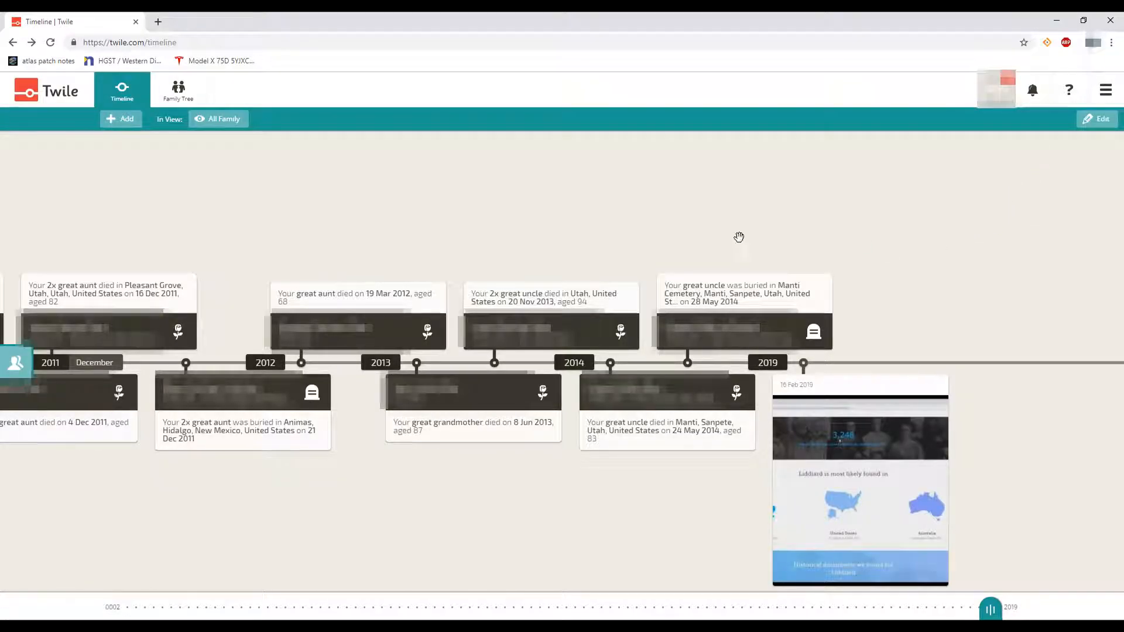
Start a new Christmas milestone, closing the person picker without choosing anyone
click(124, 122)
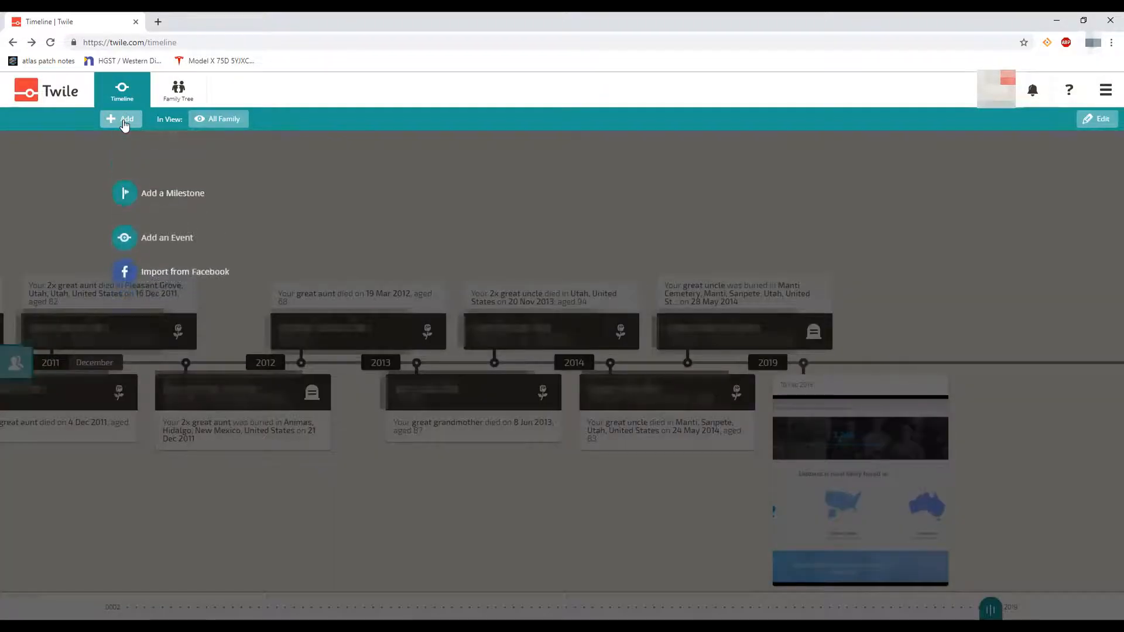
click(130, 193)
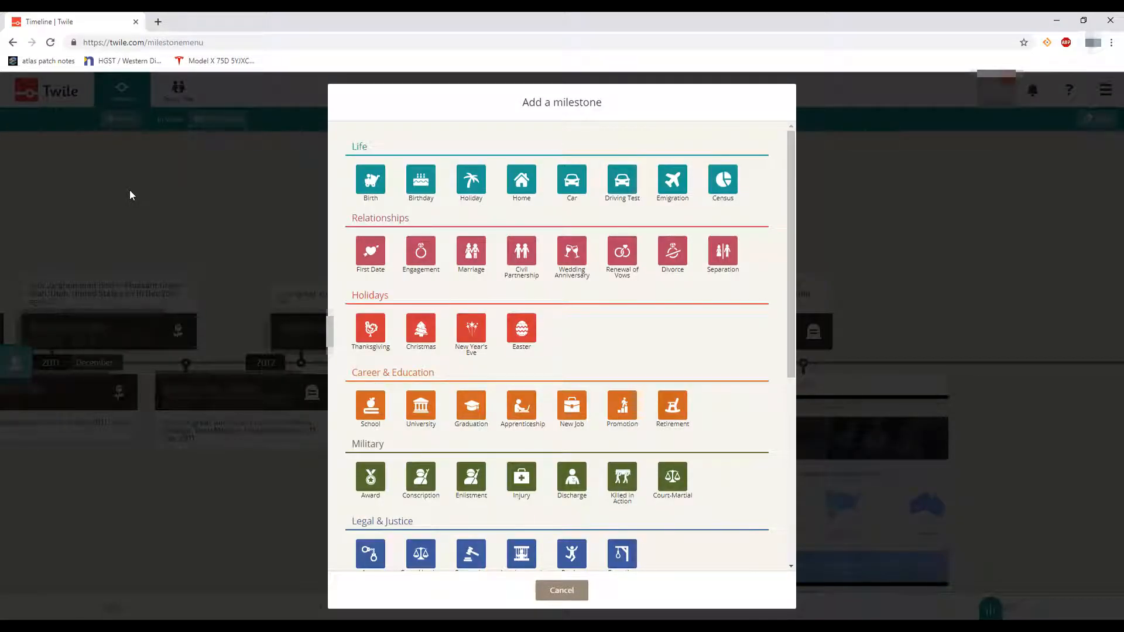
click(419, 331)
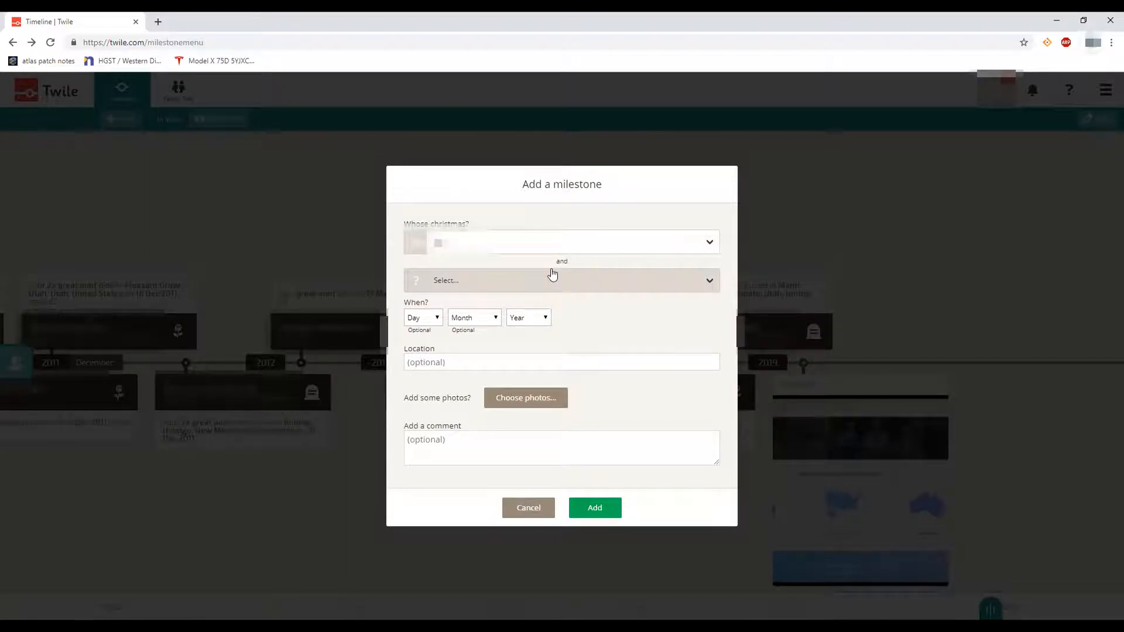
click(585, 290)
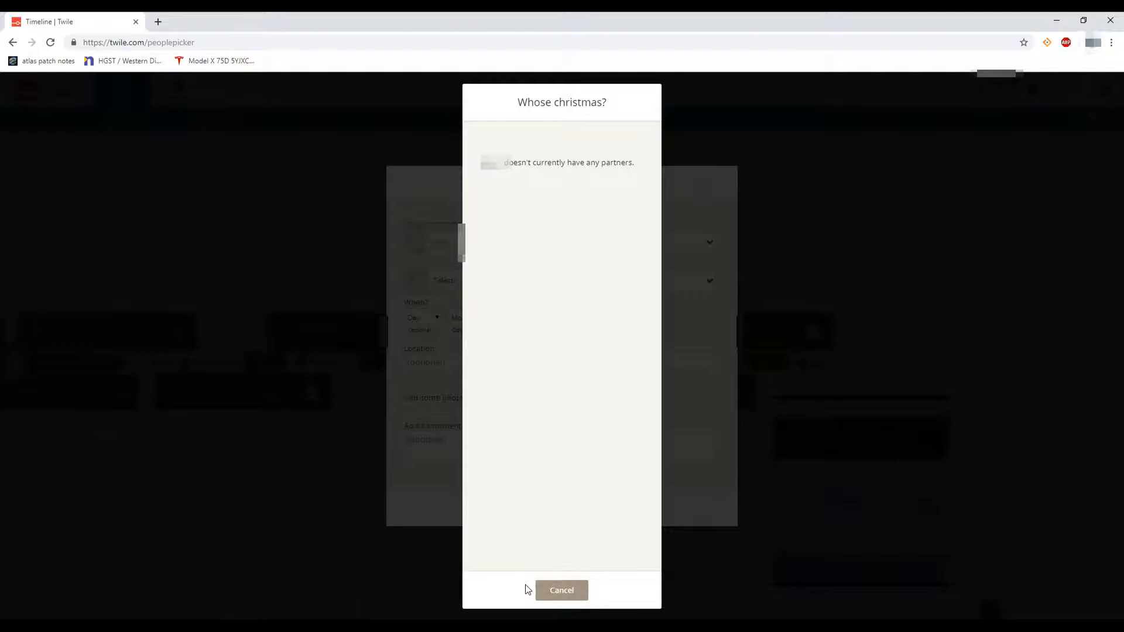
click(562, 591)
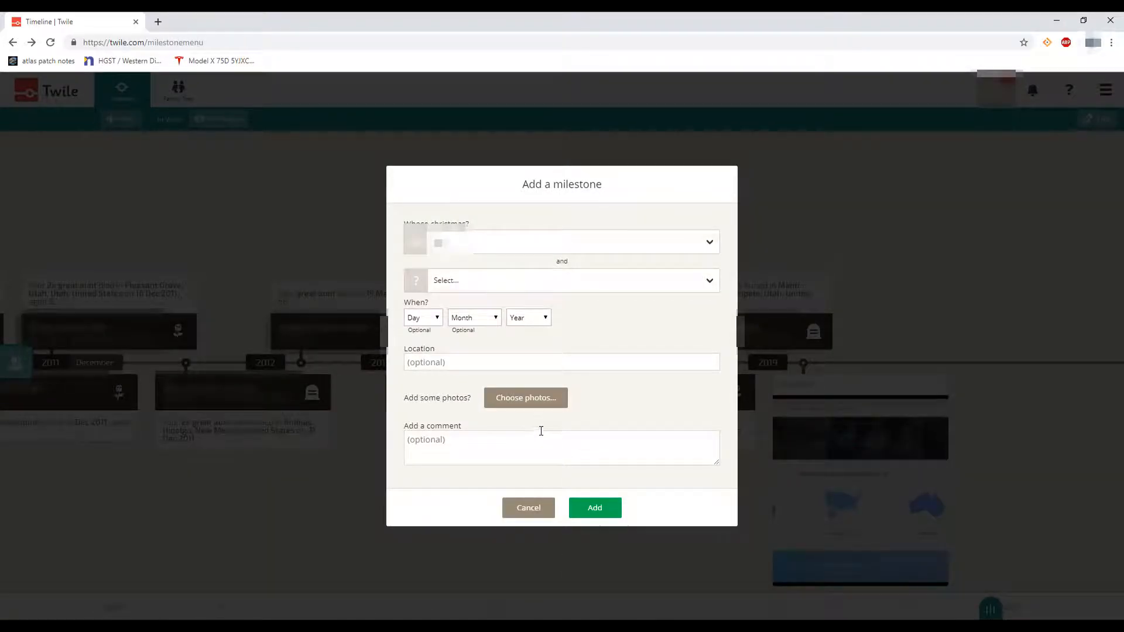
Date the milestone 25 December 2018, set location 'Utah, USA', and add it
click(429, 320)
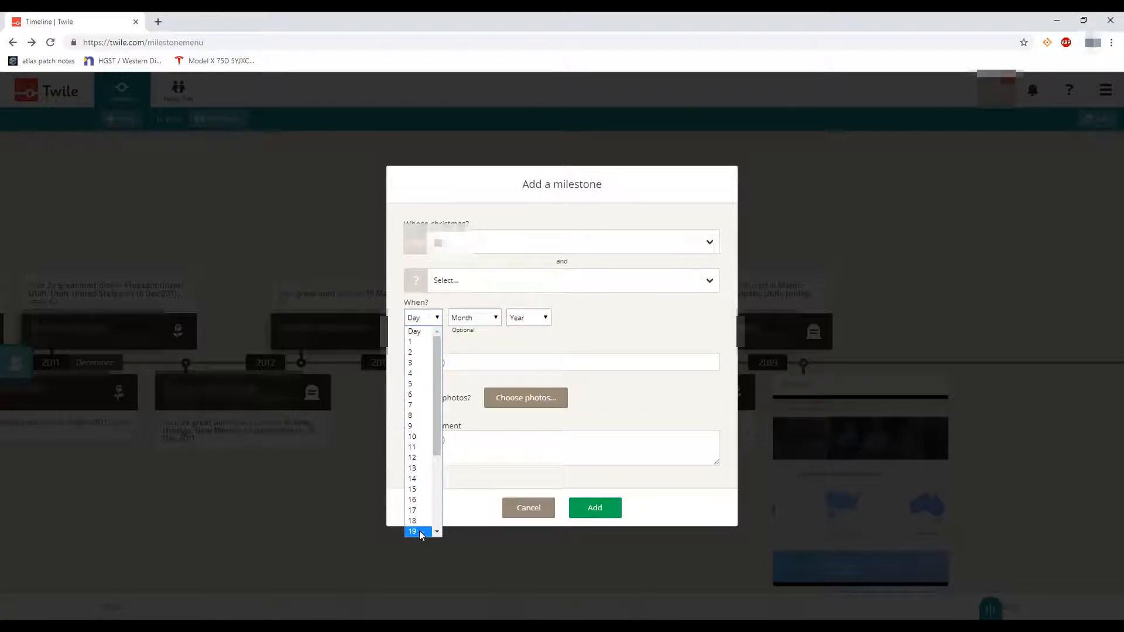
scroll(420, 529, down, 4)
click(412, 464)
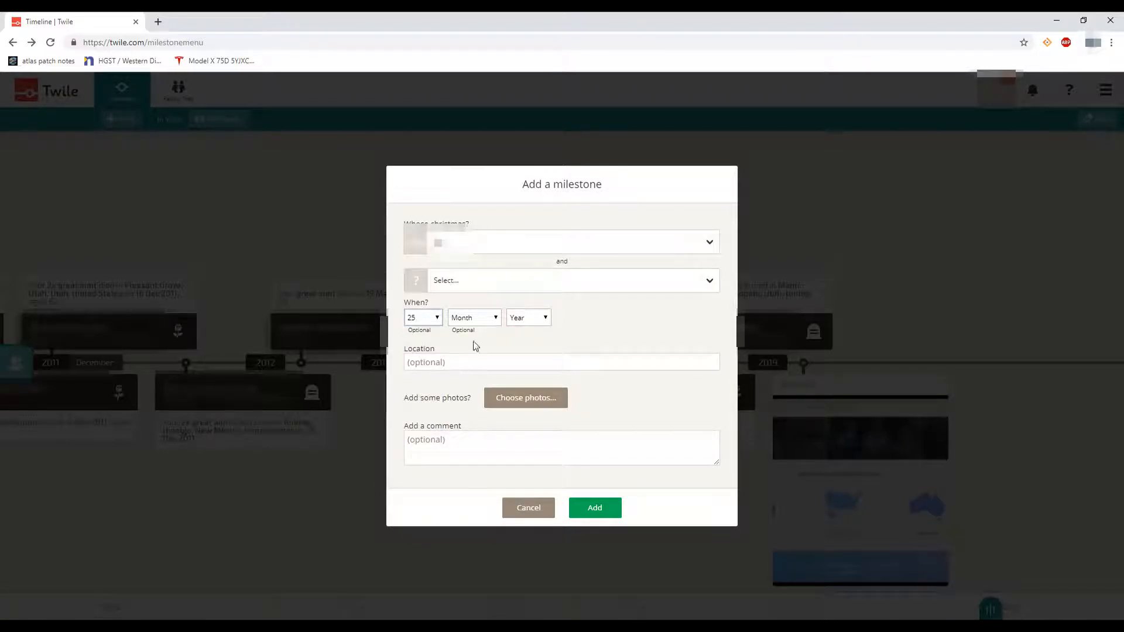
click(482, 317)
click(464, 460)
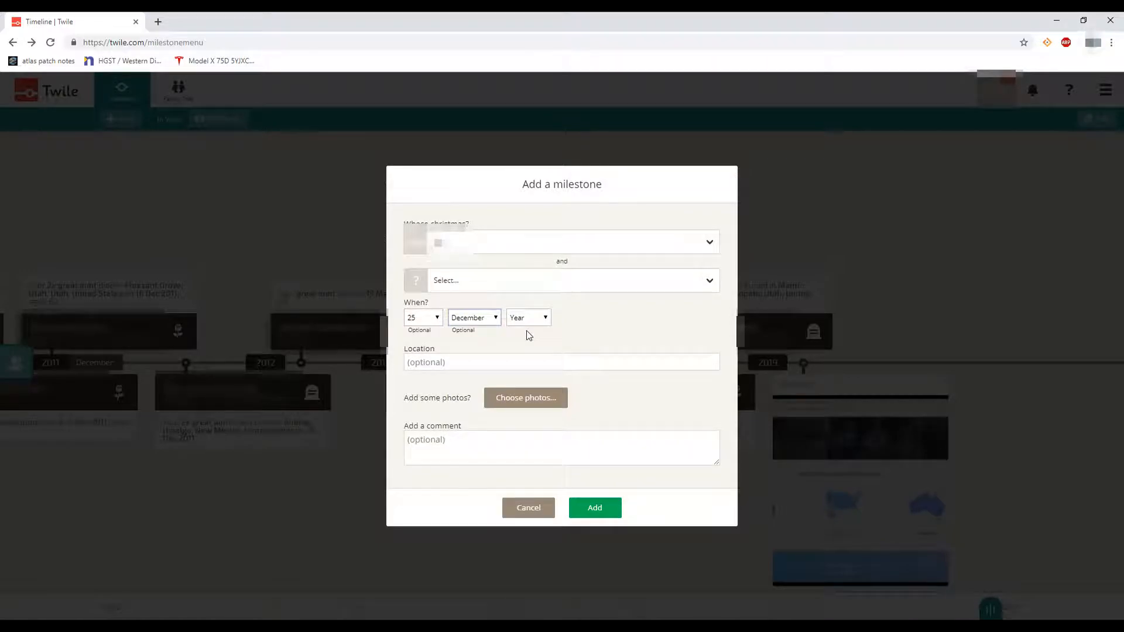
click(527, 319)
click(528, 356)
click(511, 367)
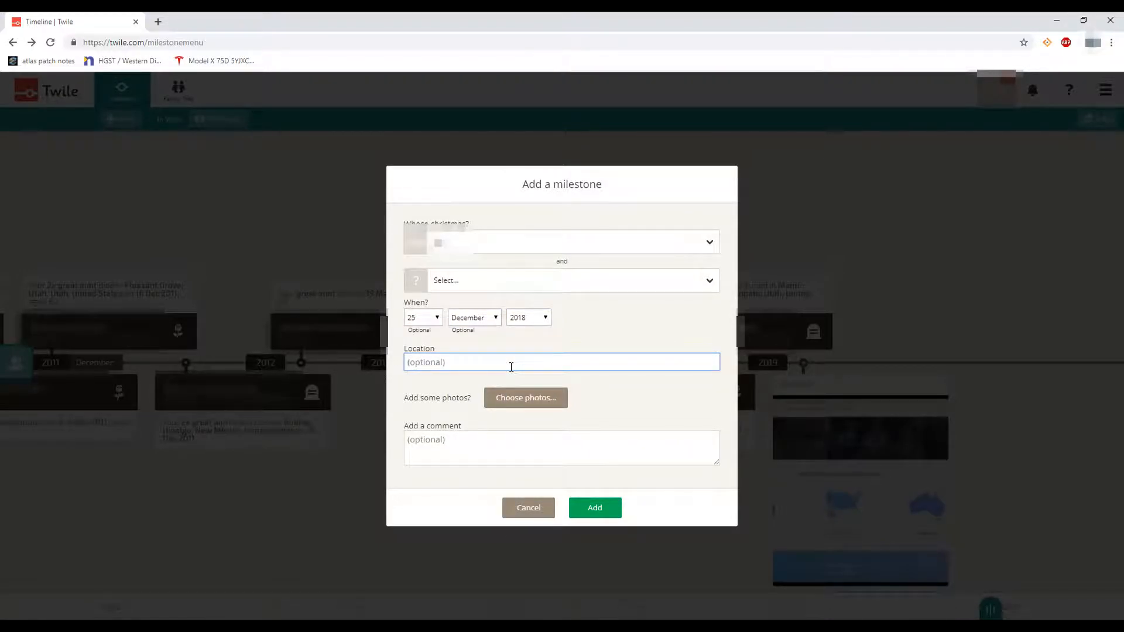
text(Utah, USA)
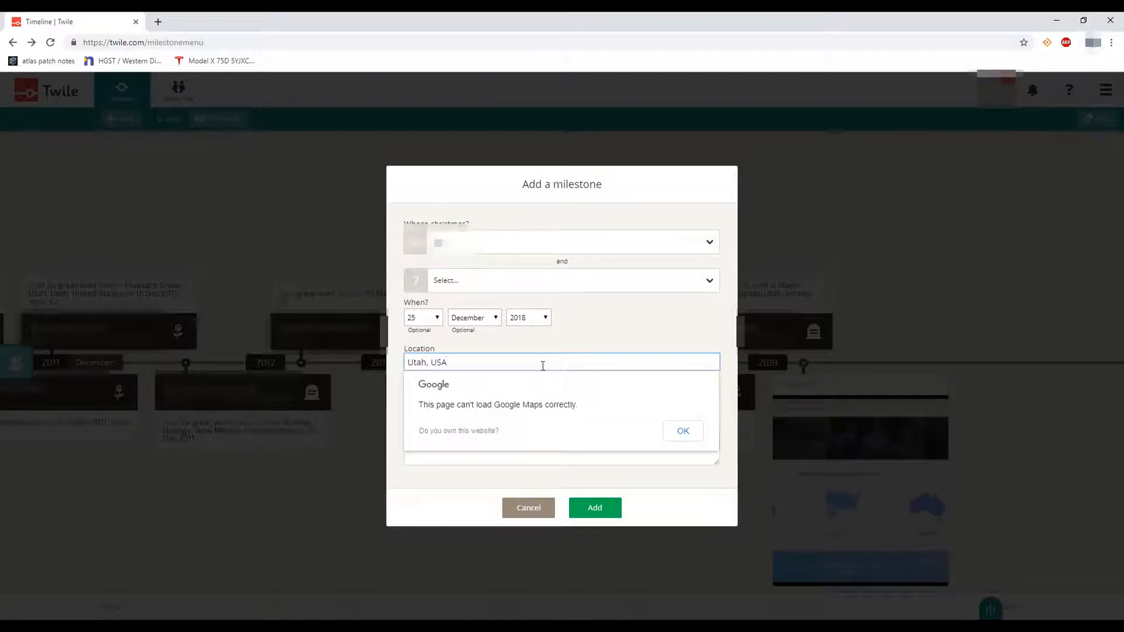
click(689, 434)
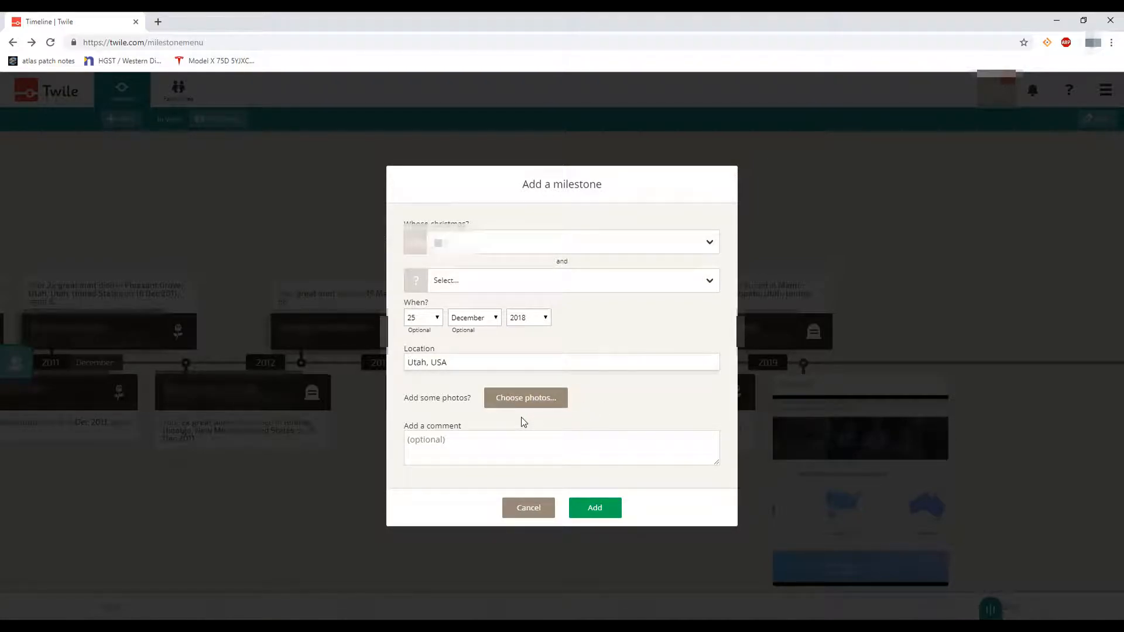
click(594, 512)
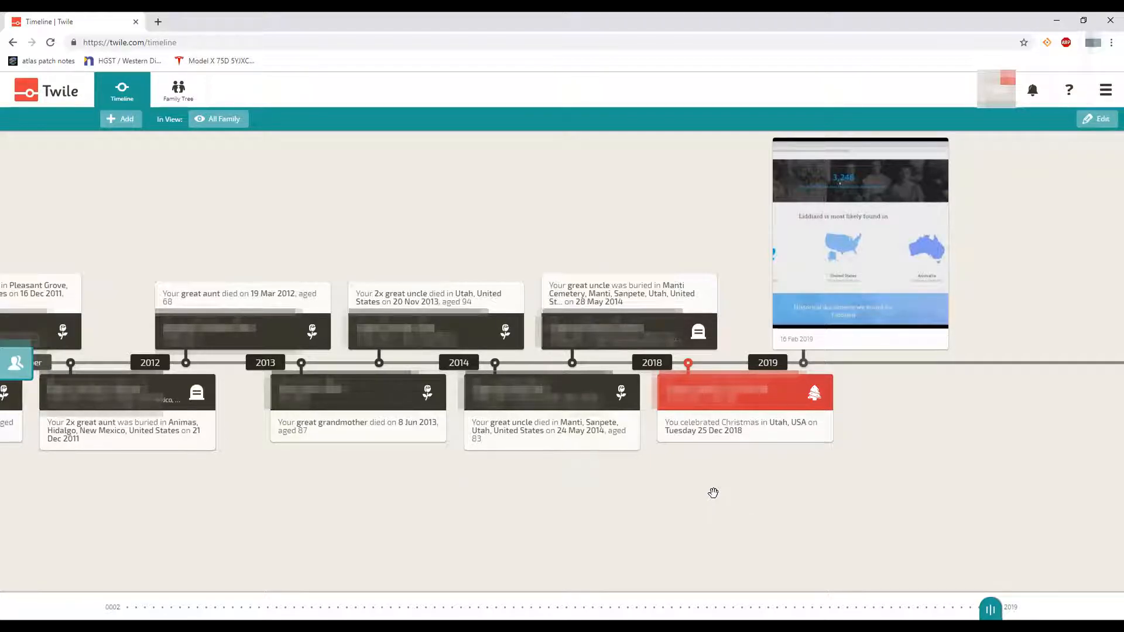
click(114, 121)
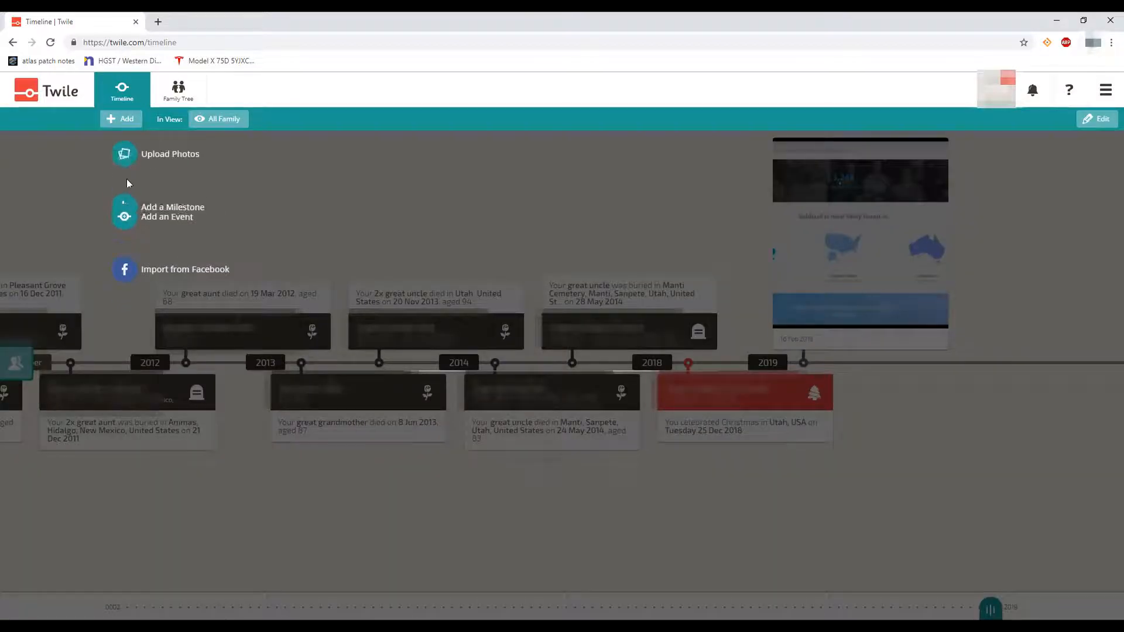
click(128, 187)
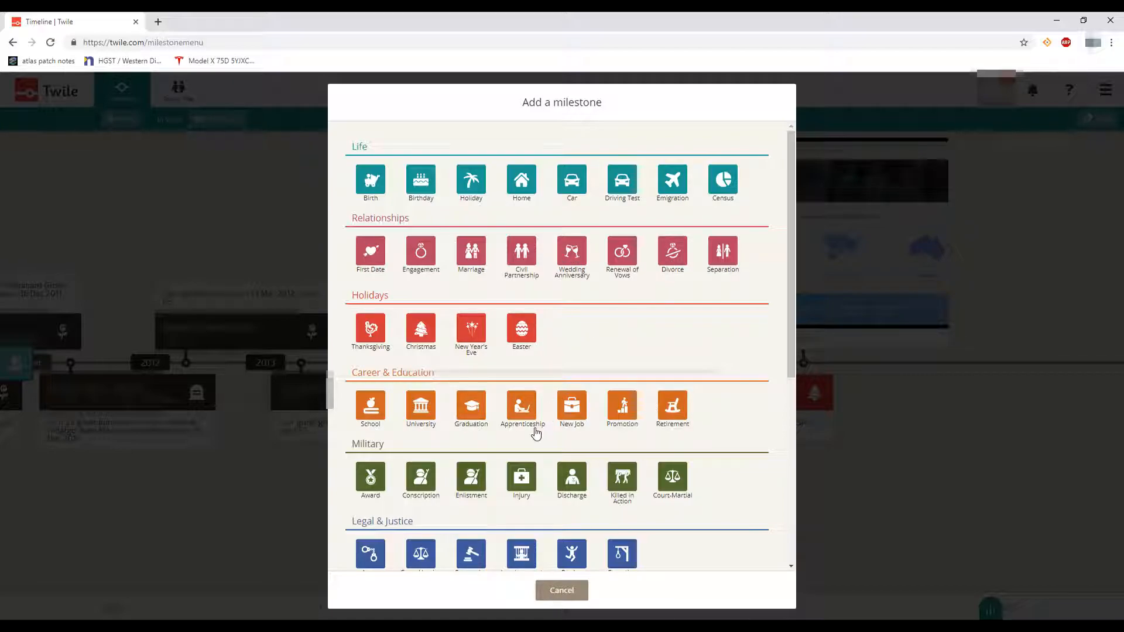
scroll(535, 433, down, 3)
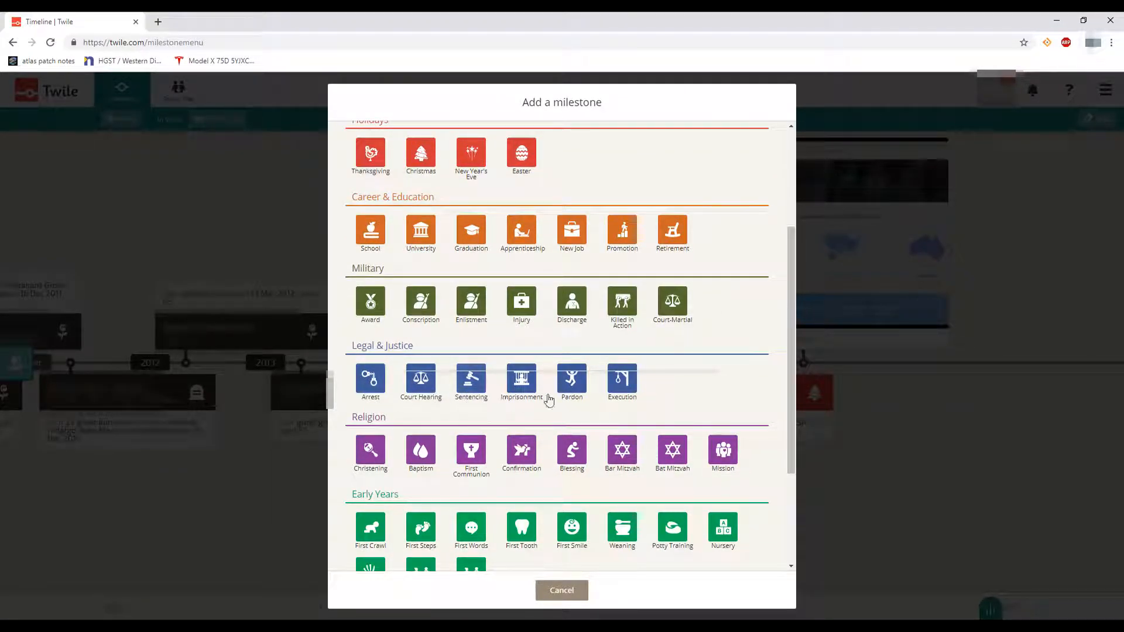
scroll(584, 412, down, 2)
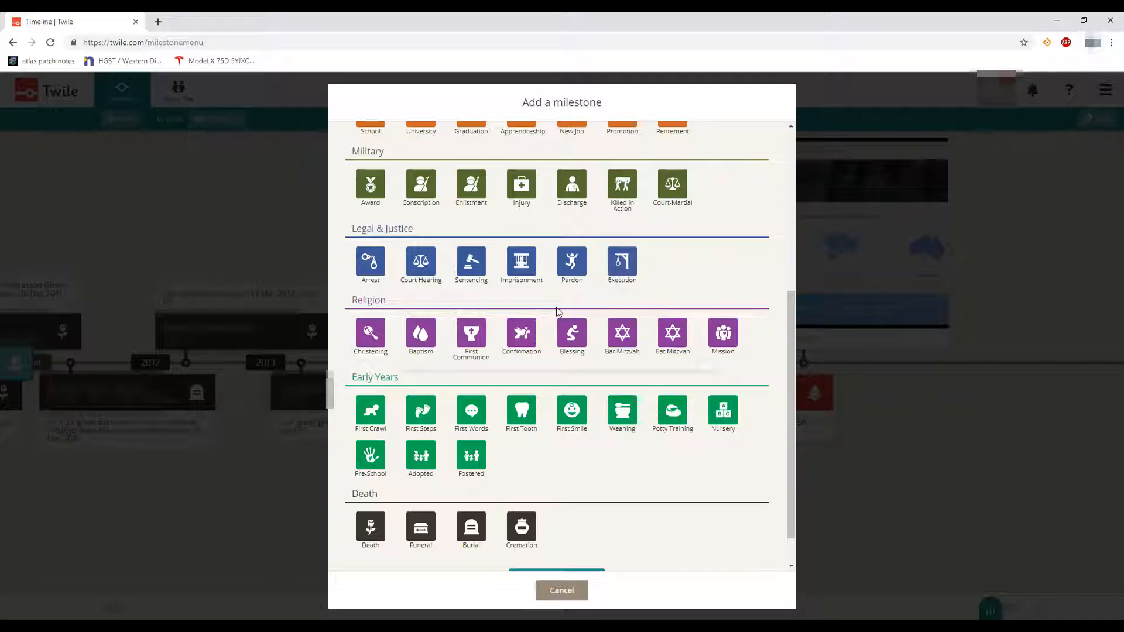
scroll(353, 358, down, 2)
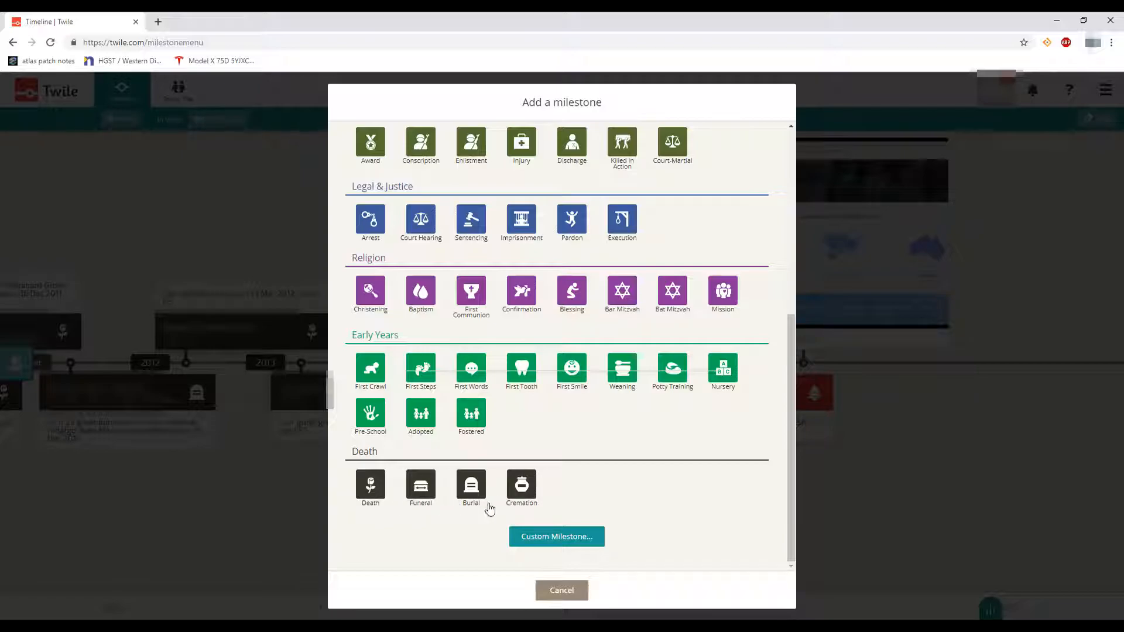
click(557, 537)
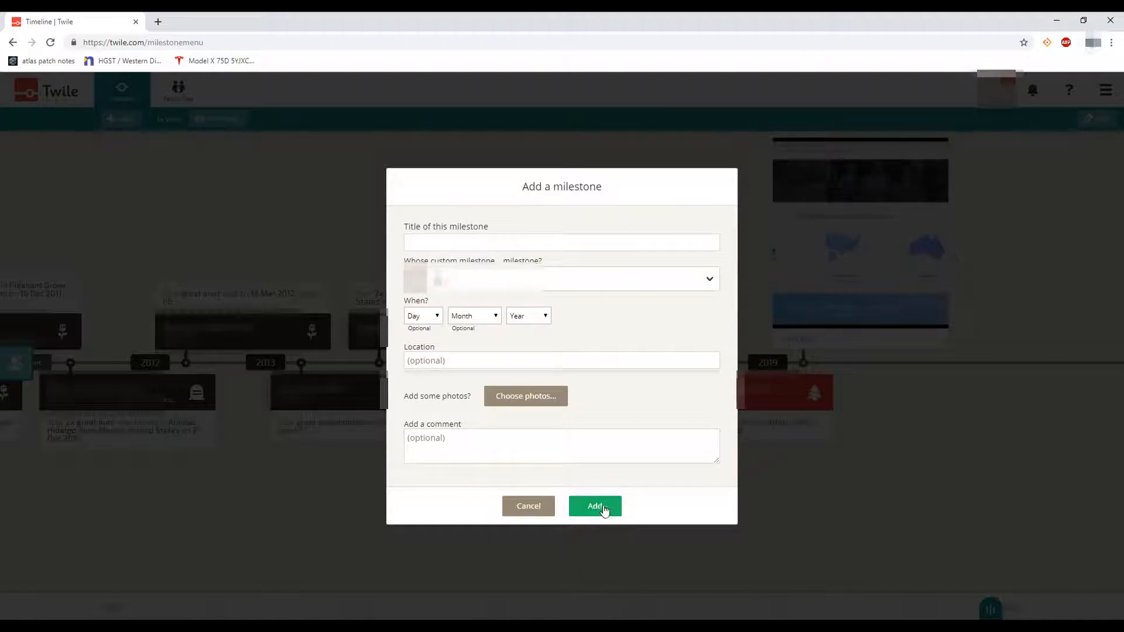
click(530, 506)
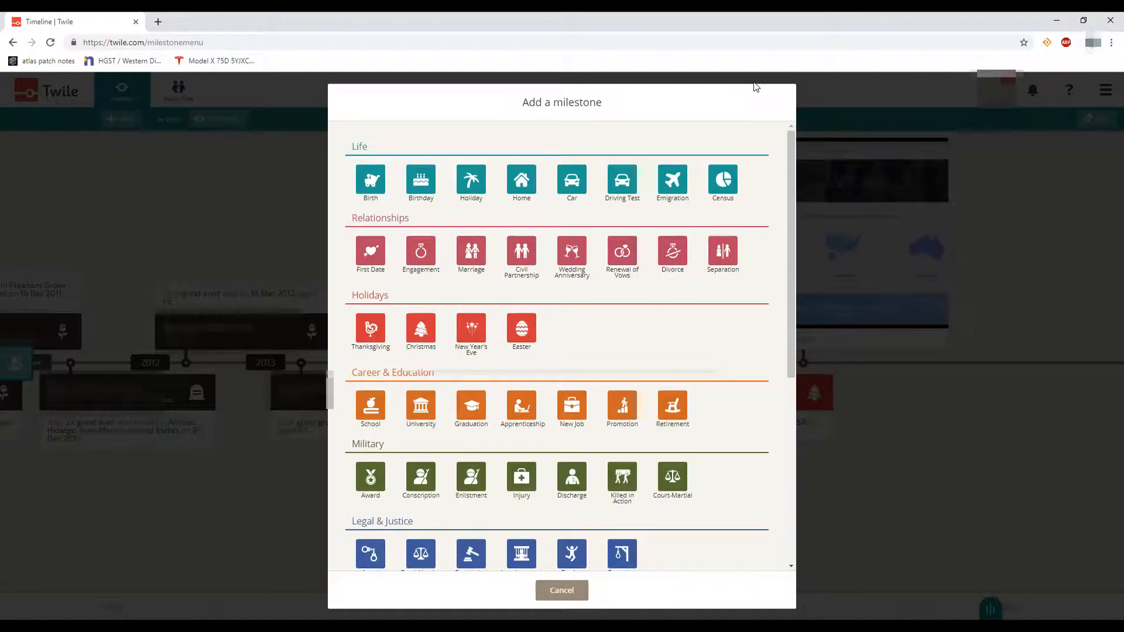
click(553, 591)
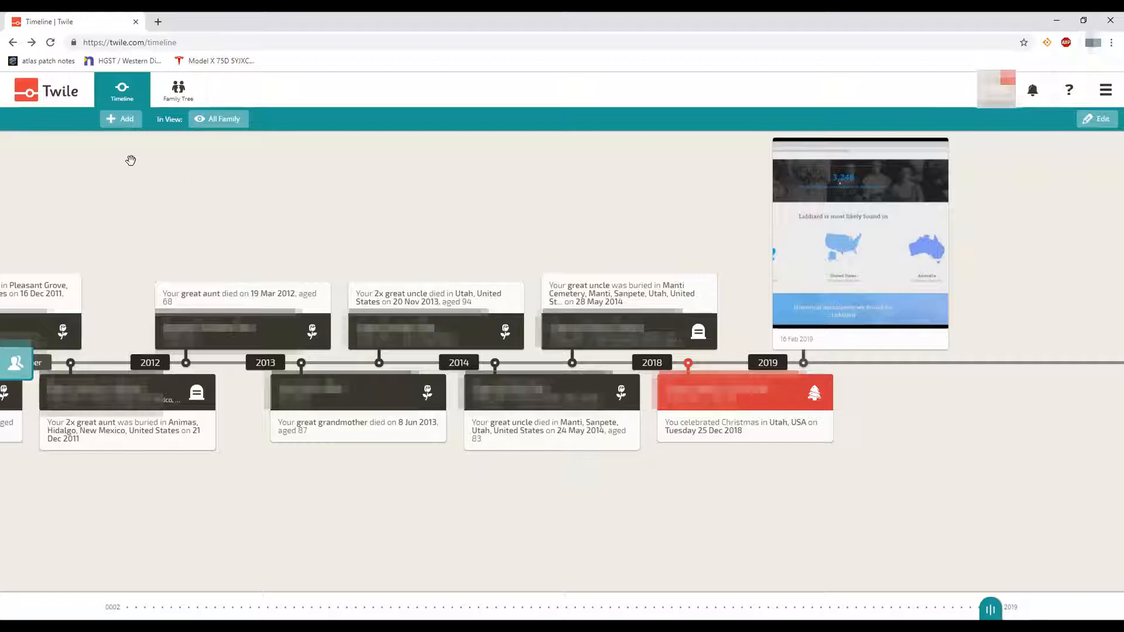
Create a New Event dated 11 Apr 2019, keeping its date and title unchanged
click(115, 124)
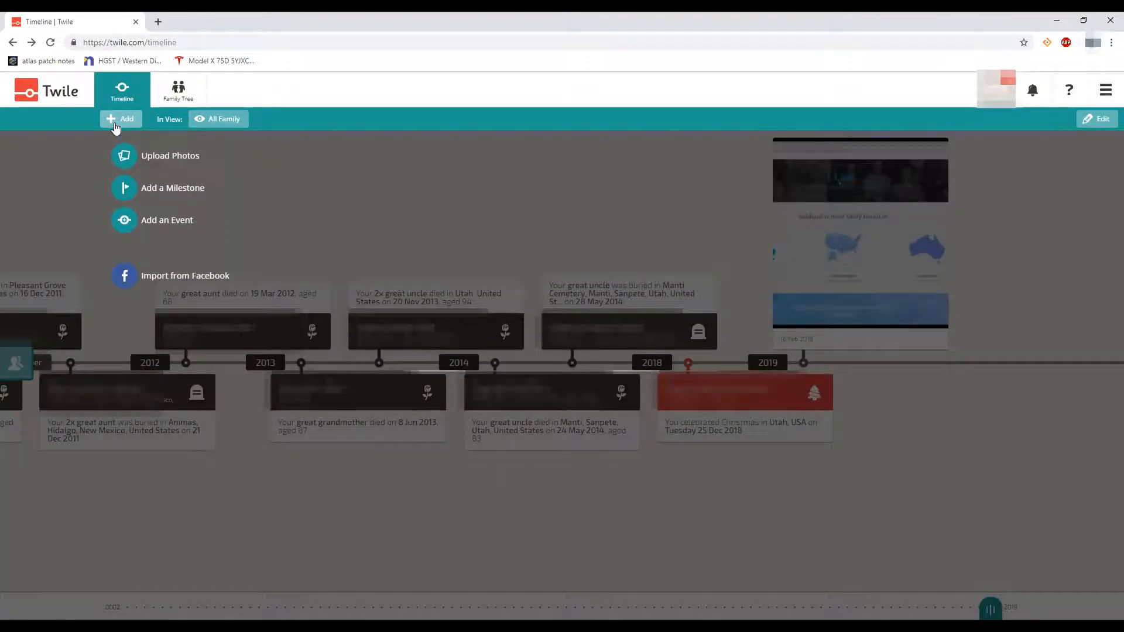
click(123, 226)
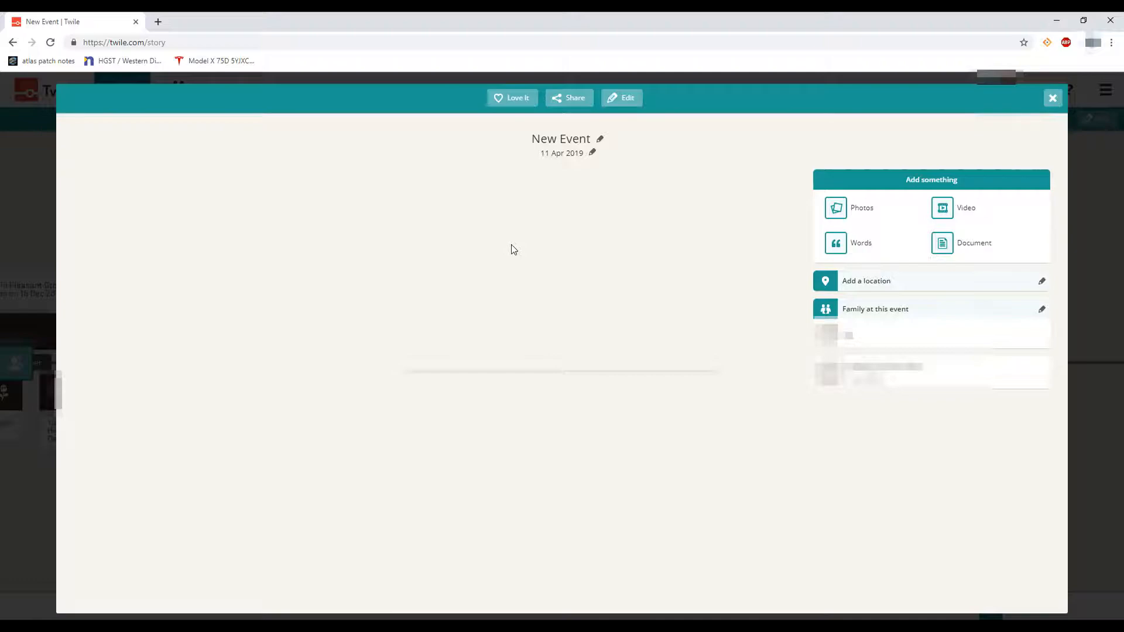
click(580, 154)
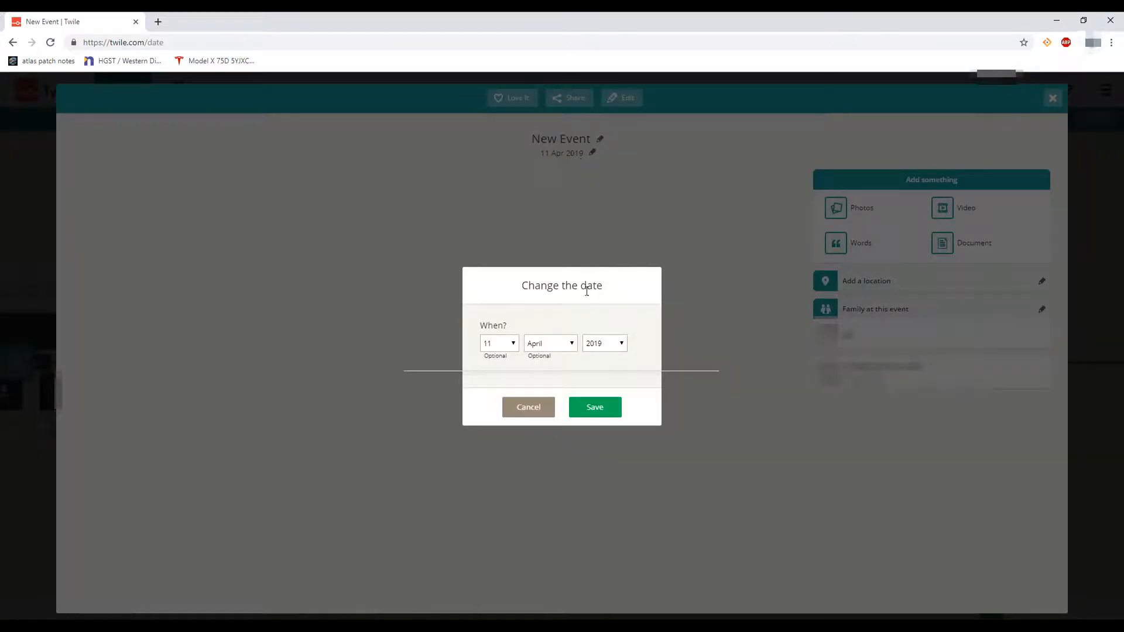
click(542, 403)
click(599, 141)
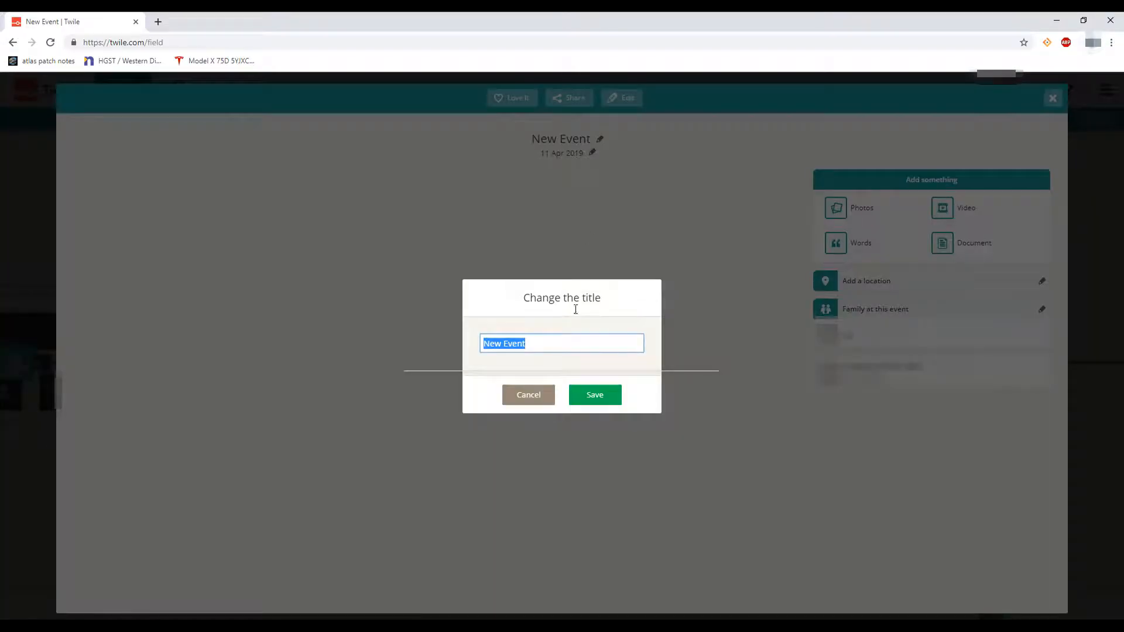
click(542, 398)
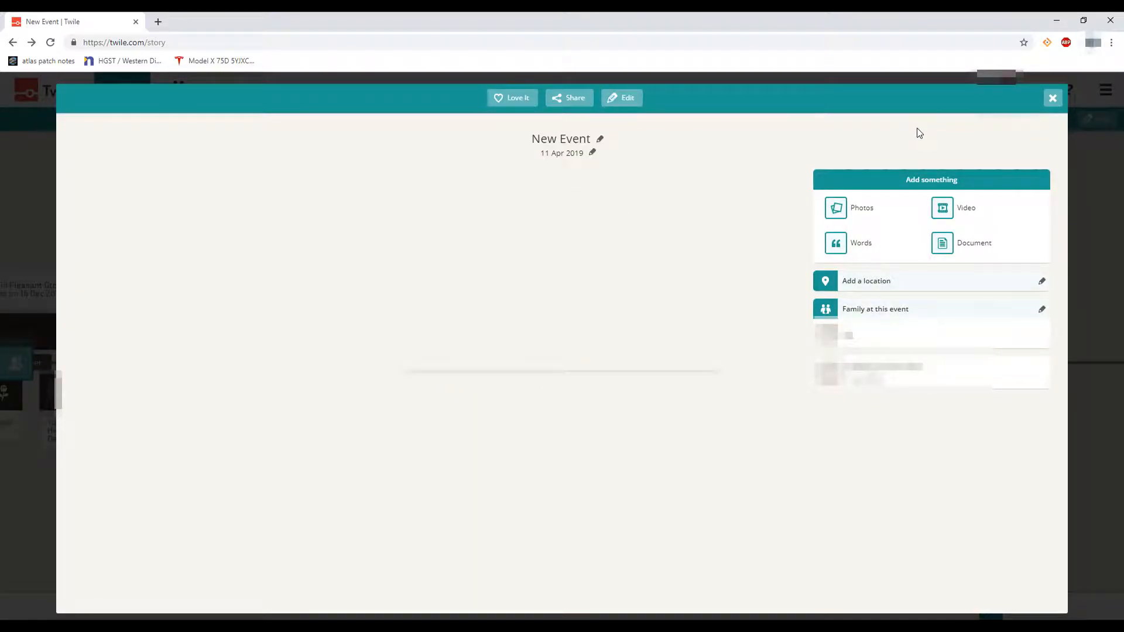
click(1052, 99)
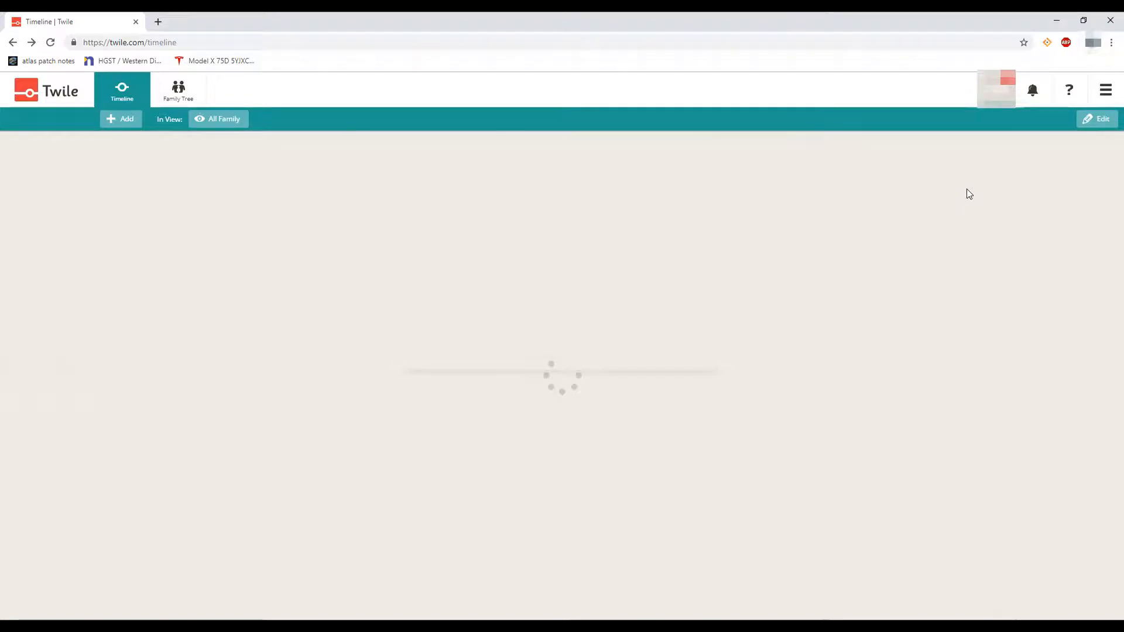
click(116, 121)
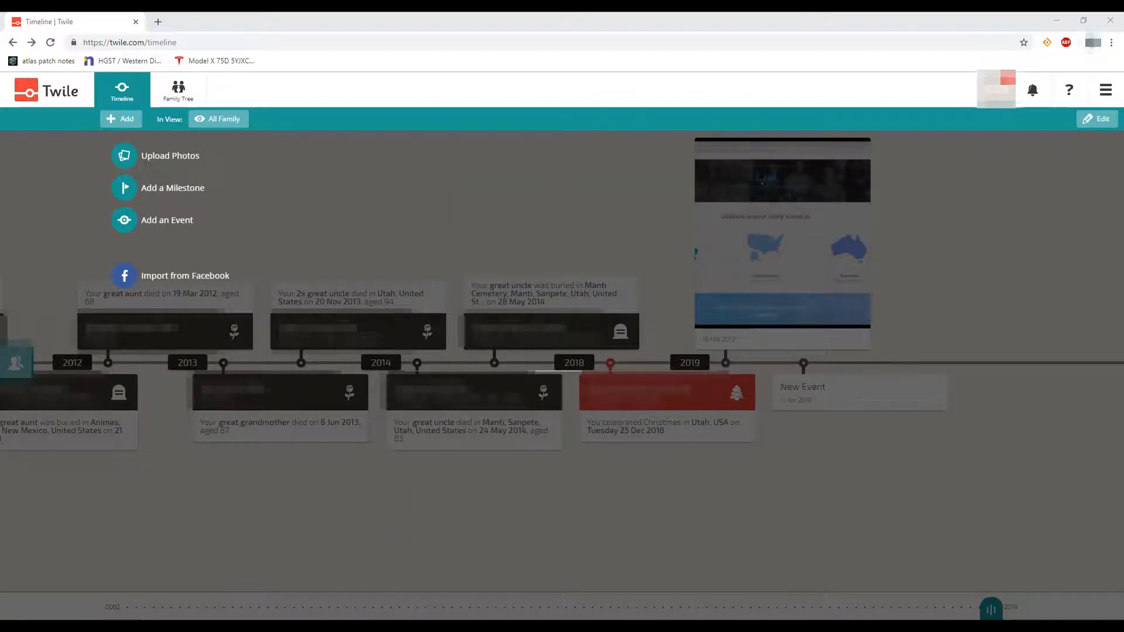
click(292, 490)
click(276, 22)
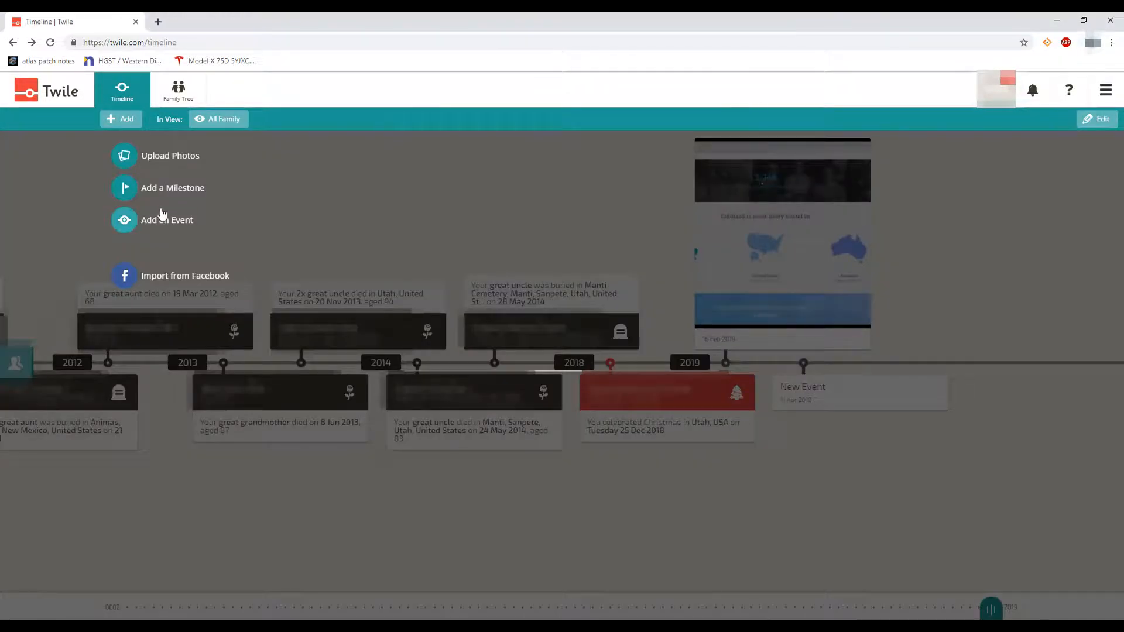
click(133, 284)
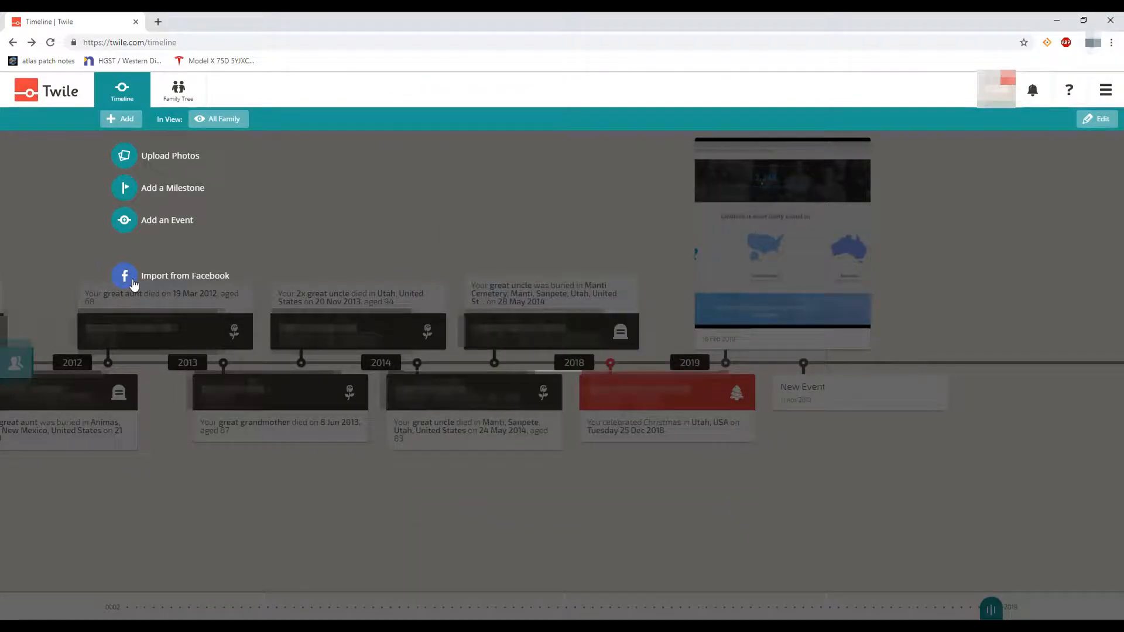
click(134, 285)
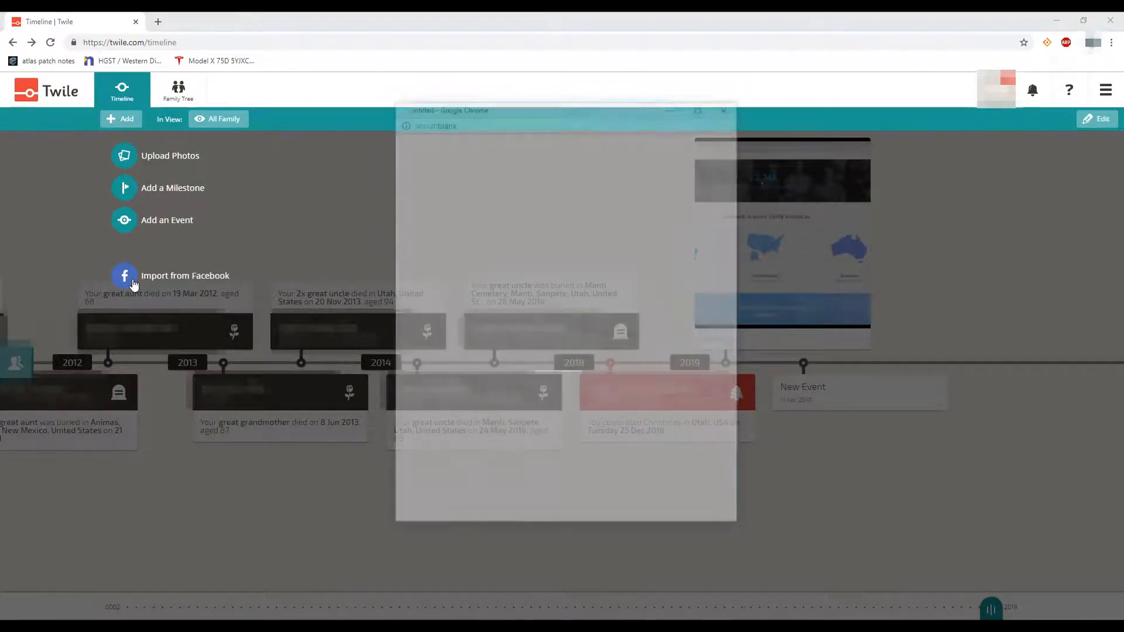
click(134, 285)
click(134, 285)
click(134, 285)
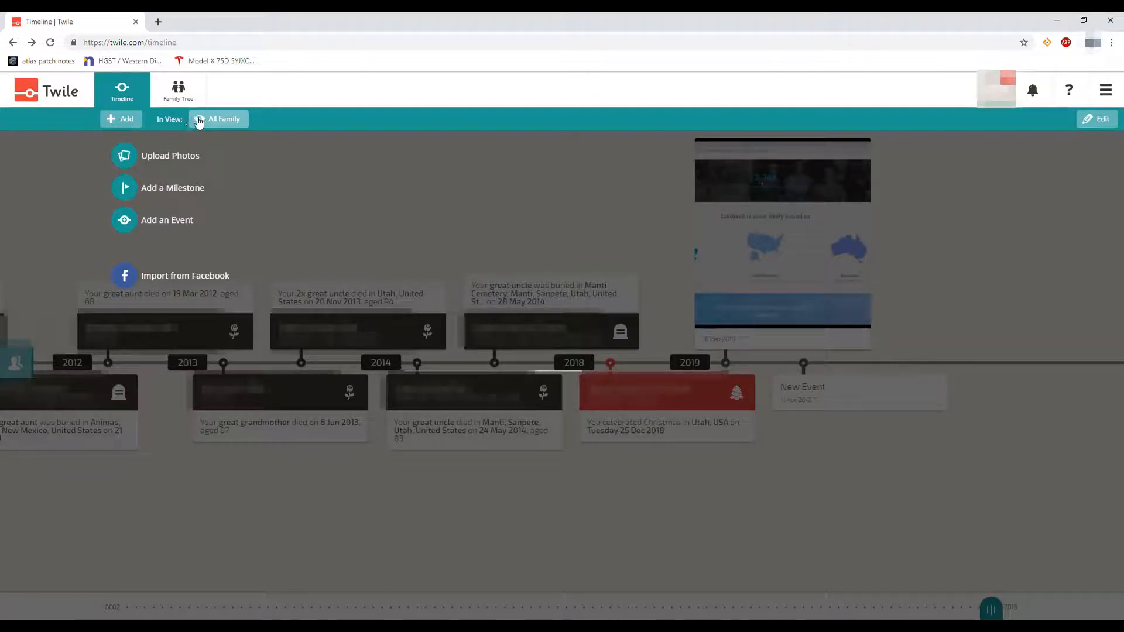
click(312, 157)
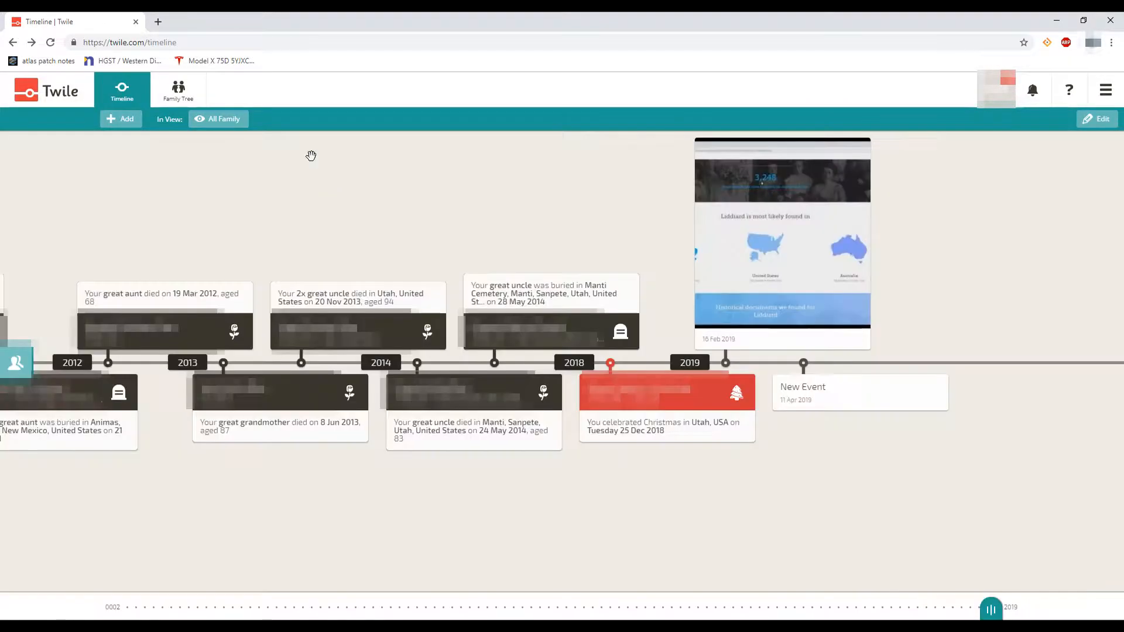
click(171, 121)
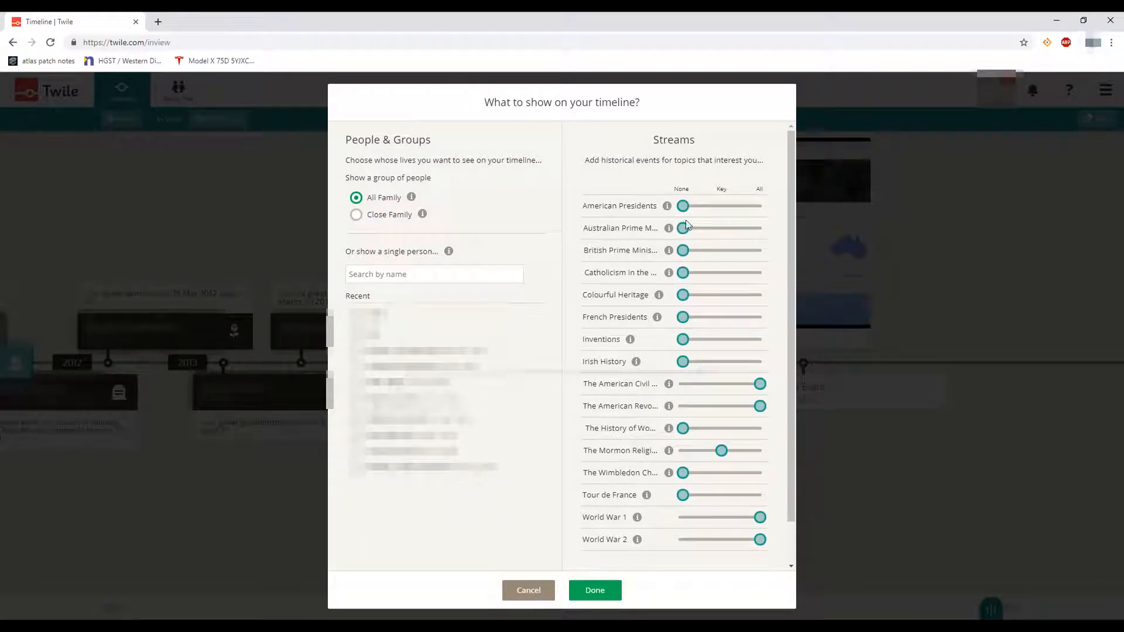
mouse_move(686, 212)
mouse_down()
mouse_move(766, 211)
mouse_move(684, 213)
mouse_up()
drag(687, 497, 761, 503)
drag(723, 452, 759, 453)
drag(688, 323, 754, 328)
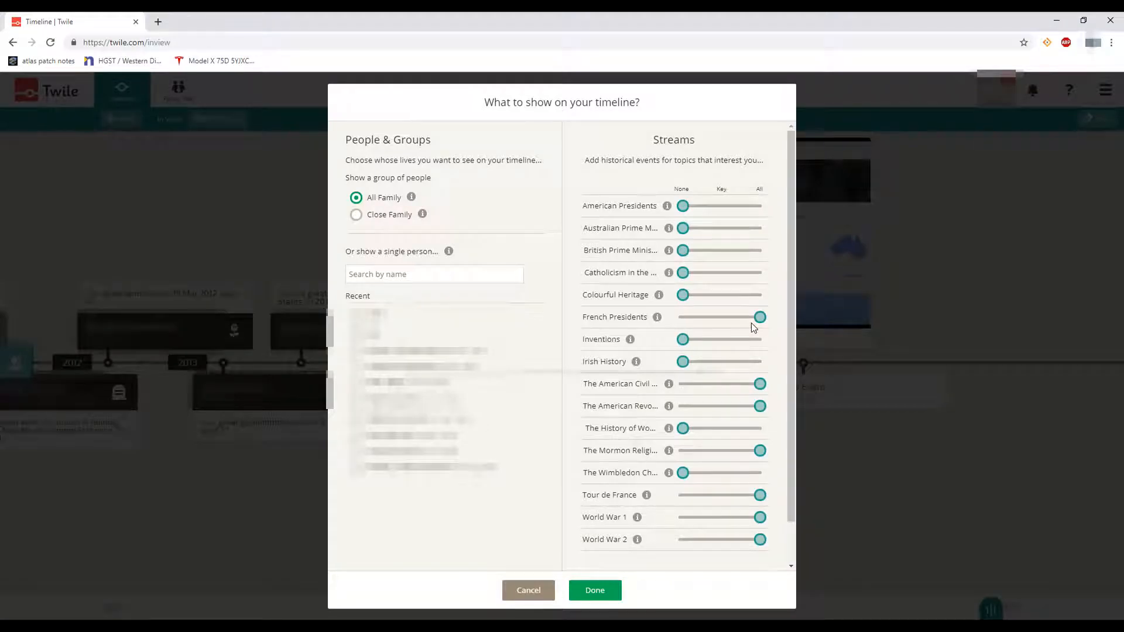
drag(695, 369, 765, 369)
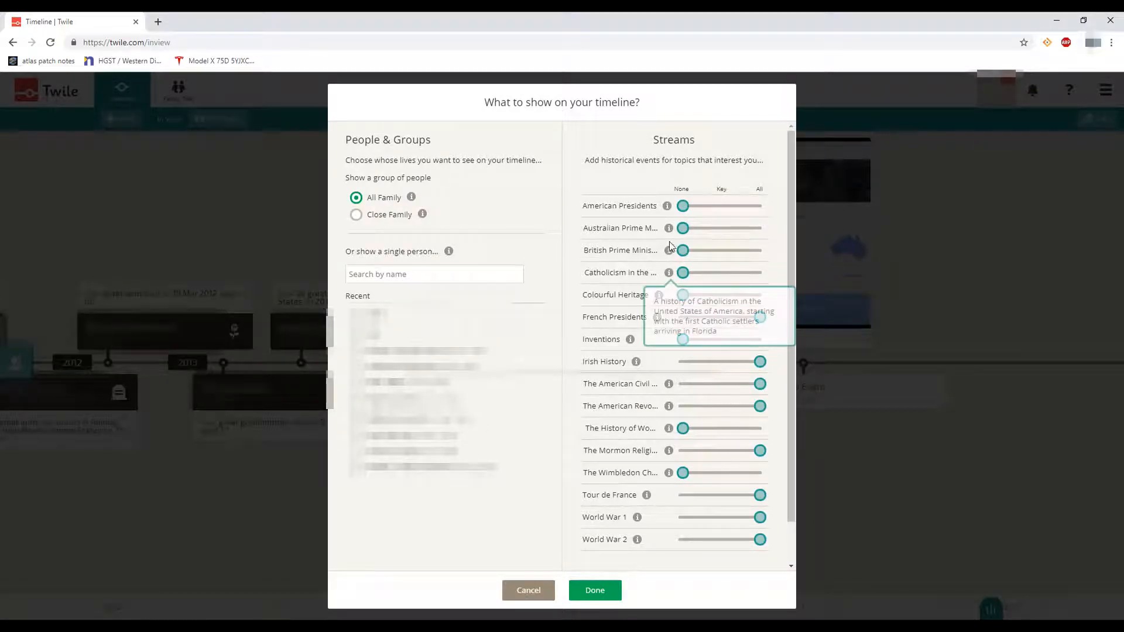
drag(691, 234, 764, 231)
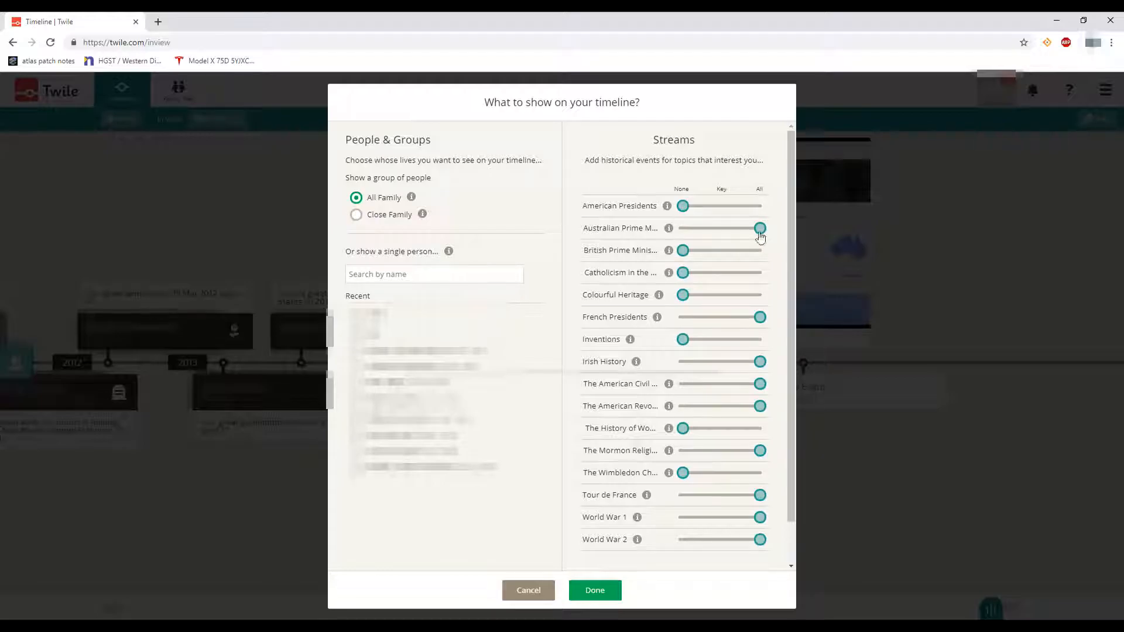
drag(682, 252, 766, 252)
drag(682, 274, 767, 274)
drag(682, 300, 763, 309)
key(alt+Left)
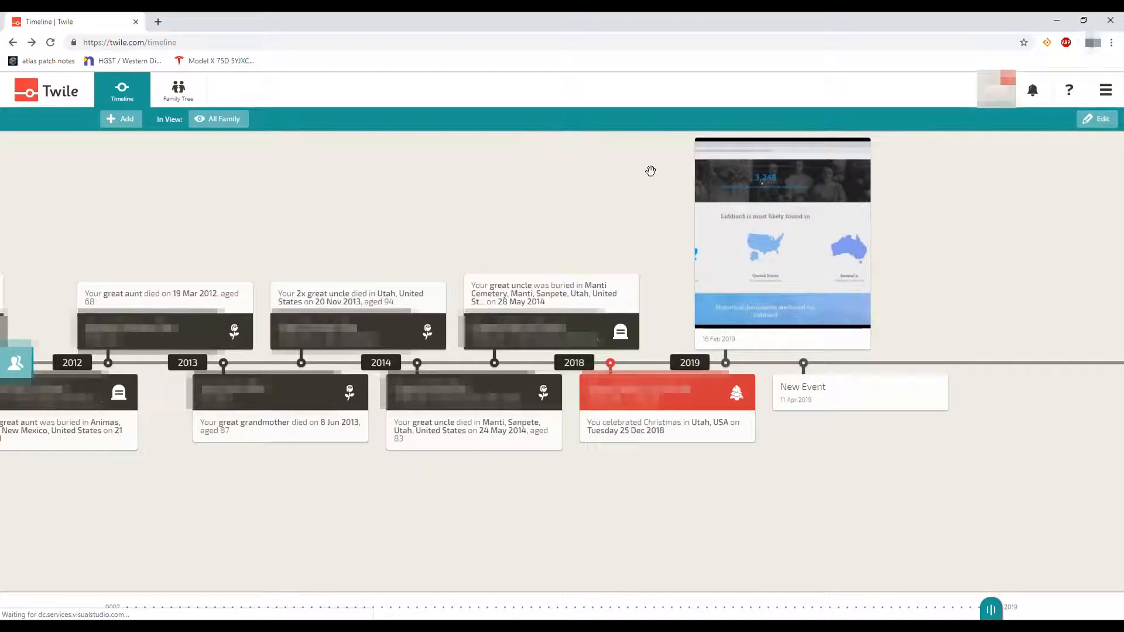
Show all women's history, Mormon religion and Wimbledon events, and key Tour de France events
click(168, 121)
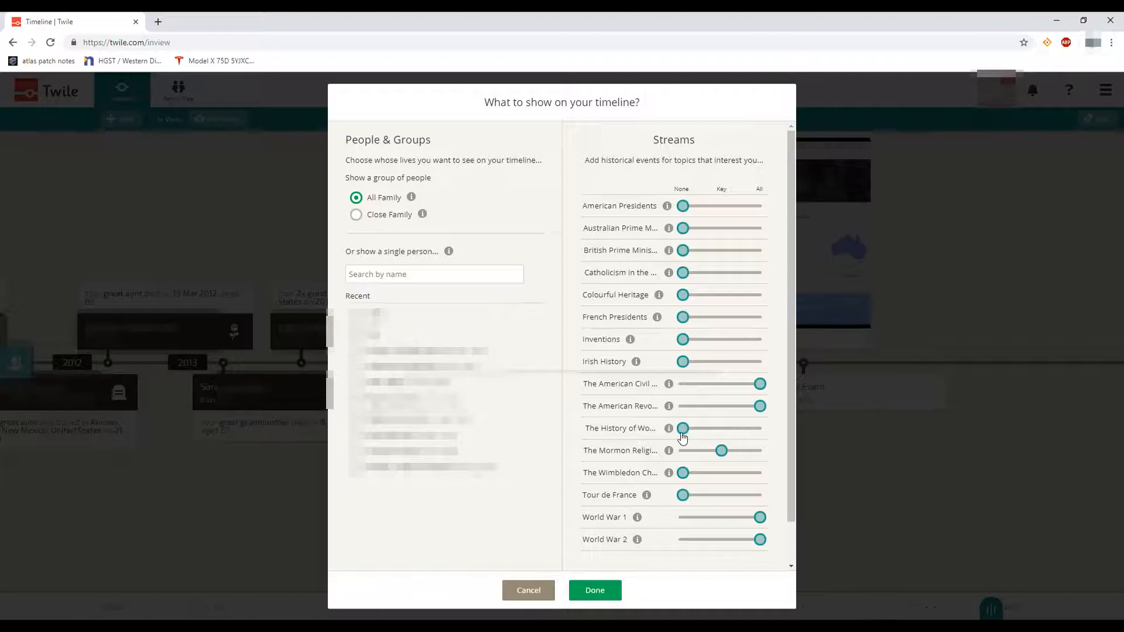
drag(683, 436, 721, 434)
click(721, 432)
click(722, 452)
drag(707, 467, 724, 505)
click(721, 472)
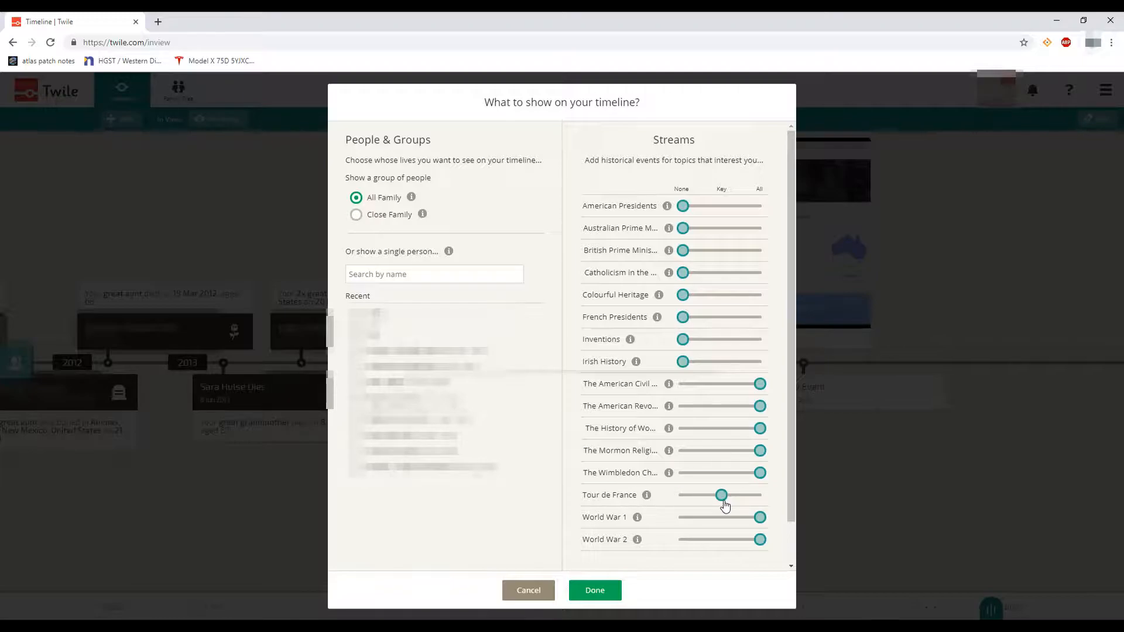
Show key Inventions and American Presidents events, all Australian Prime Ministers events, and save
drag(683, 342, 721, 363)
scroll(636, 492, down, 2)
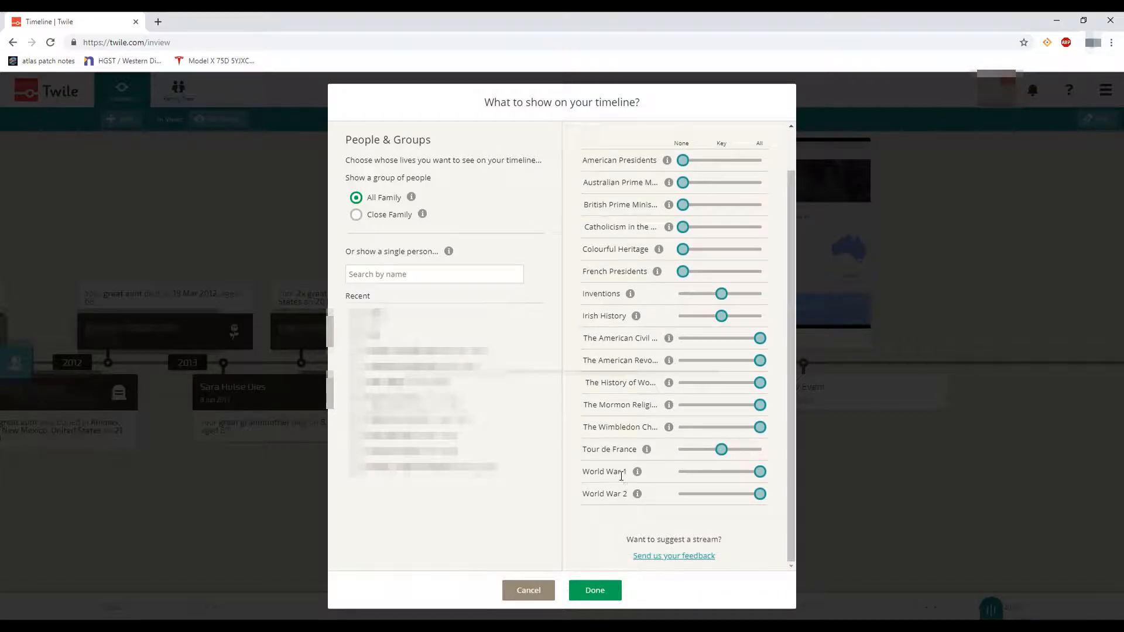
scroll(618, 425, up, 2)
drag(683, 205, 770, 234)
drag(682, 258, 725, 320)
scroll(701, 375, down, 2)
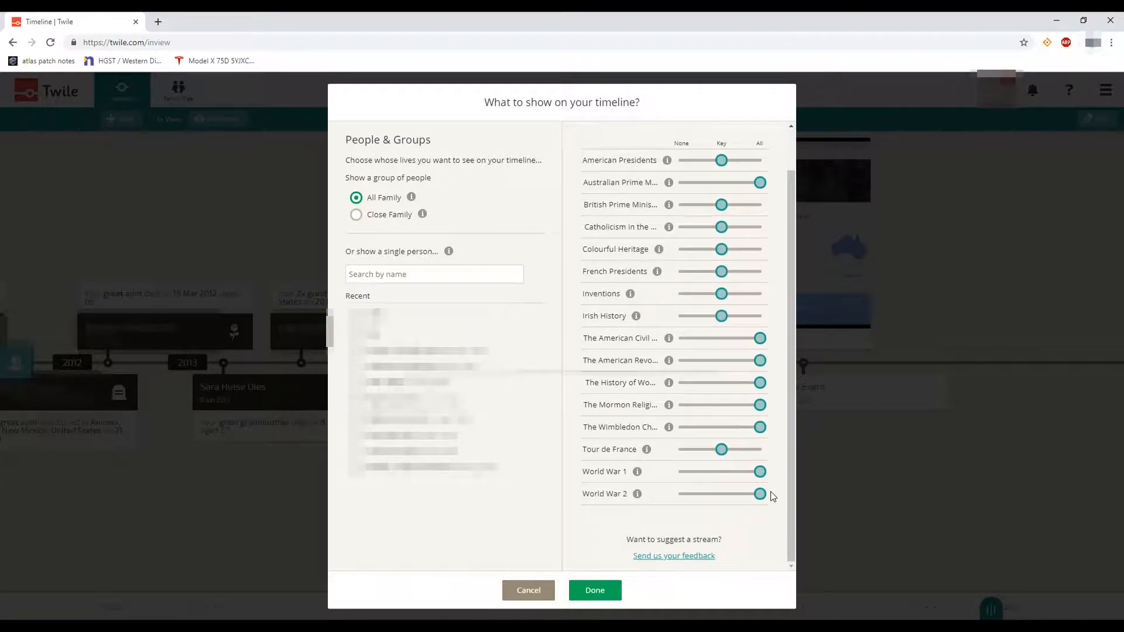
scroll(701, 387, up, 2)
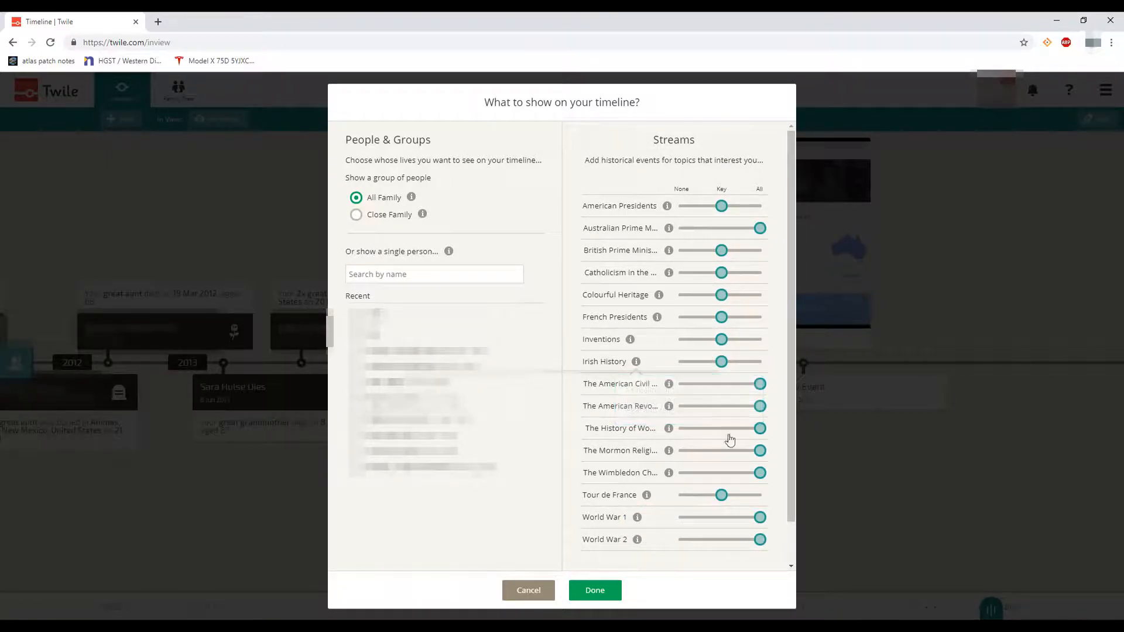
scroll(705, 504, down, 2)
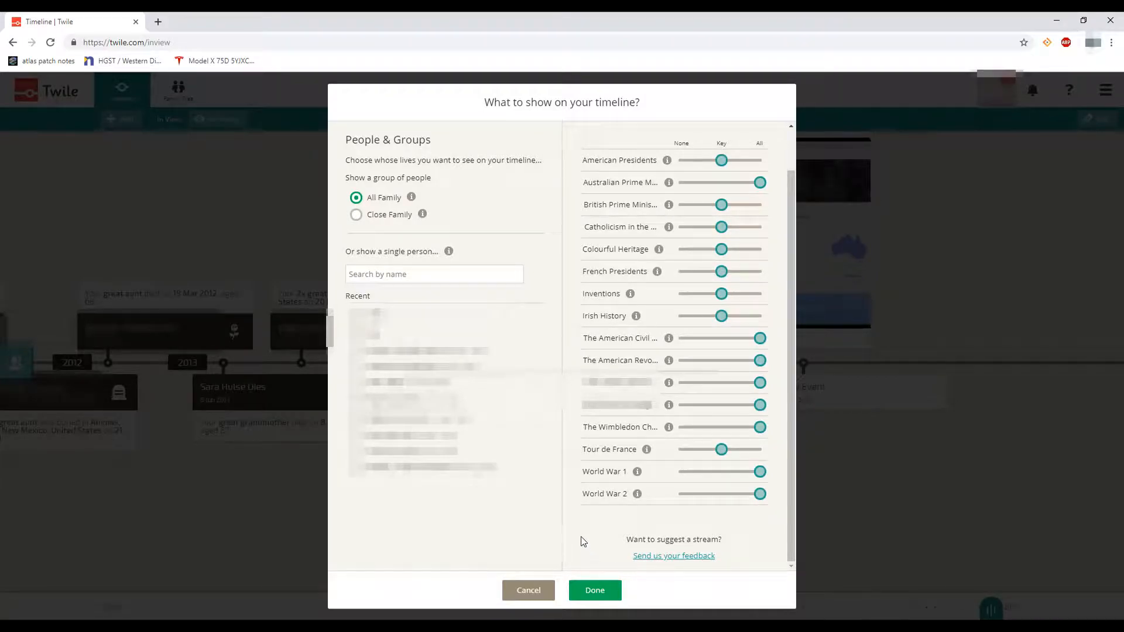
click(593, 592)
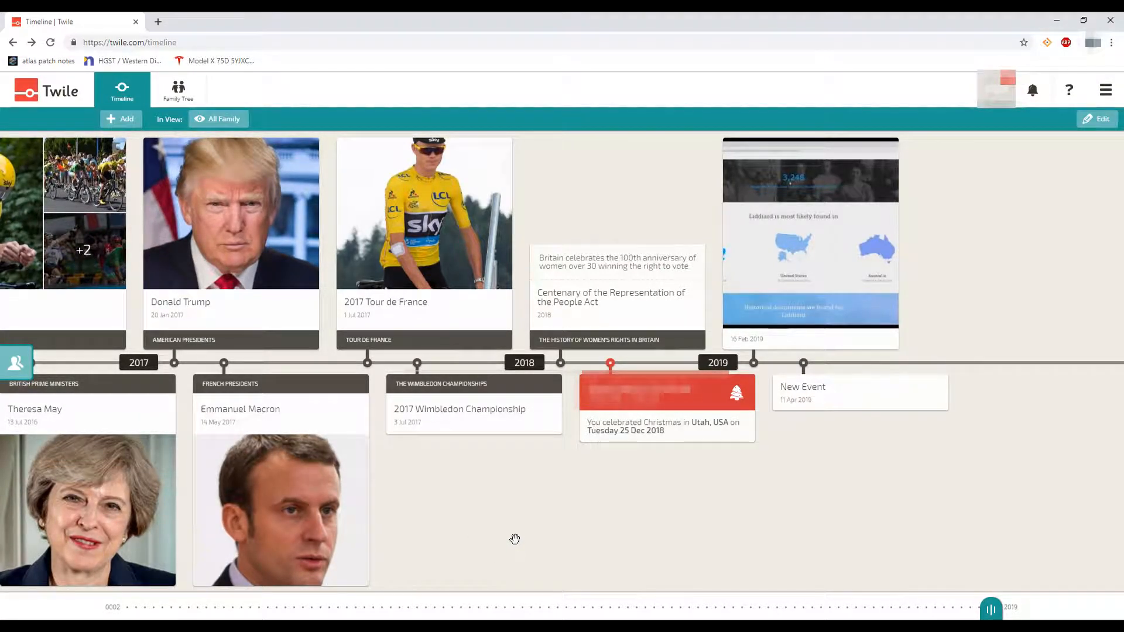
Set American Presidents, Australian and British Prime Ministers streams to None, apply, then recheck settings
click(164, 121)
drag(721, 206, 676, 215)
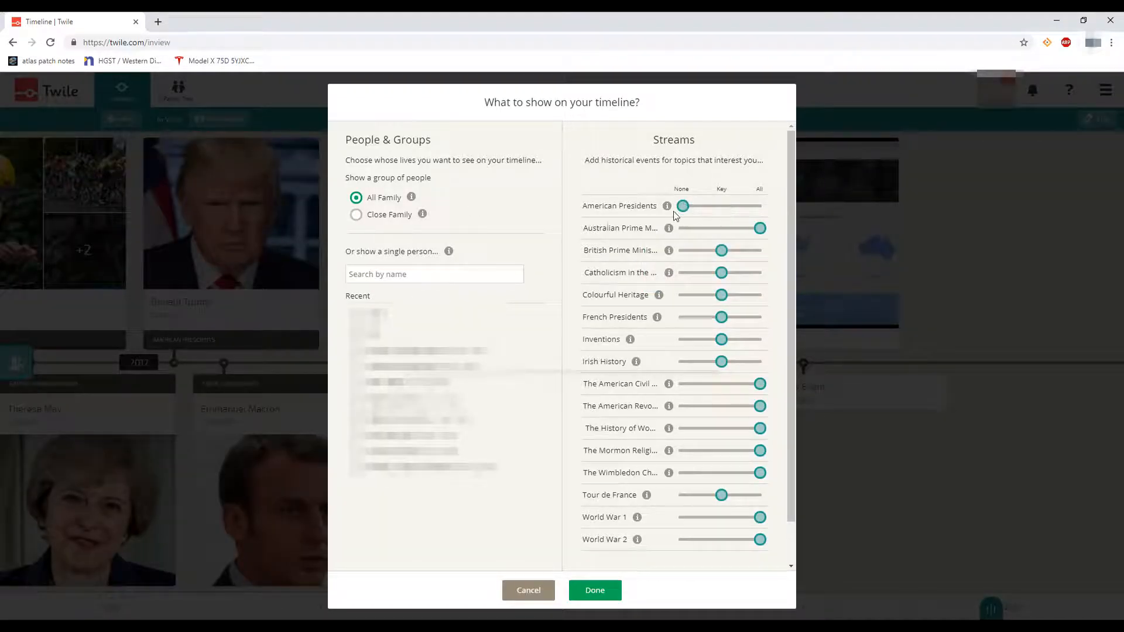
drag(760, 228, 682, 228)
drag(721, 250, 671, 261)
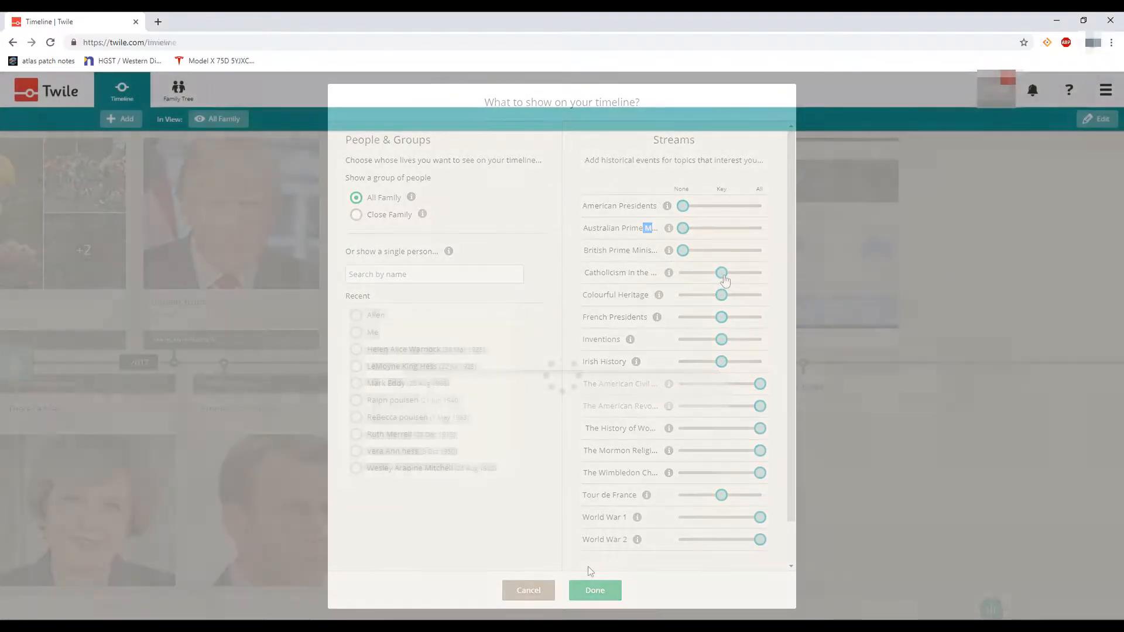
click(591, 583)
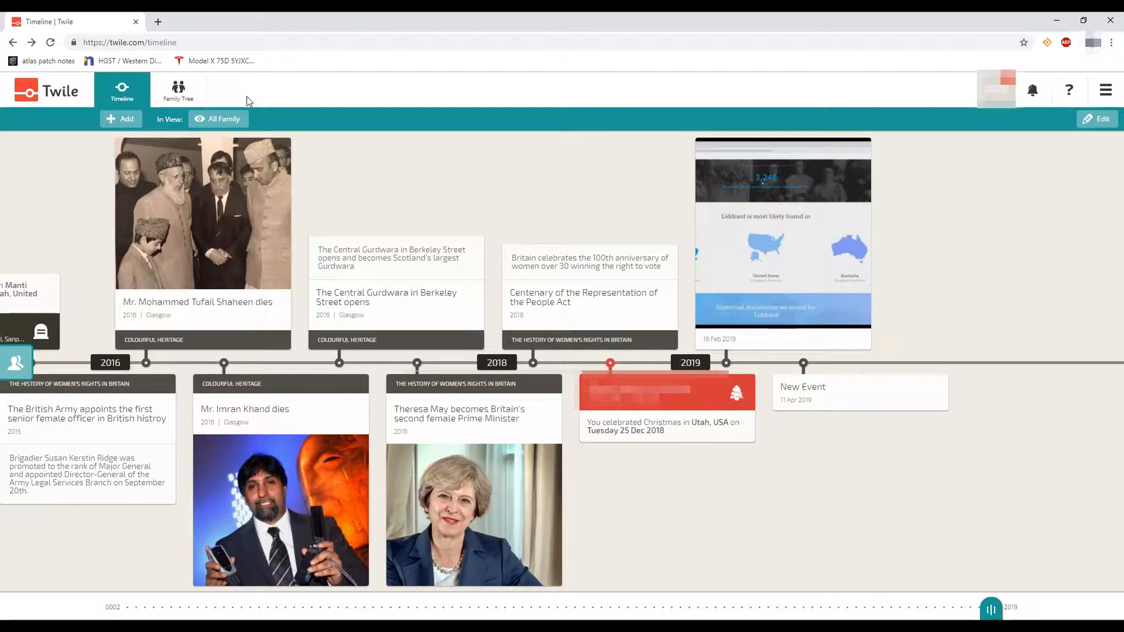
click(223, 123)
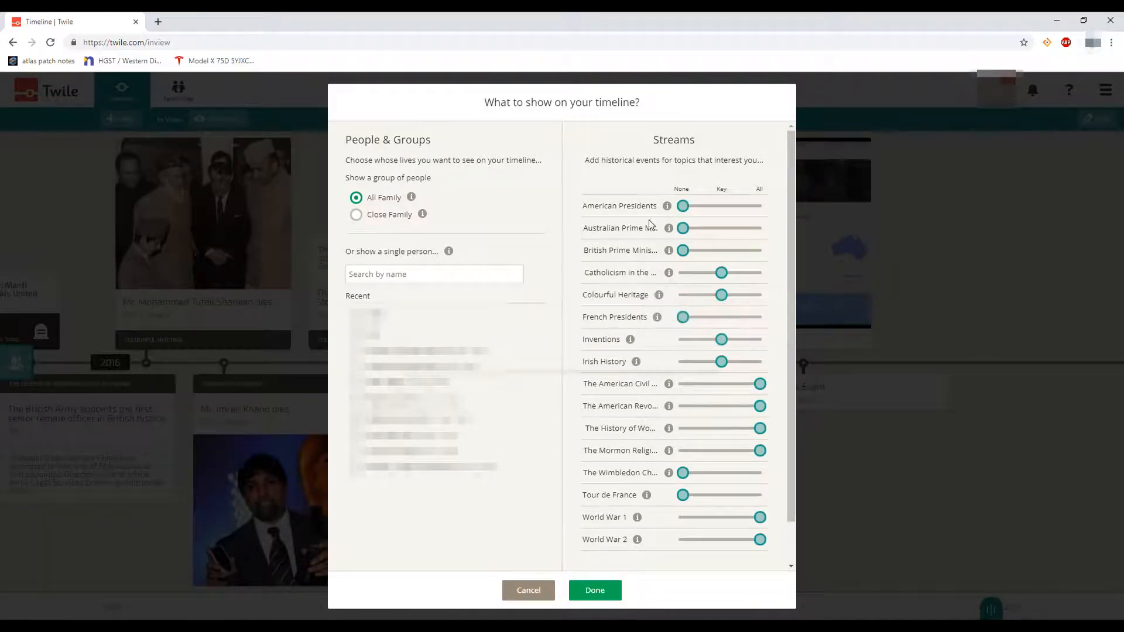
click(884, 543)
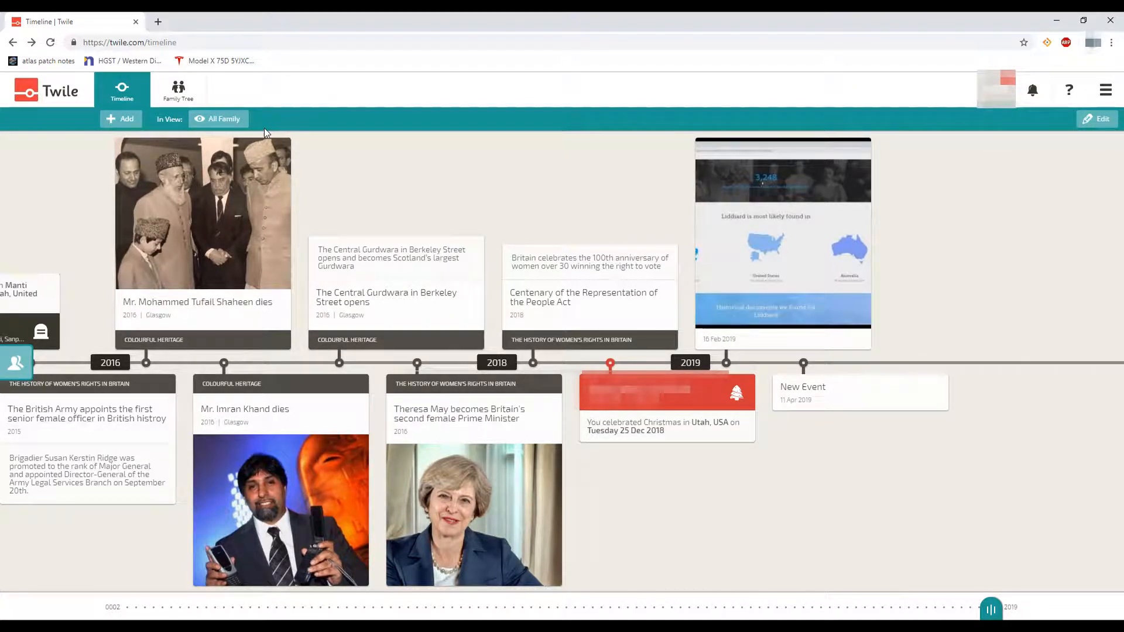
Select the Christmas 2018, New Event and 16 Feb 2019 stories and confirm their deletion
click(1099, 125)
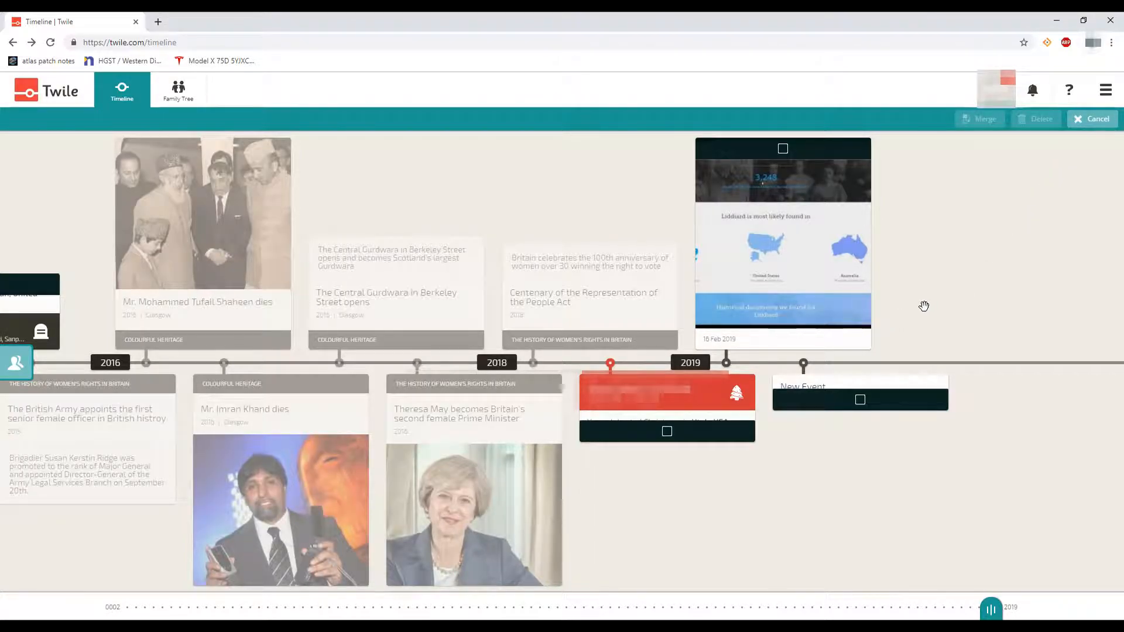
click(667, 432)
click(864, 409)
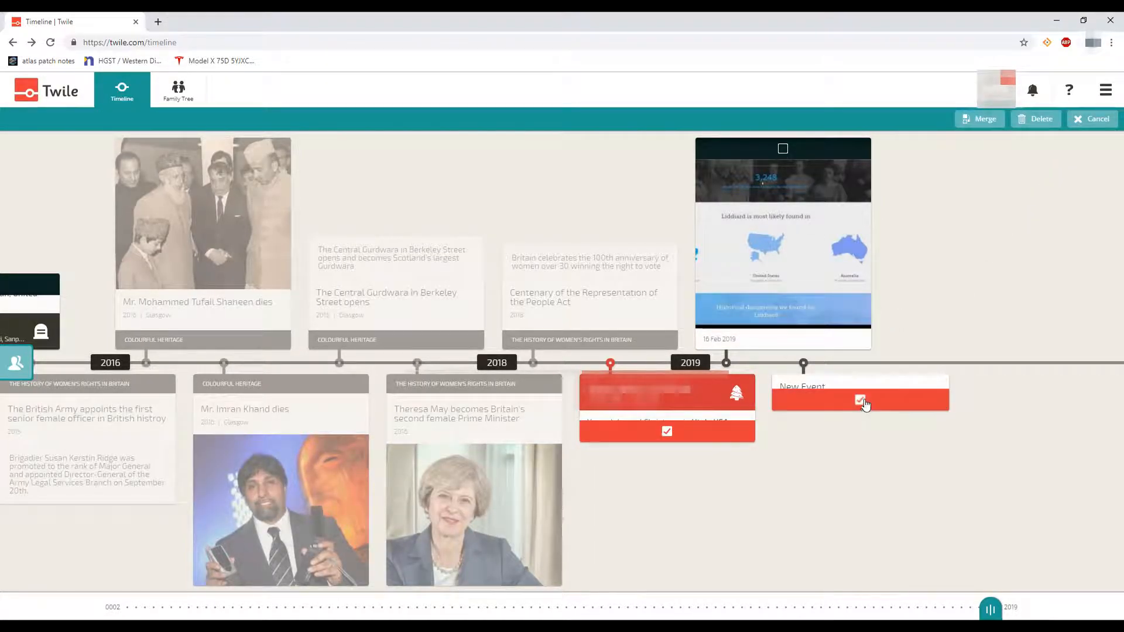
click(783, 149)
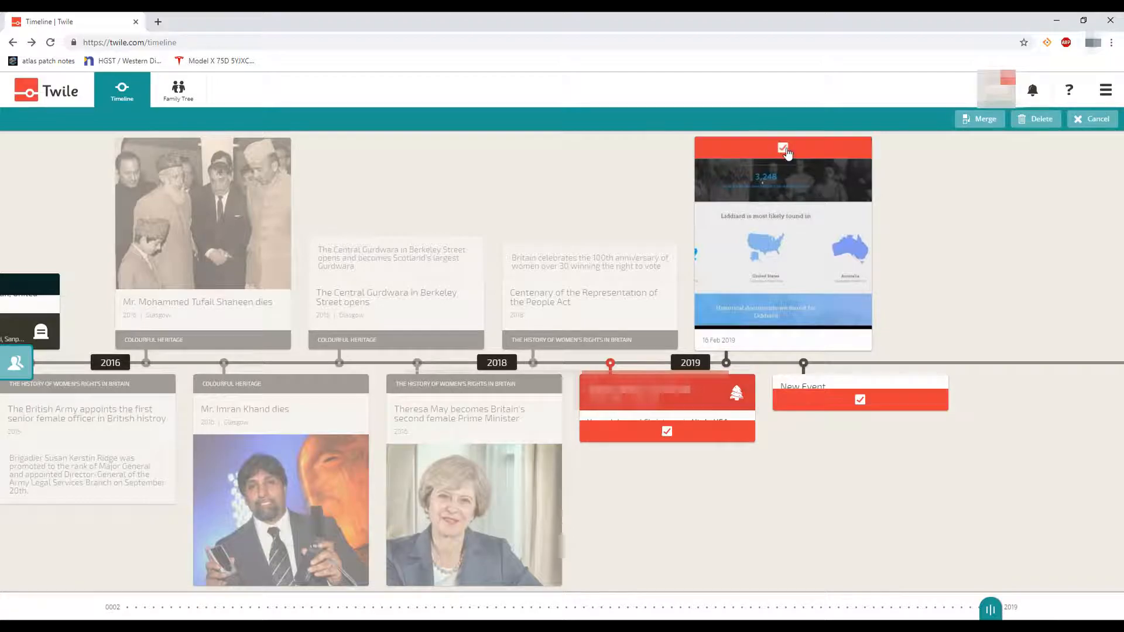
click(1041, 120)
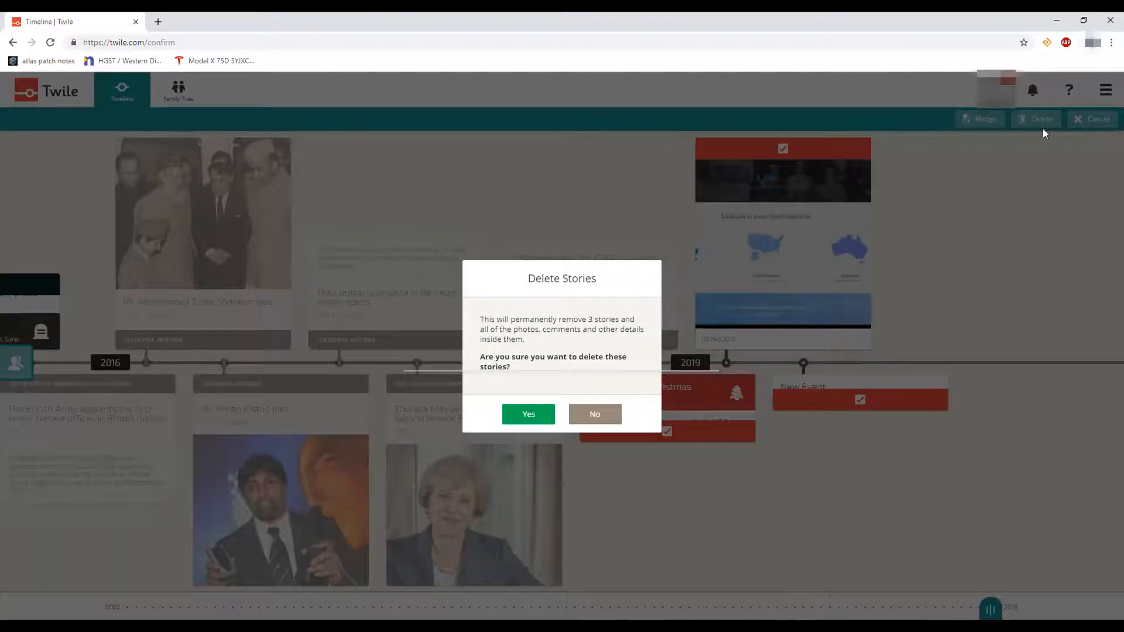
click(520, 416)
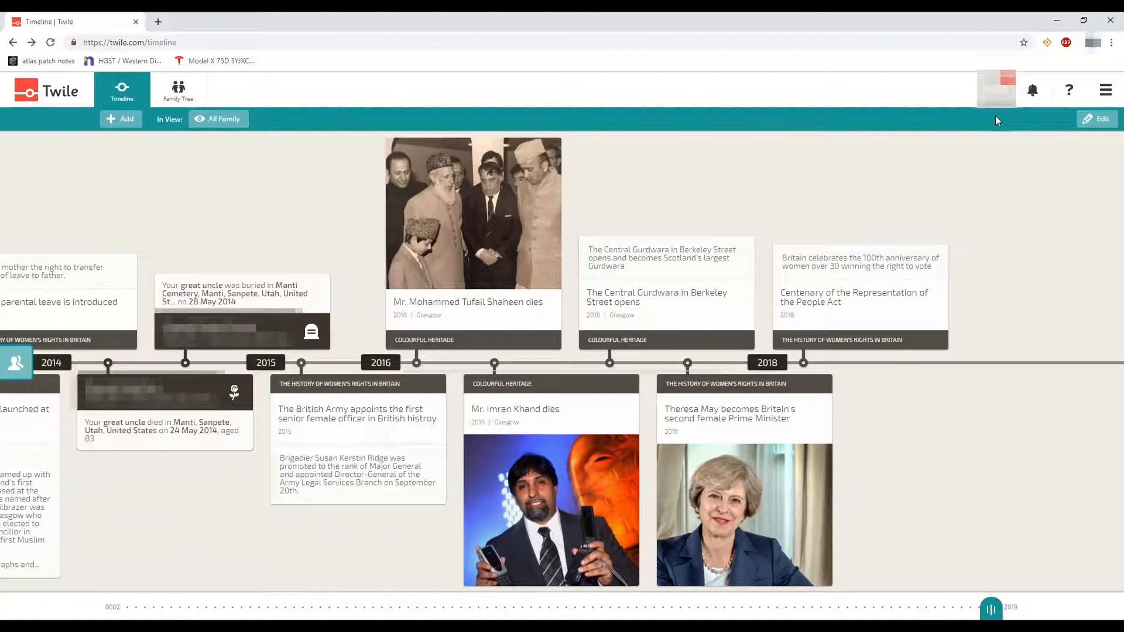
Try merging the great uncle's burial and death stories, then dismiss the merge error
click(1094, 118)
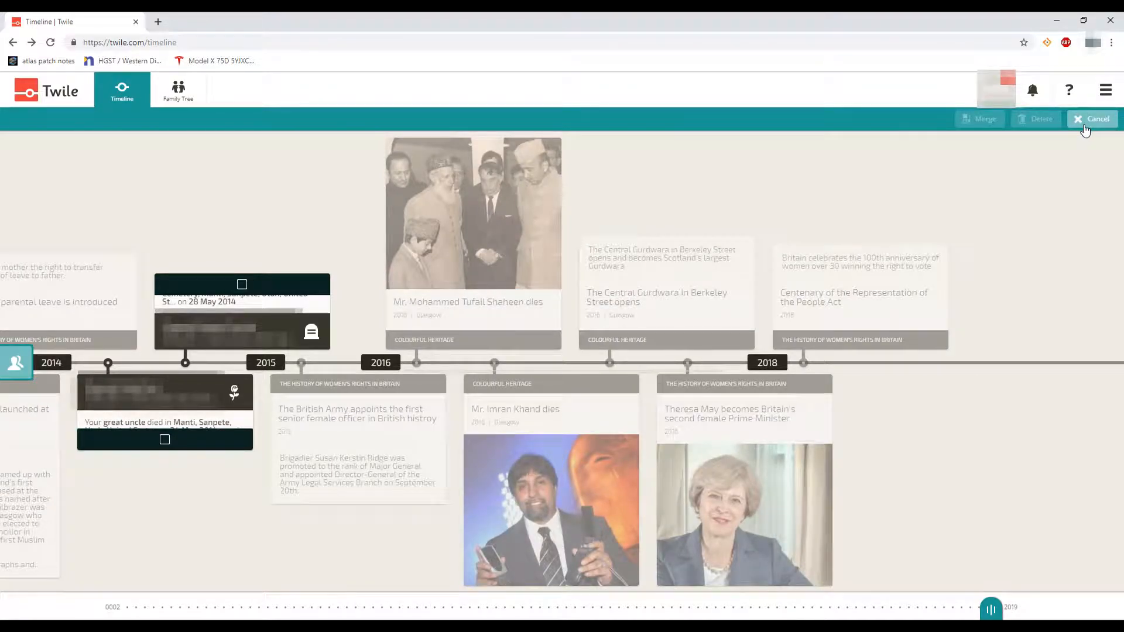
click(242, 284)
click(165, 440)
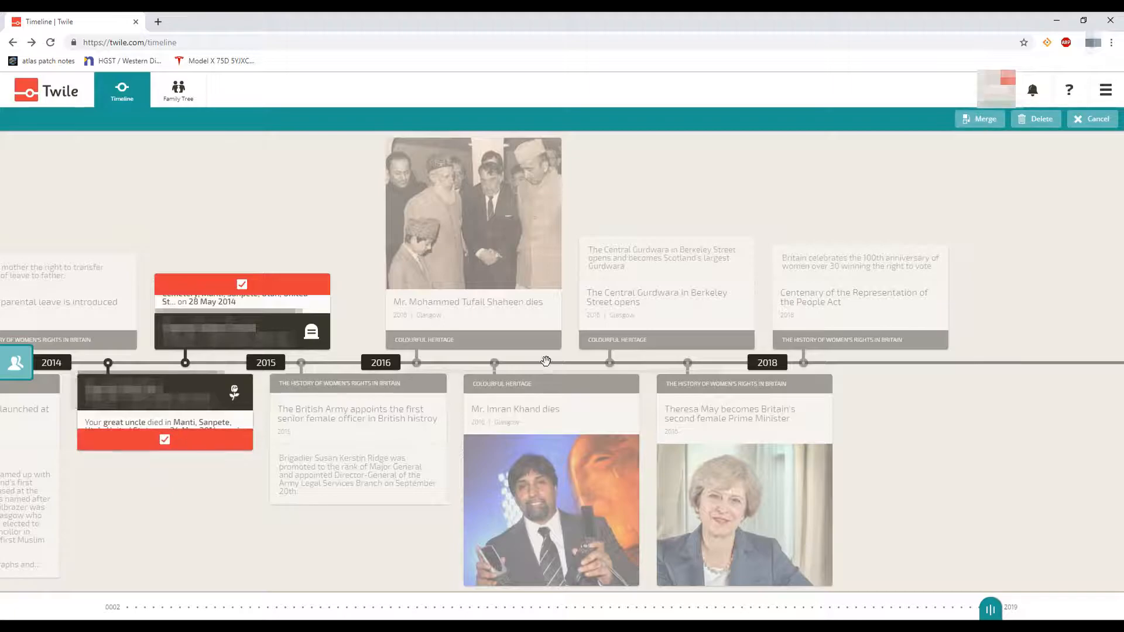
click(989, 121)
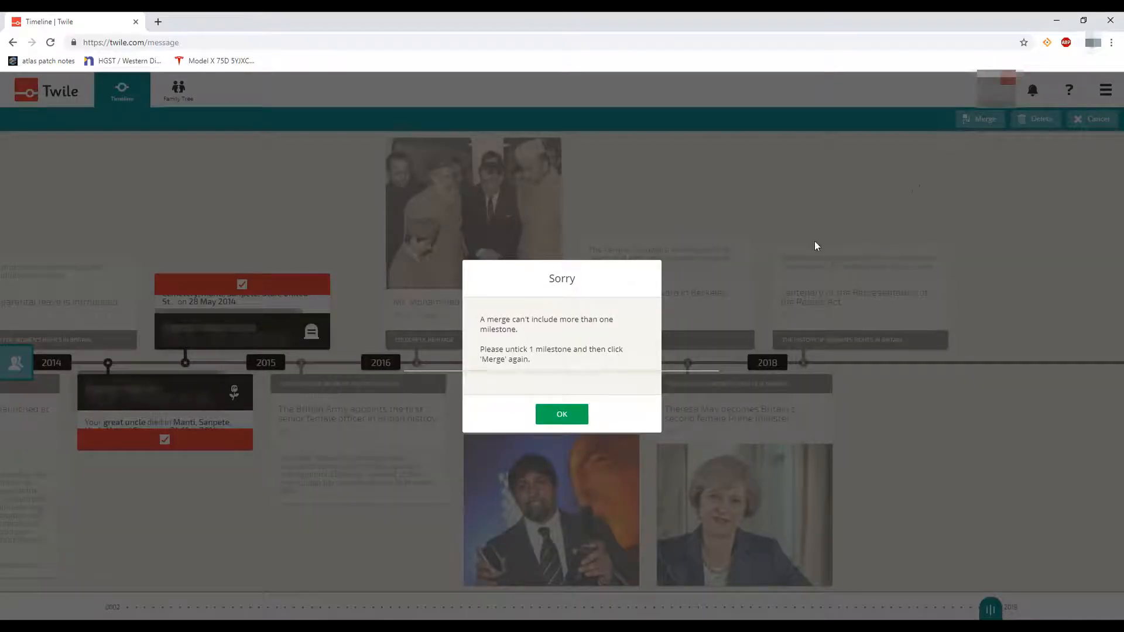
click(573, 416)
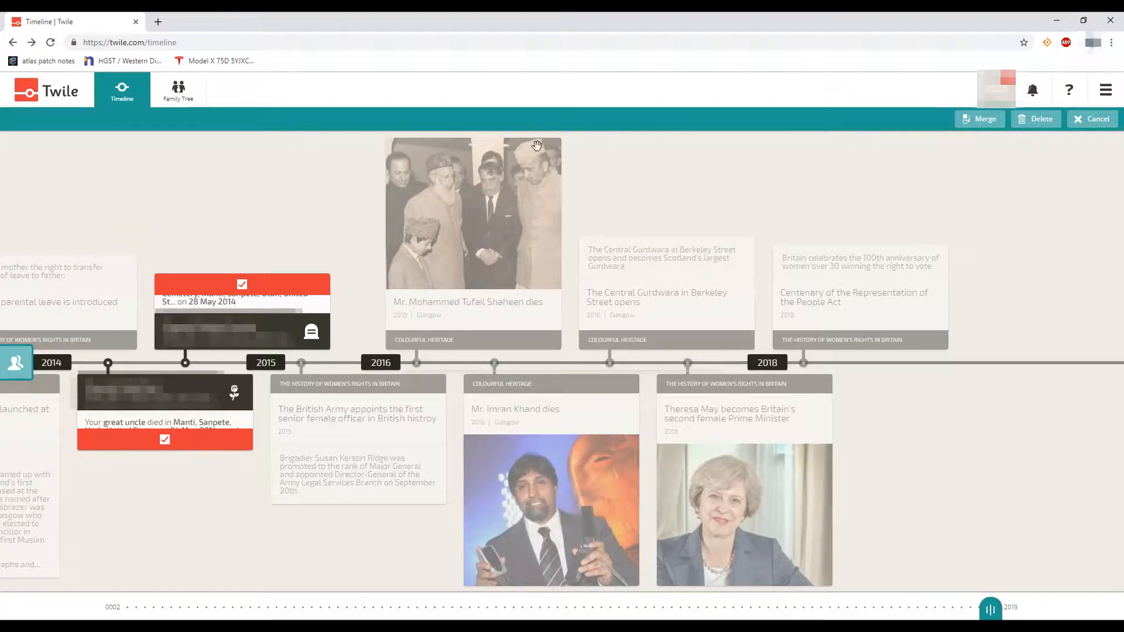
Uncheck both great-uncle event cards and exit edit mode unchanged
click(241, 284)
click(165, 443)
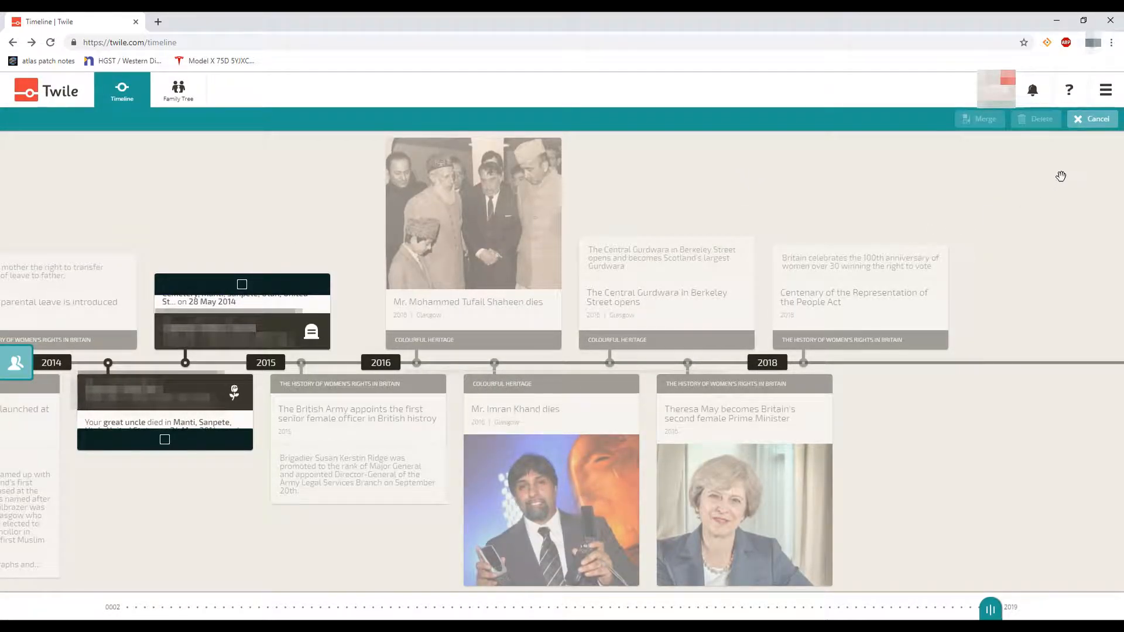
click(1092, 119)
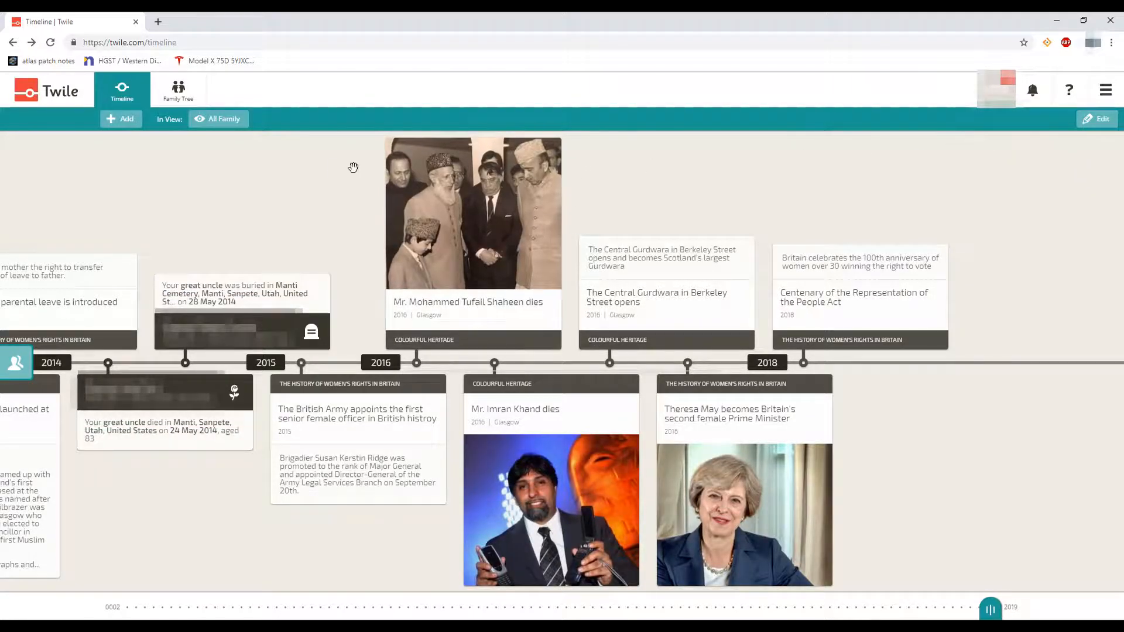
Open the Family Tree and recentre it on the pink top-row ancestor
click(187, 94)
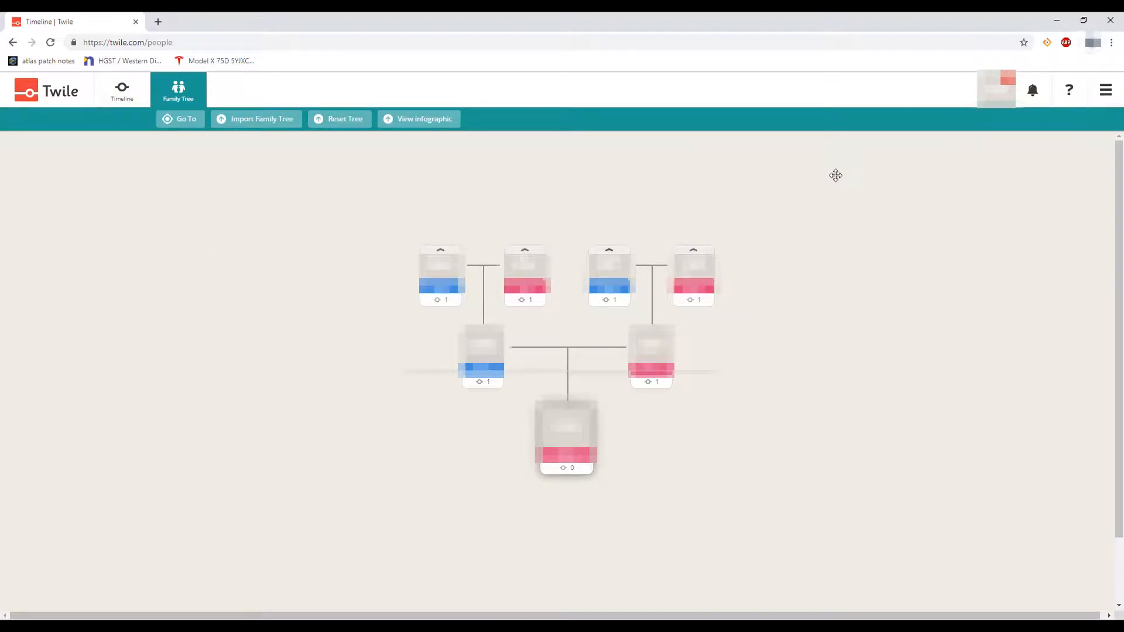
click(525, 256)
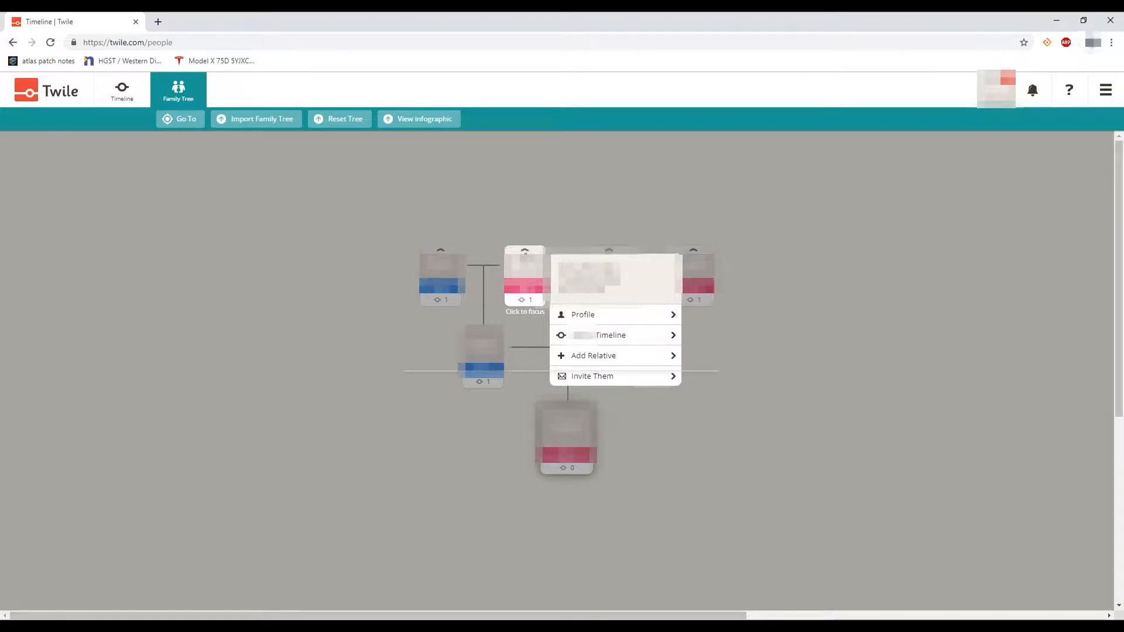
click(527, 252)
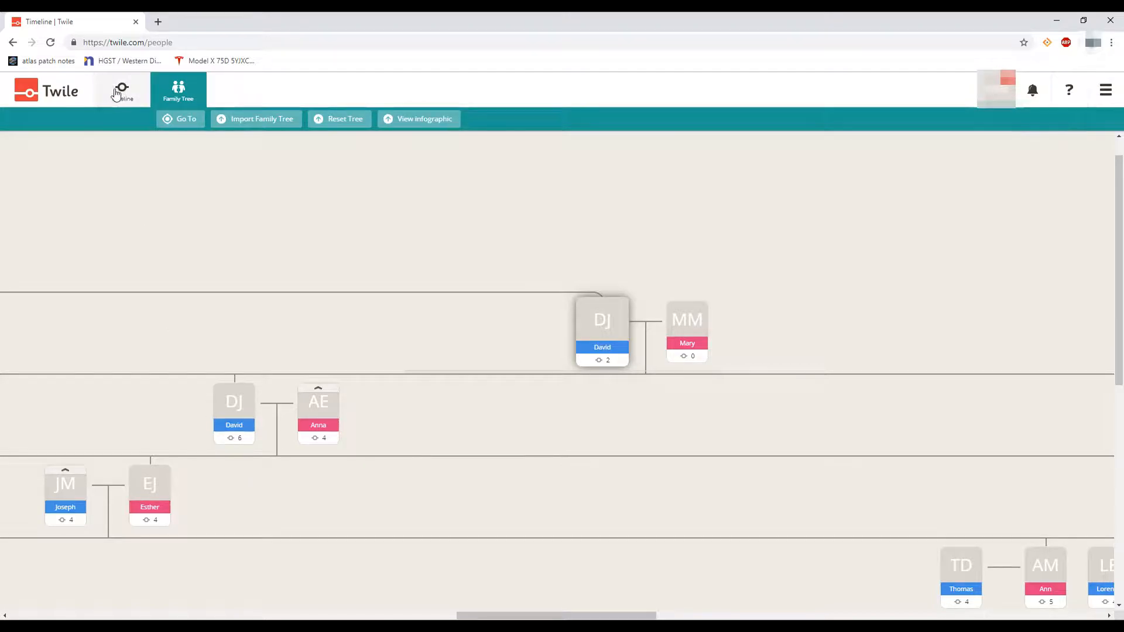
Open the full profile of the 5x great grandfather born in 1814 from his tree card
click(229, 429)
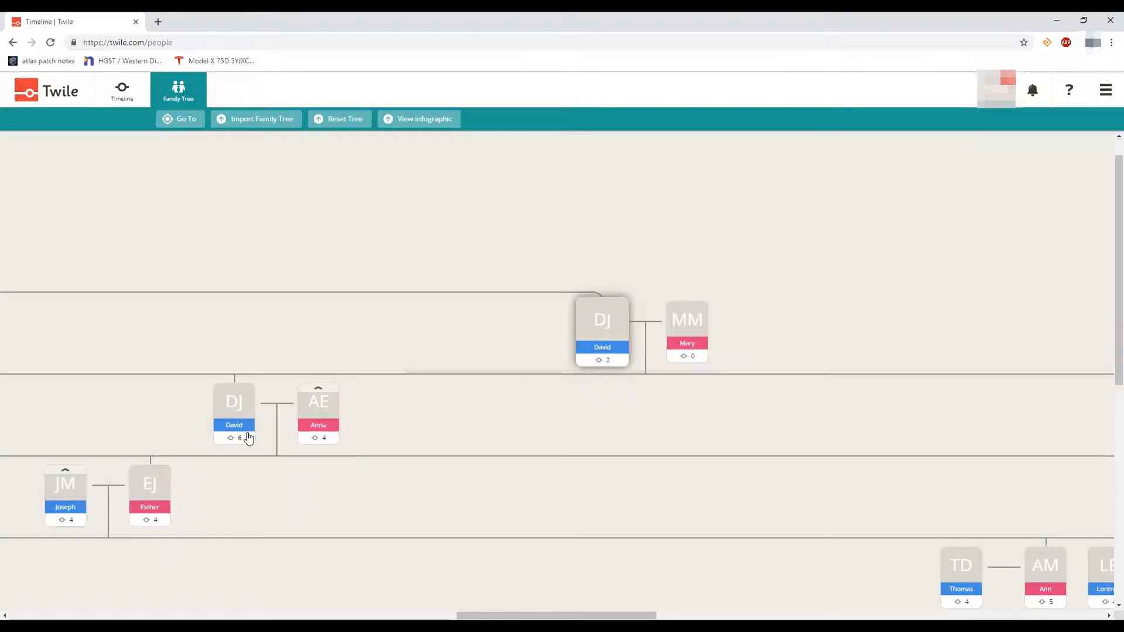
mouse_move(239, 419)
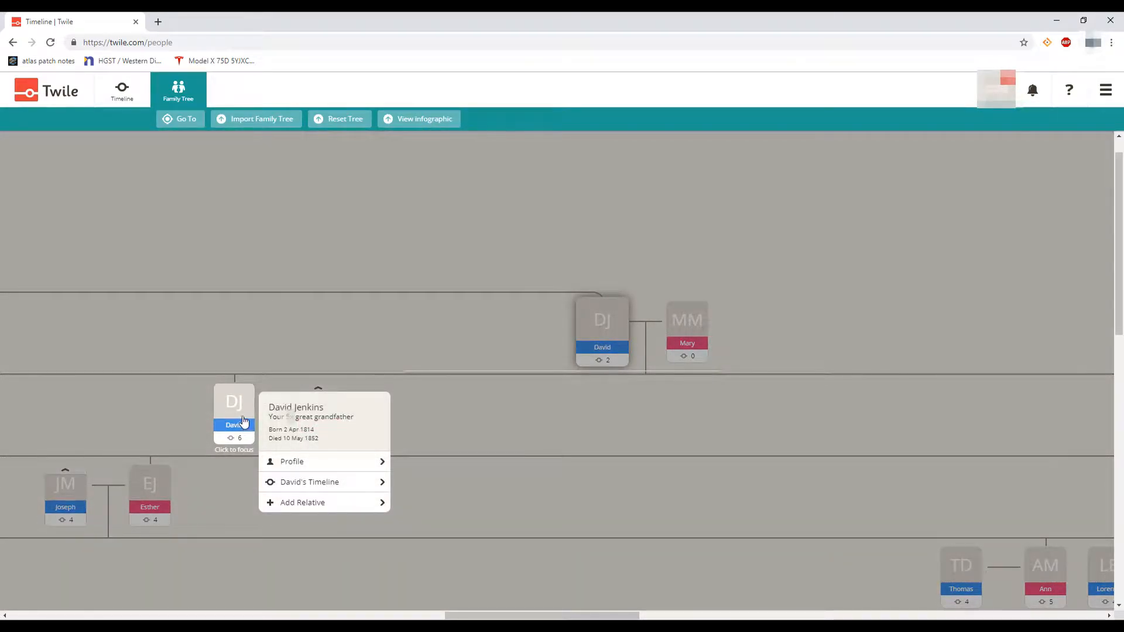
click(298, 467)
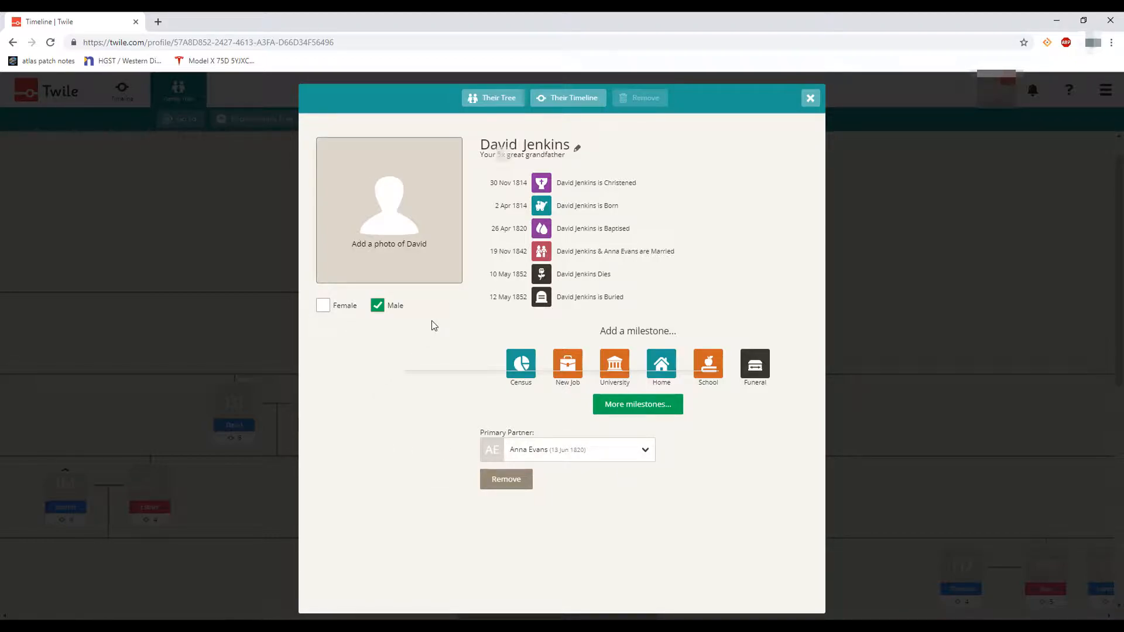
click(635, 461)
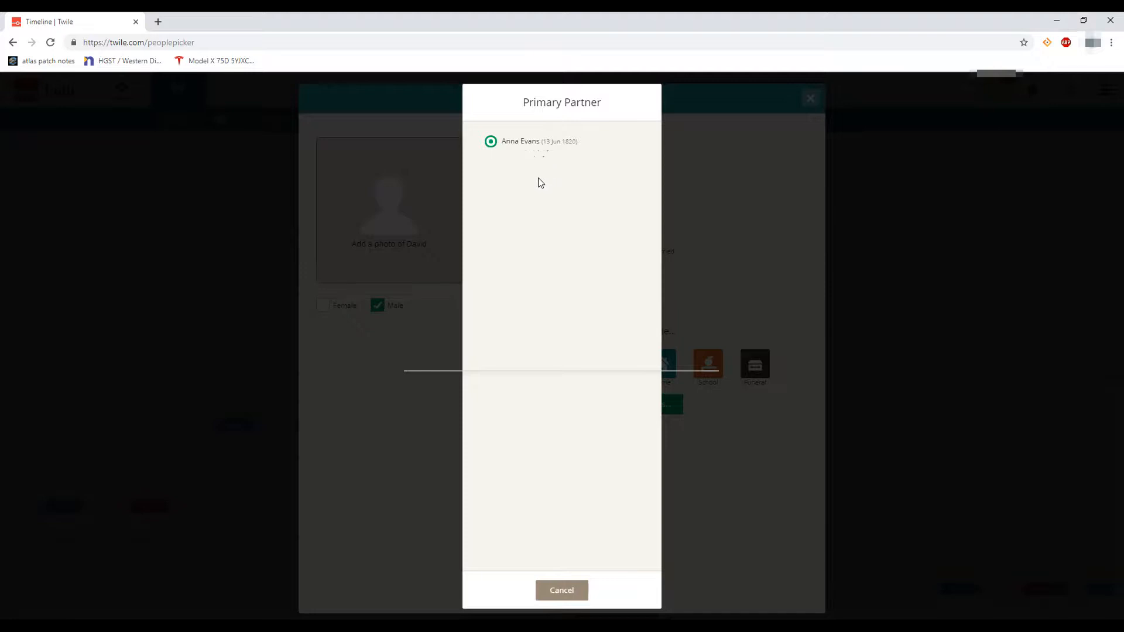
click(560, 591)
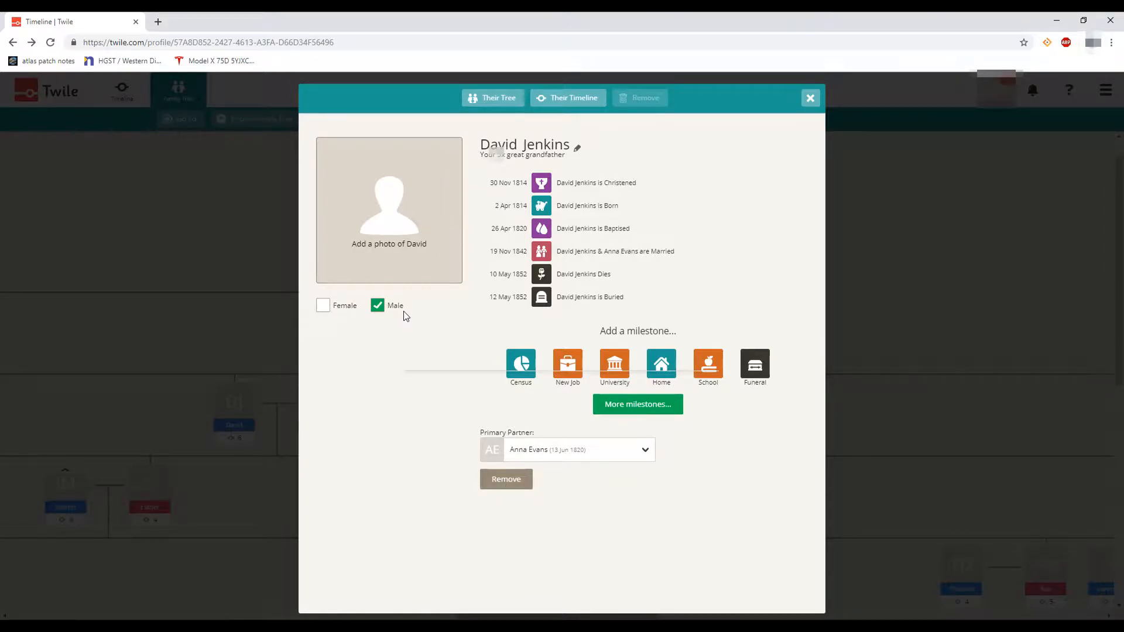
click(576, 150)
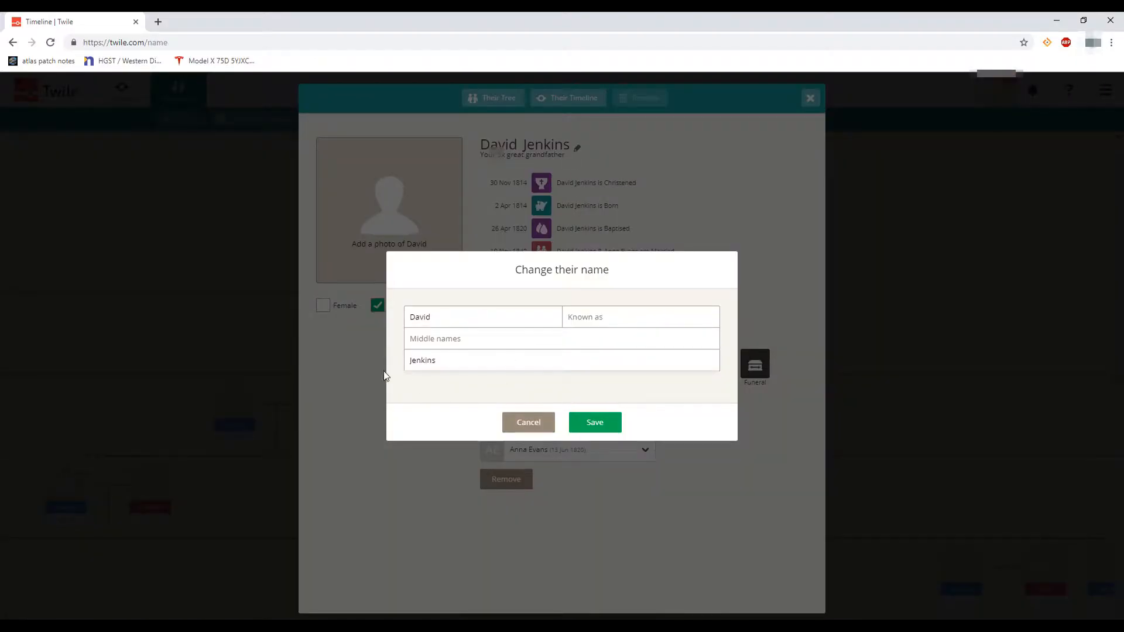
click(528, 423)
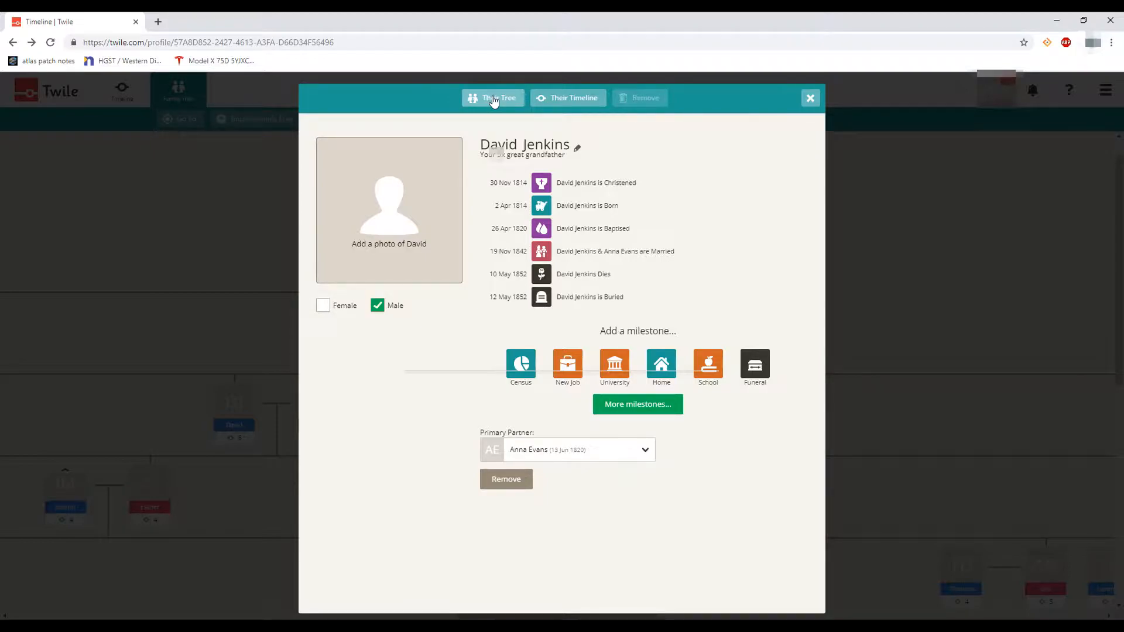
Open the ancestor's own timeline and set In View to show only his events
click(564, 101)
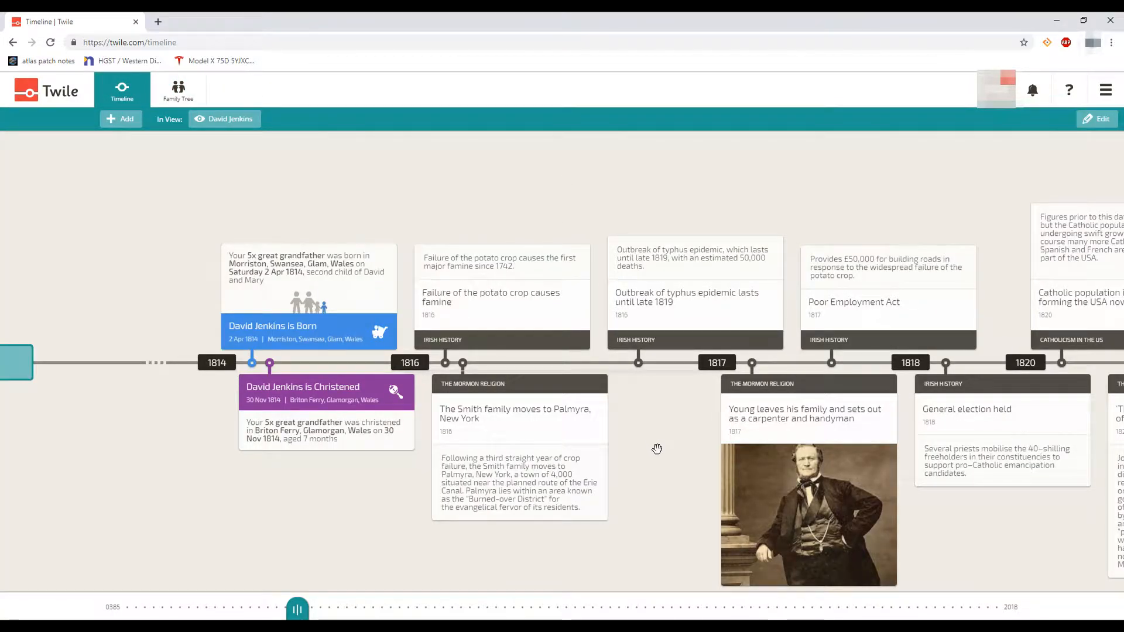
mouse_move(658, 452)
mouse_down()
mouse_move(502, 421)
mouse_move(690, 431)
mouse_up()
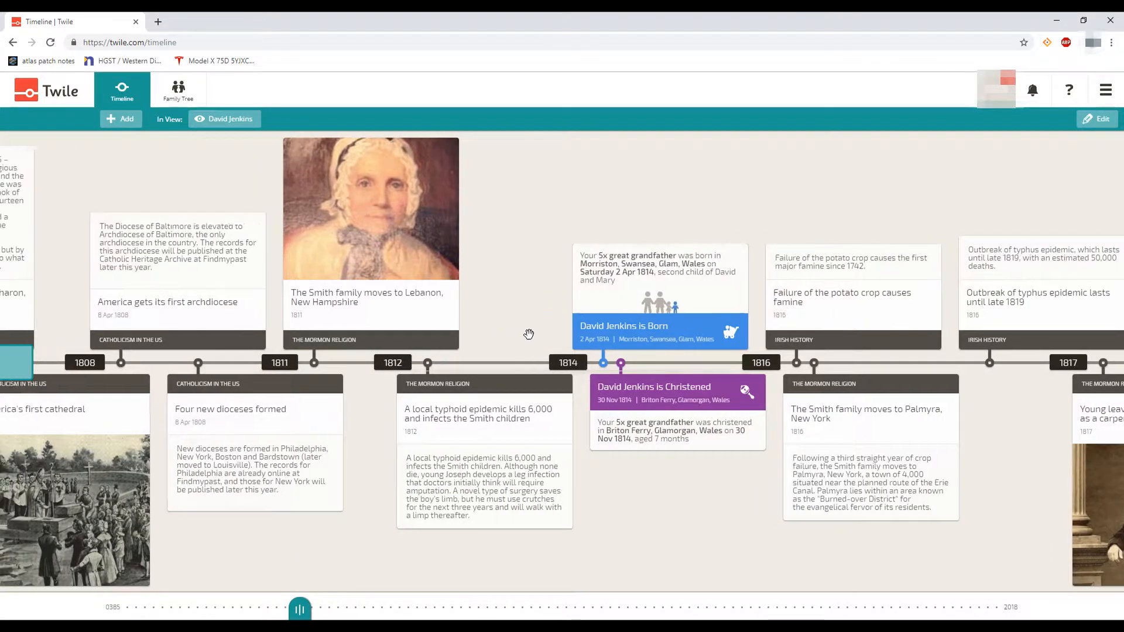
drag(546, 267, 125, 269)
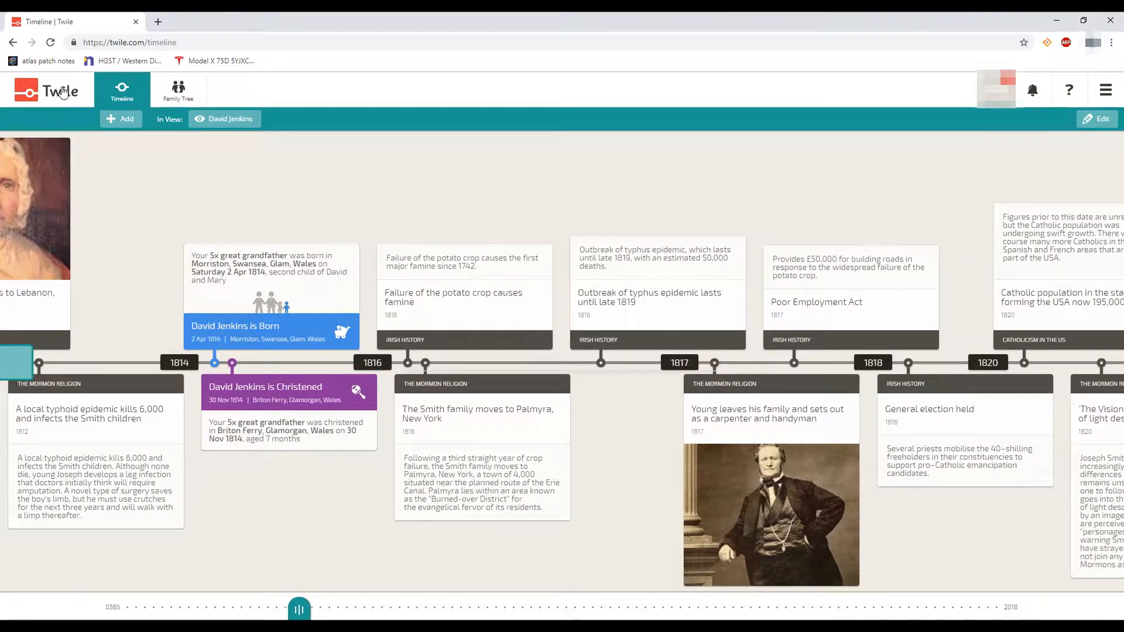
click(217, 123)
click(595, 589)
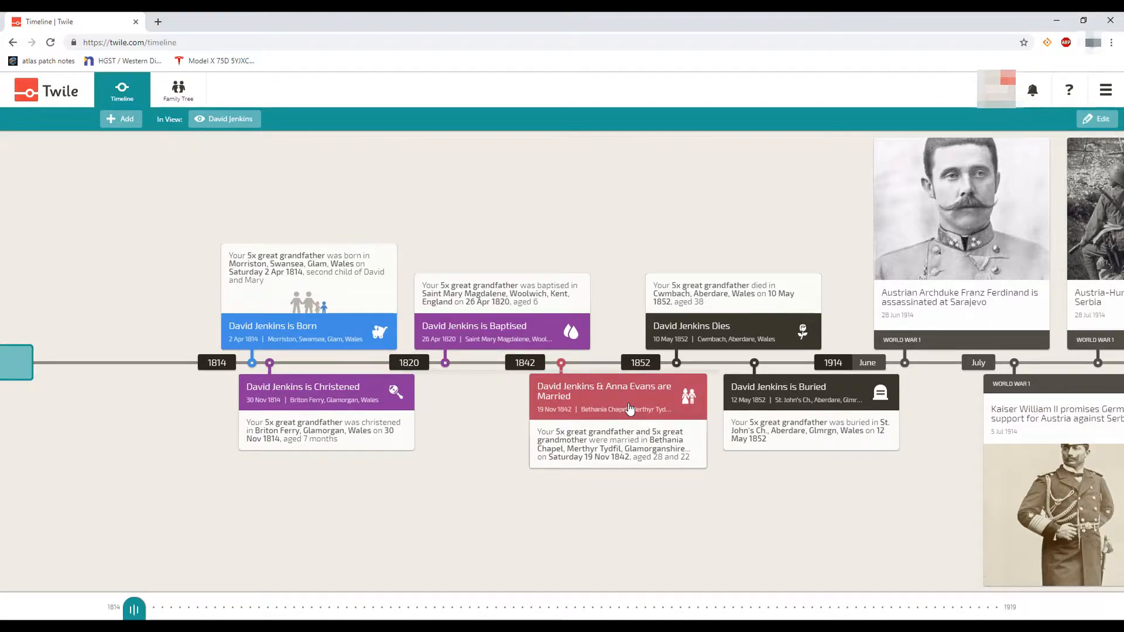
Browse his timeline from the 1814 birth through the 1852 death and burial
scroll(591, 407, down, 3)
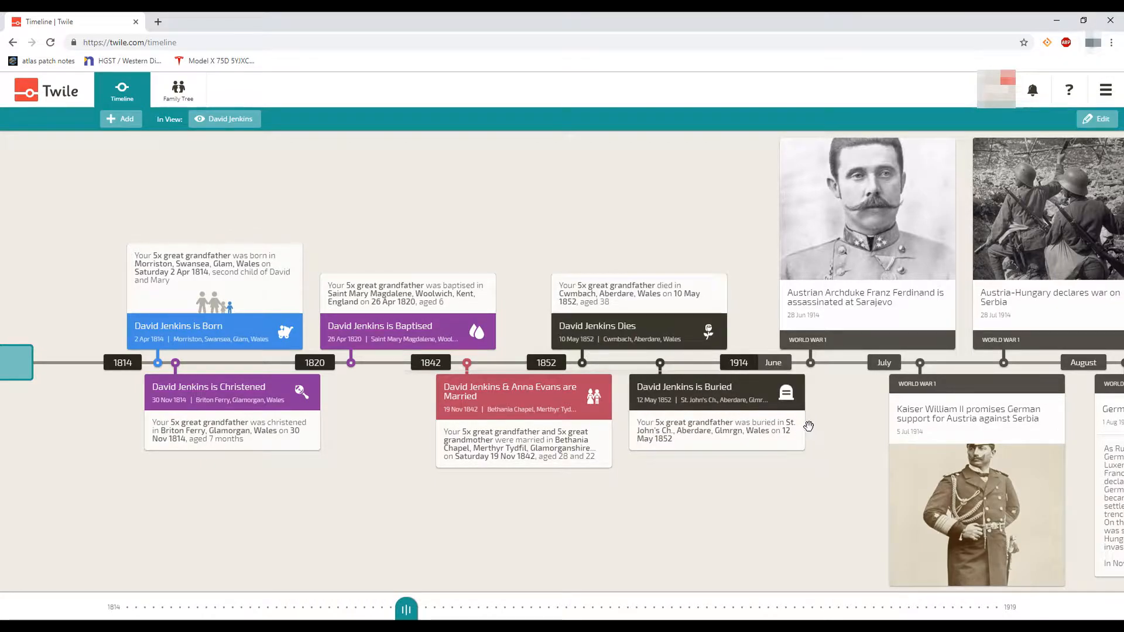
drag(853, 431, 556, 396)
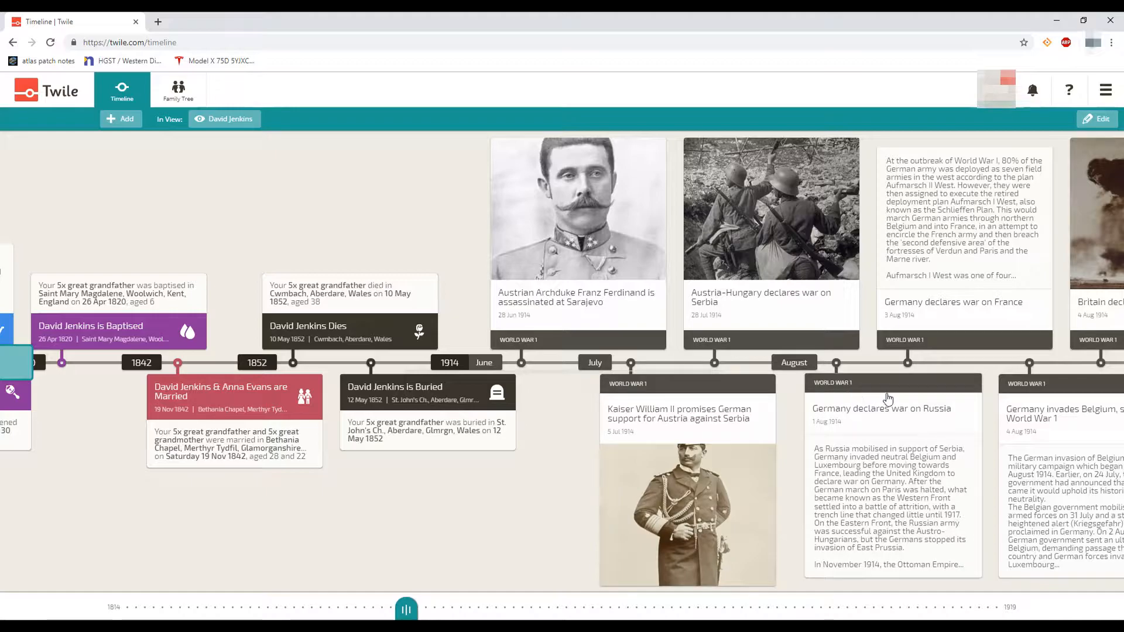
drag(1001, 403, 1090, 443)
drag(422, 484, 761, 511)
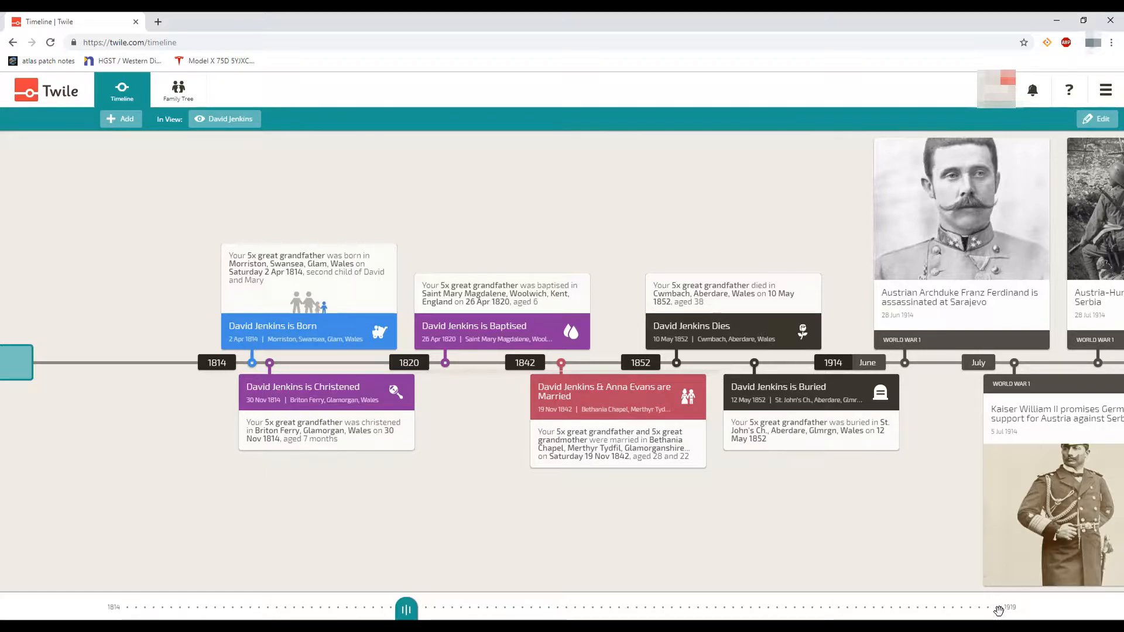
scroll(1019, 346, down, 15)
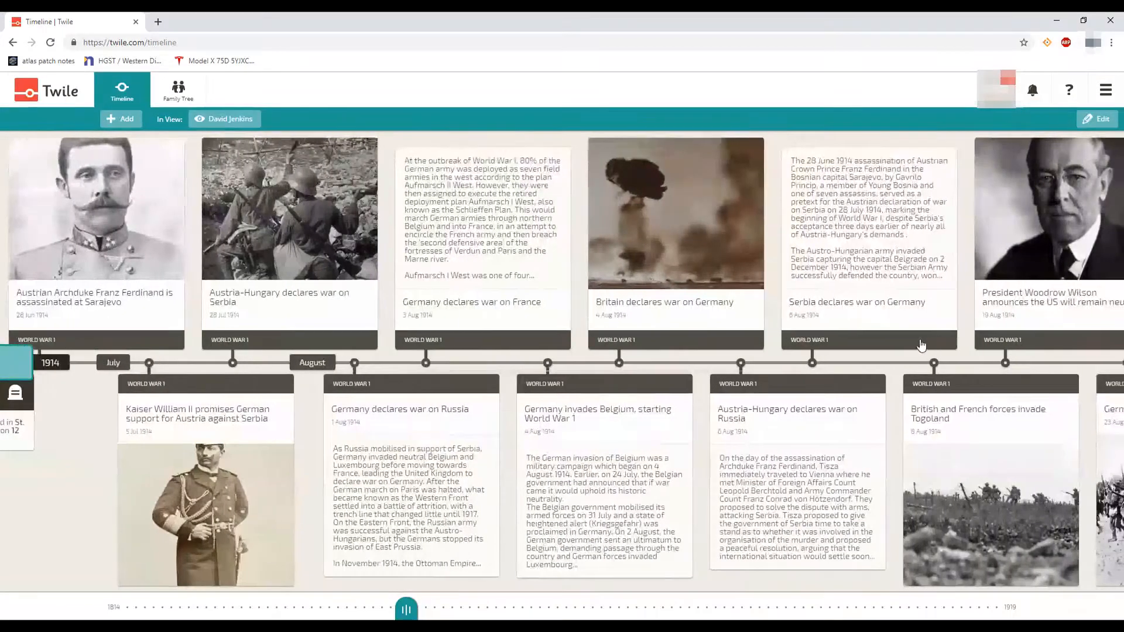
scroll(878, 353, down, 10)
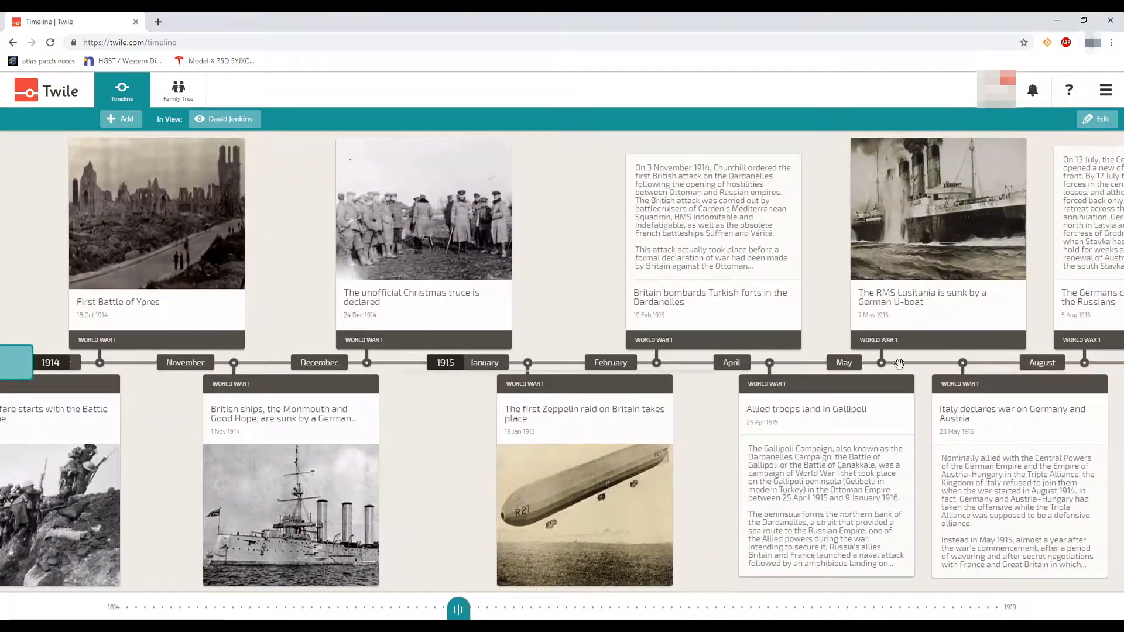
scroll(187, 326, up, 20)
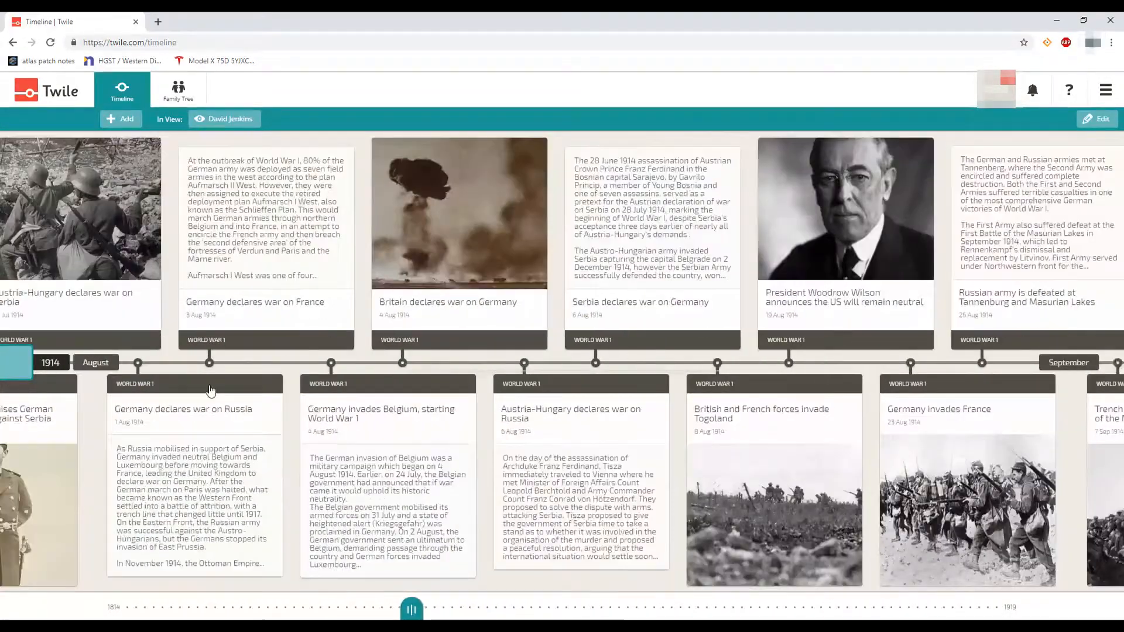
scroll(699, 381, up, 4)
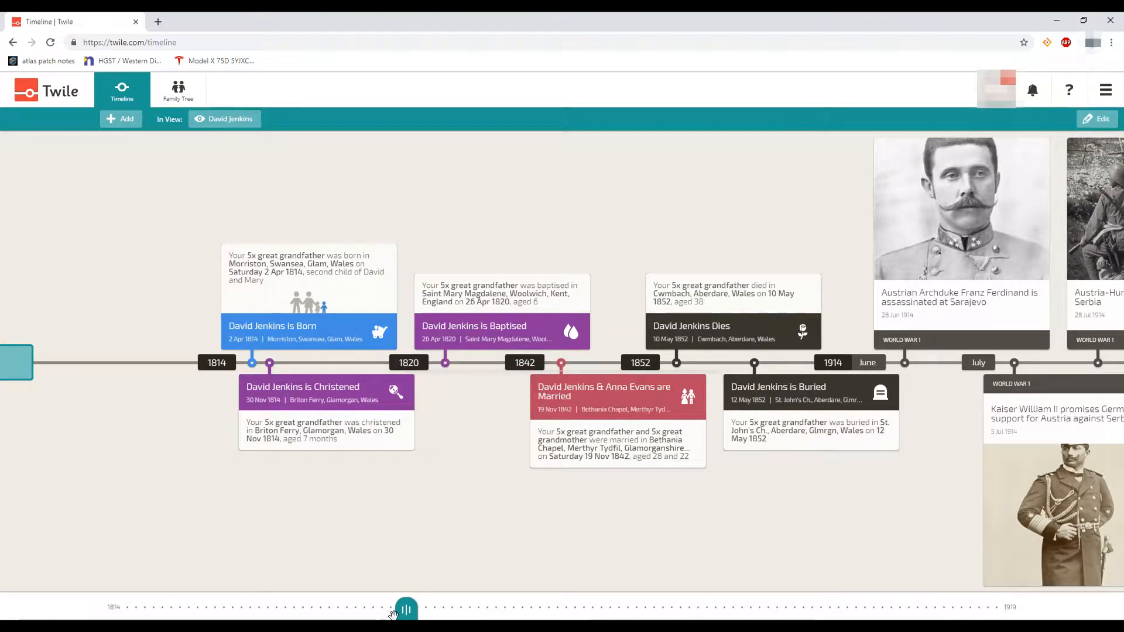
drag(406, 610, 127, 586)
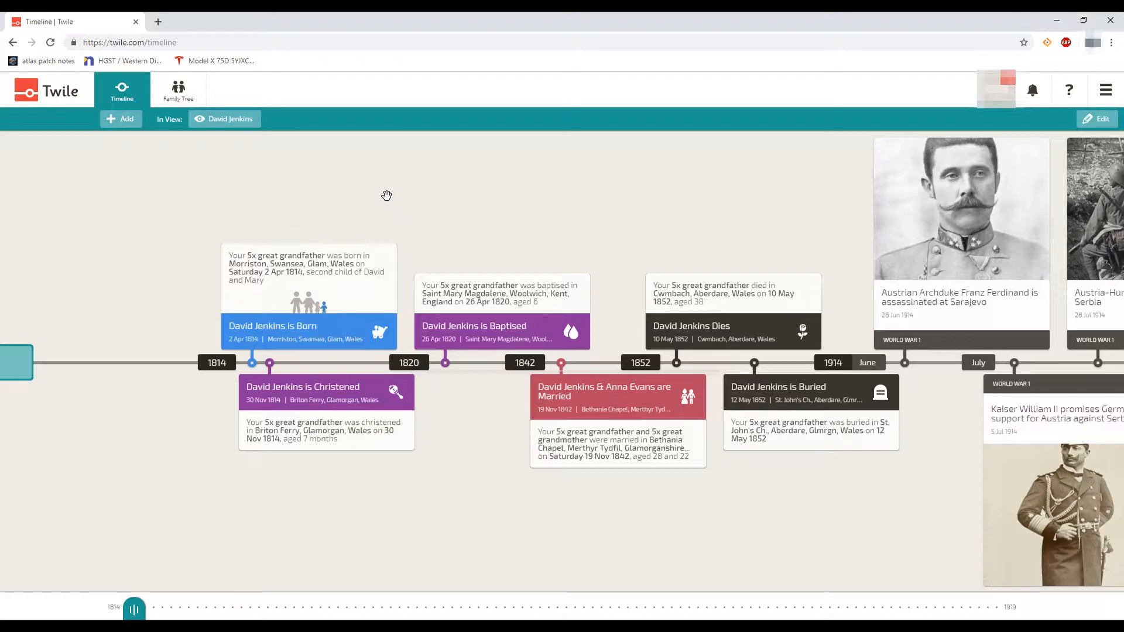
Back on the family tree, start adding a relative to the 5x great grandfather David
click(174, 98)
drag(689, 329, 692, 315)
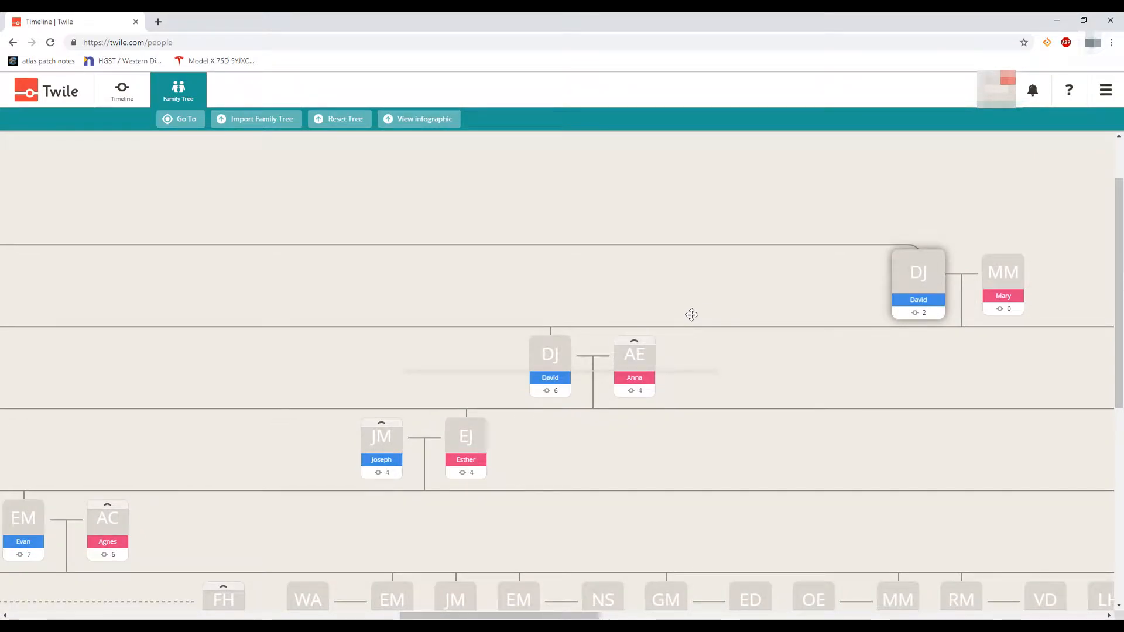
click(556, 376)
click(556, 375)
mouse_move(553, 353)
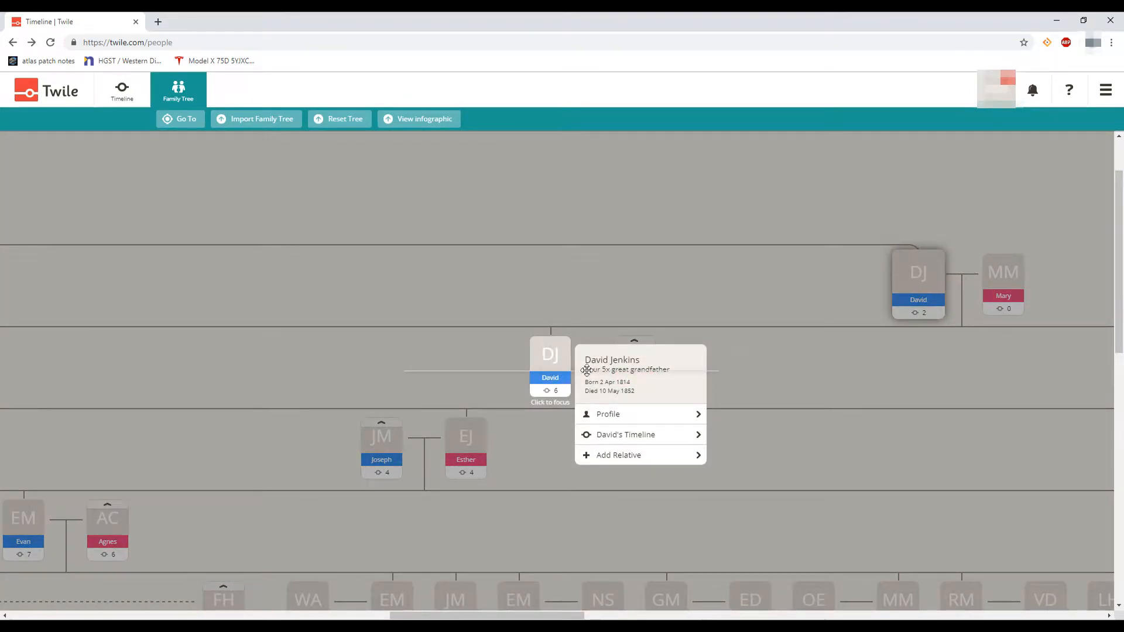
click(608, 462)
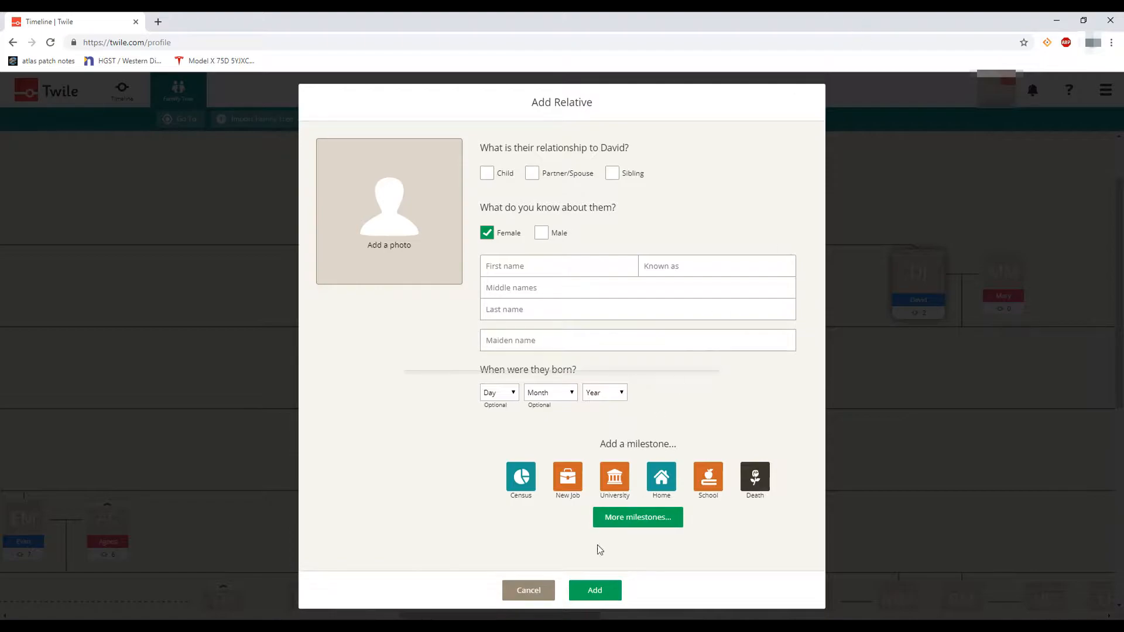
click(520, 594)
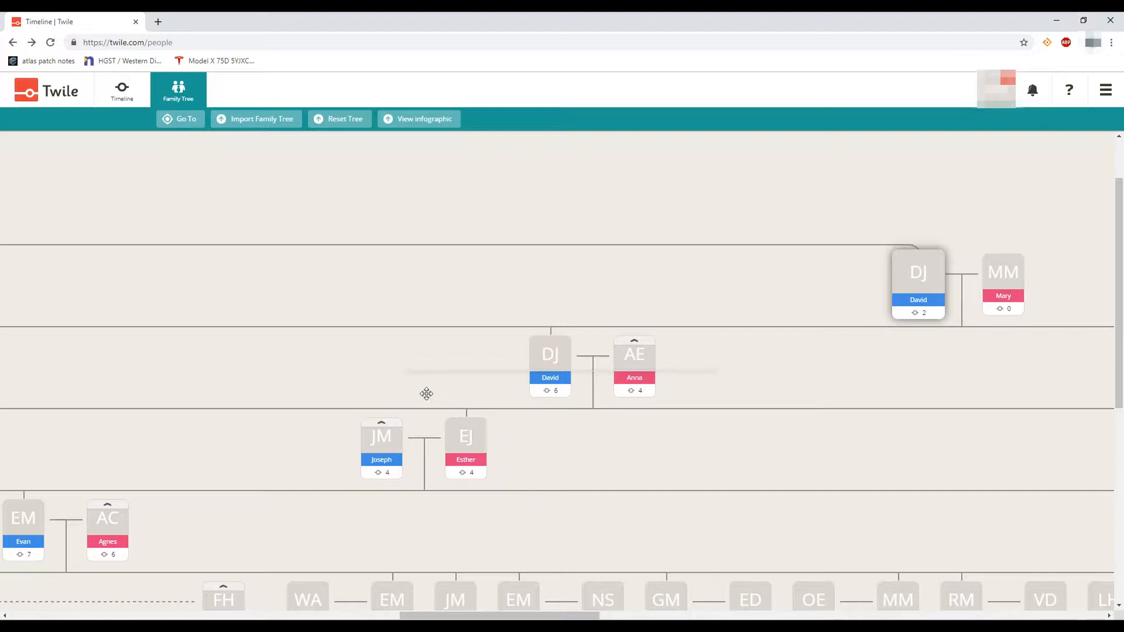
Pan the family tree canvas to shift the generations slightly right and lower
drag(407, 353, 339, 396)
mouse_move(643, 486)
mouse_down()
mouse_move(648, 449)
mouse_move(647, 474)
mouse_up()
drag(379, 316, 514, 329)
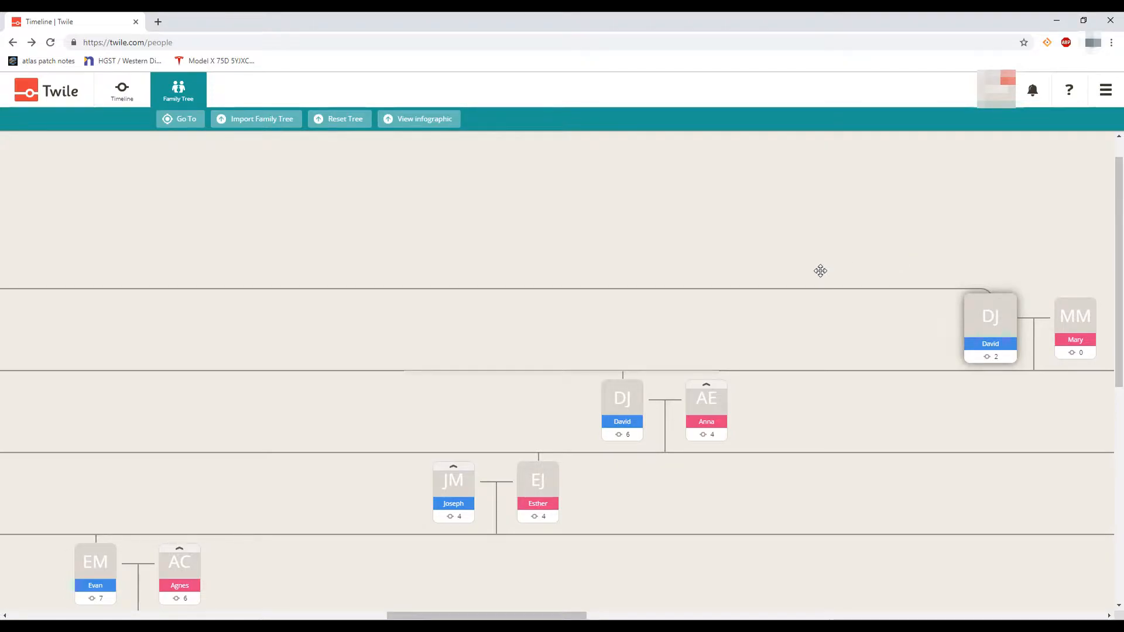
drag(763, 307, 685, 308)
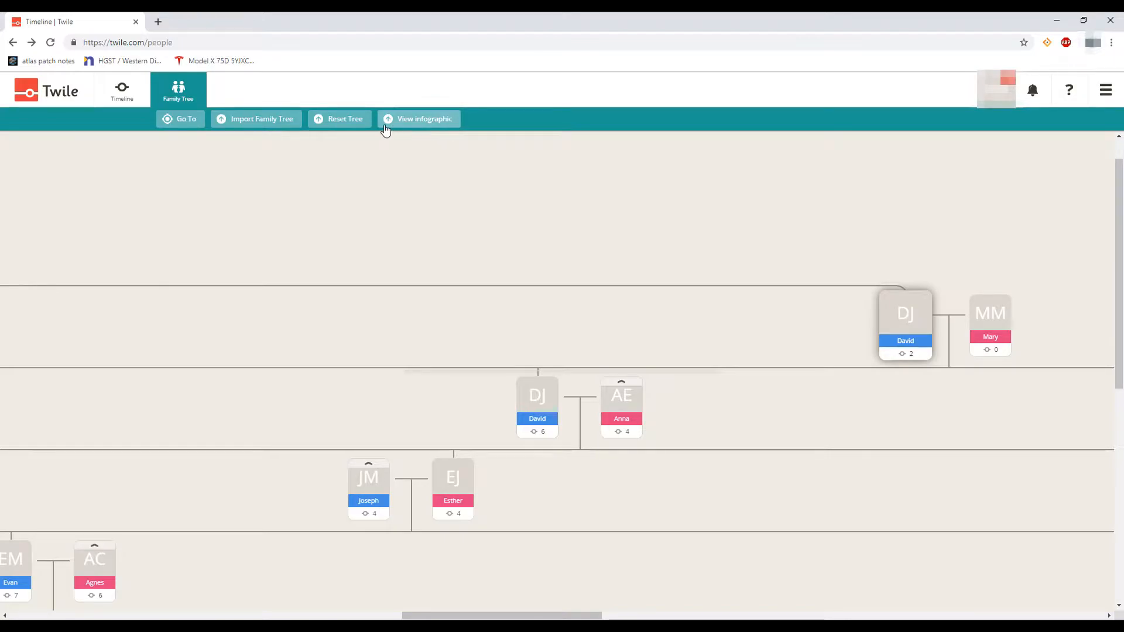
click(175, 122)
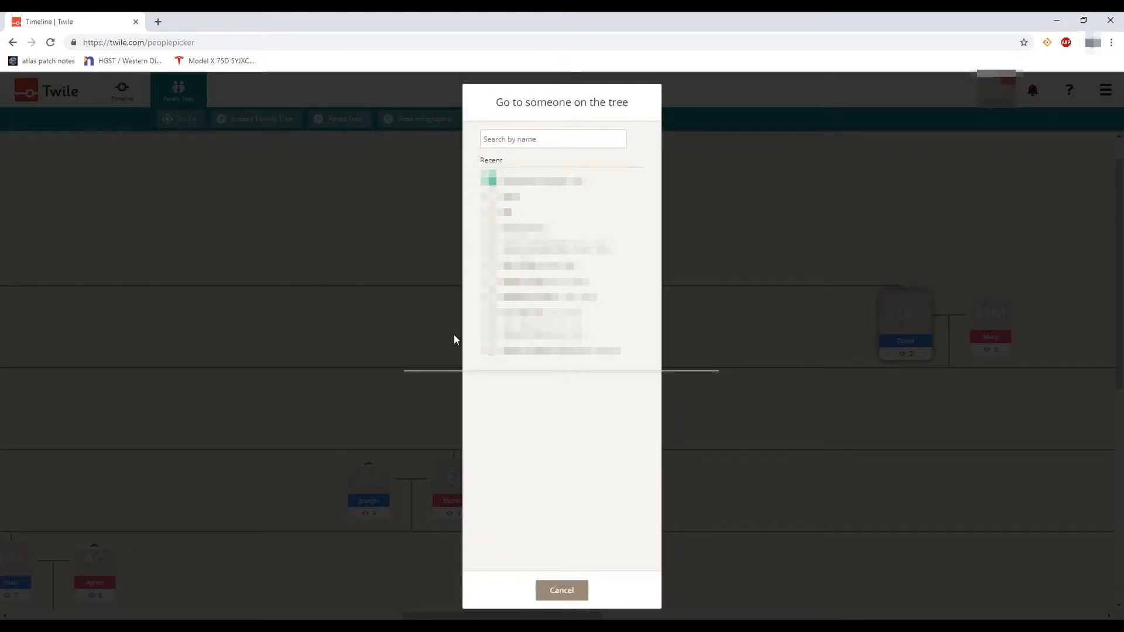
click(506, 134)
text(da)
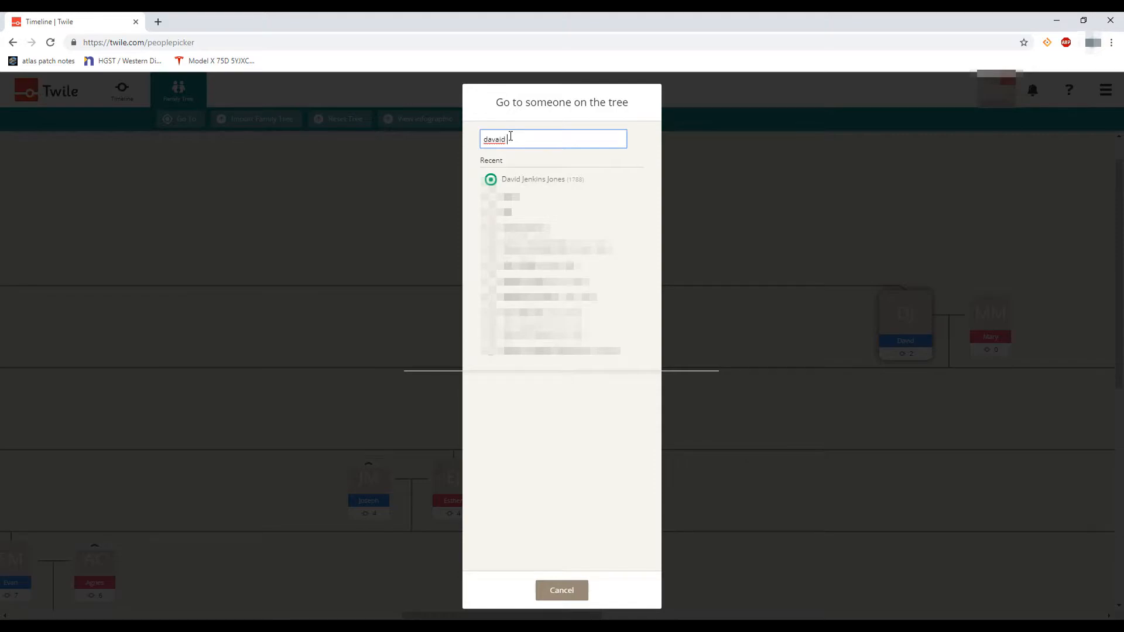
text(vi)
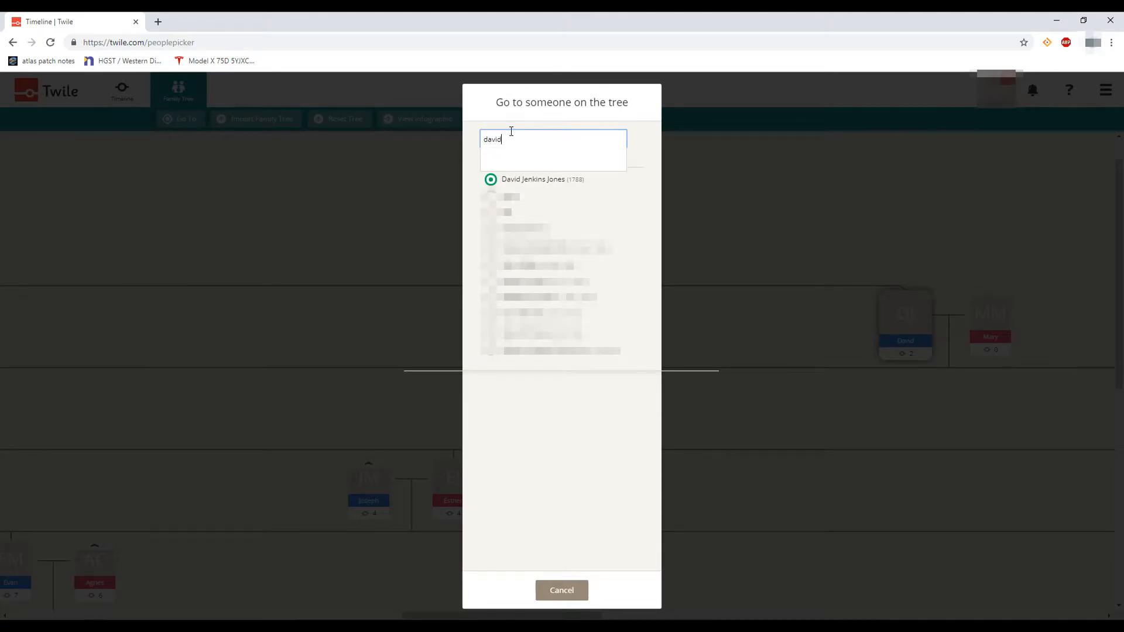
key(BackSpace)
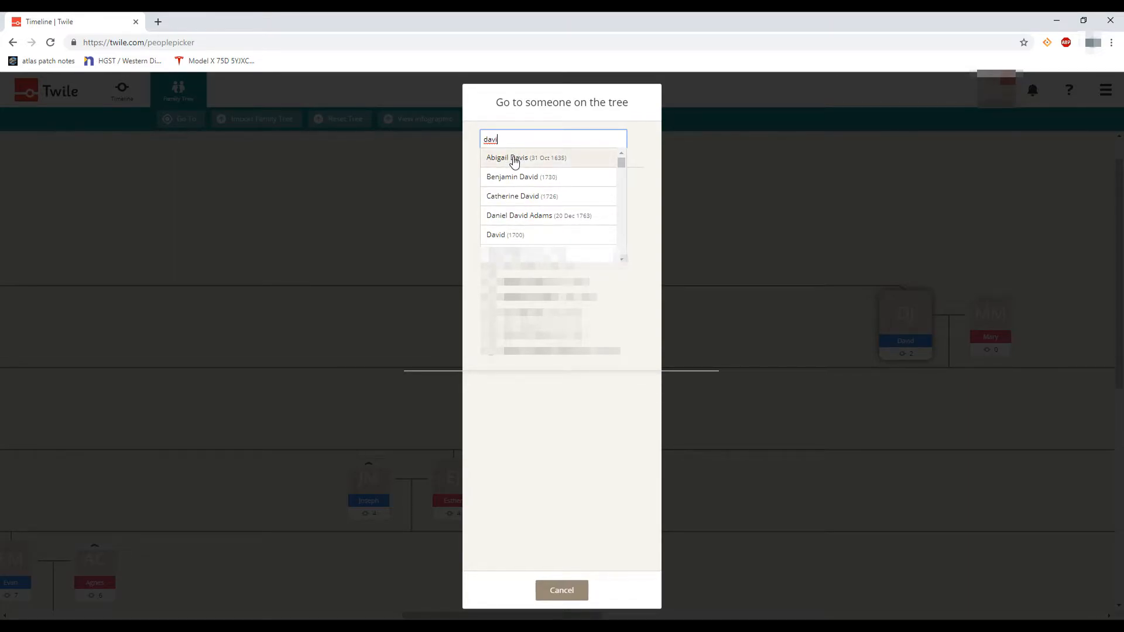
click(516, 179)
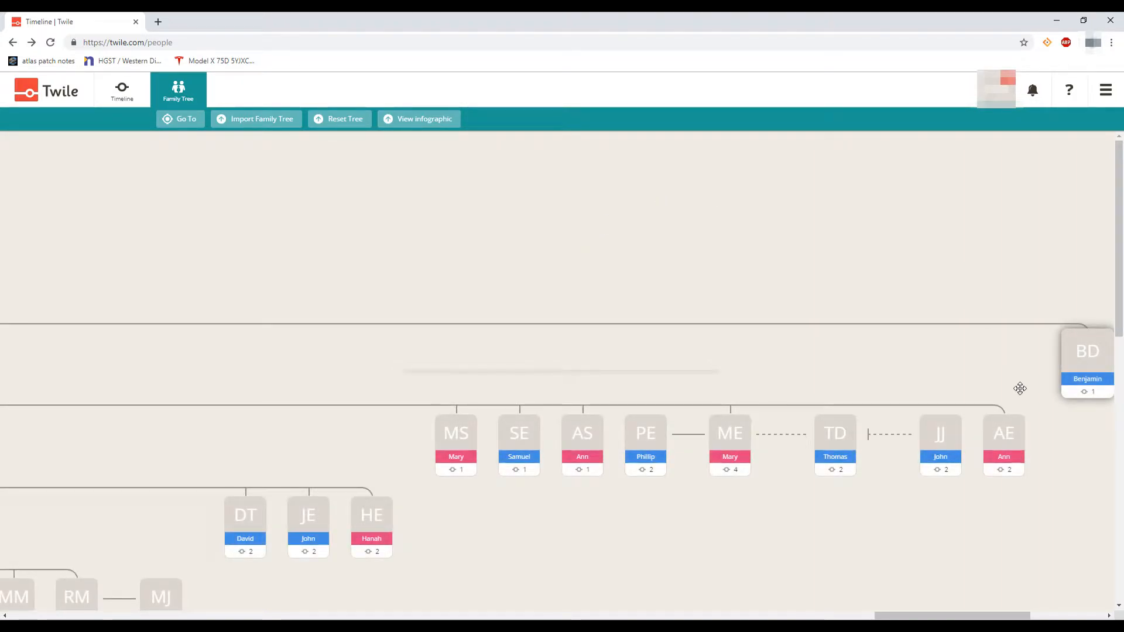
drag(1023, 388, 848, 389)
click(890, 378)
click(681, 315)
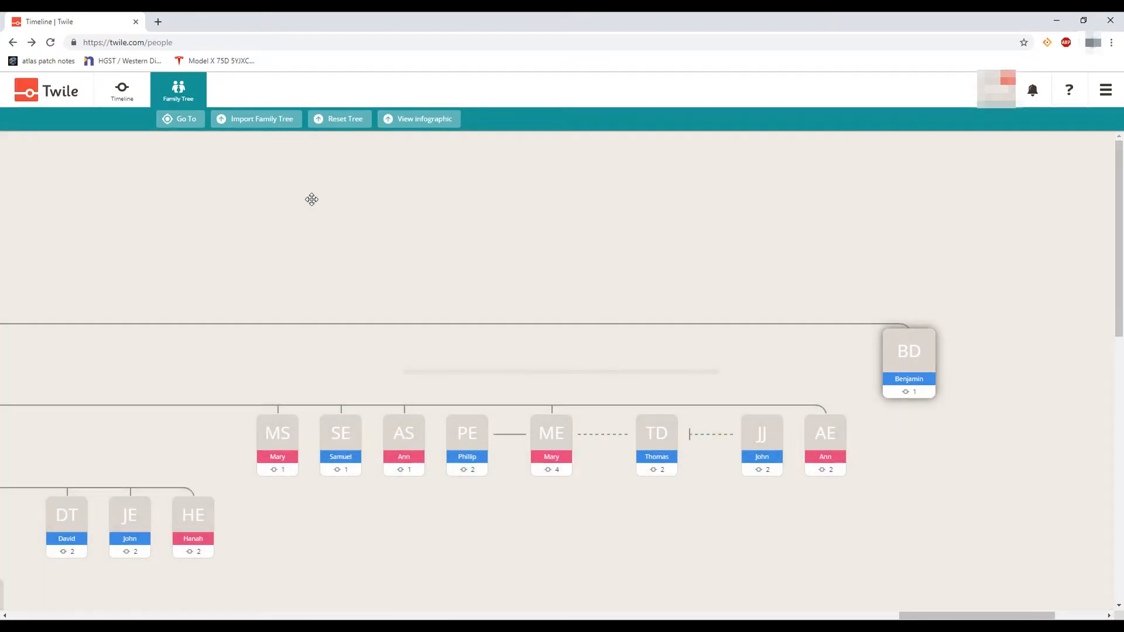
click(248, 121)
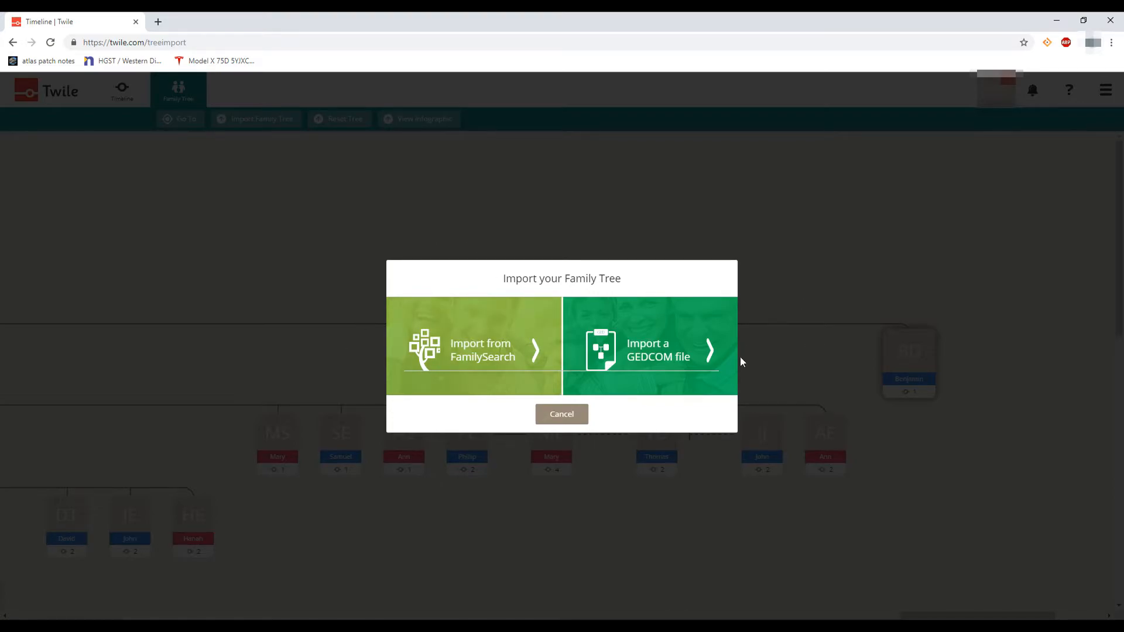
click(552, 419)
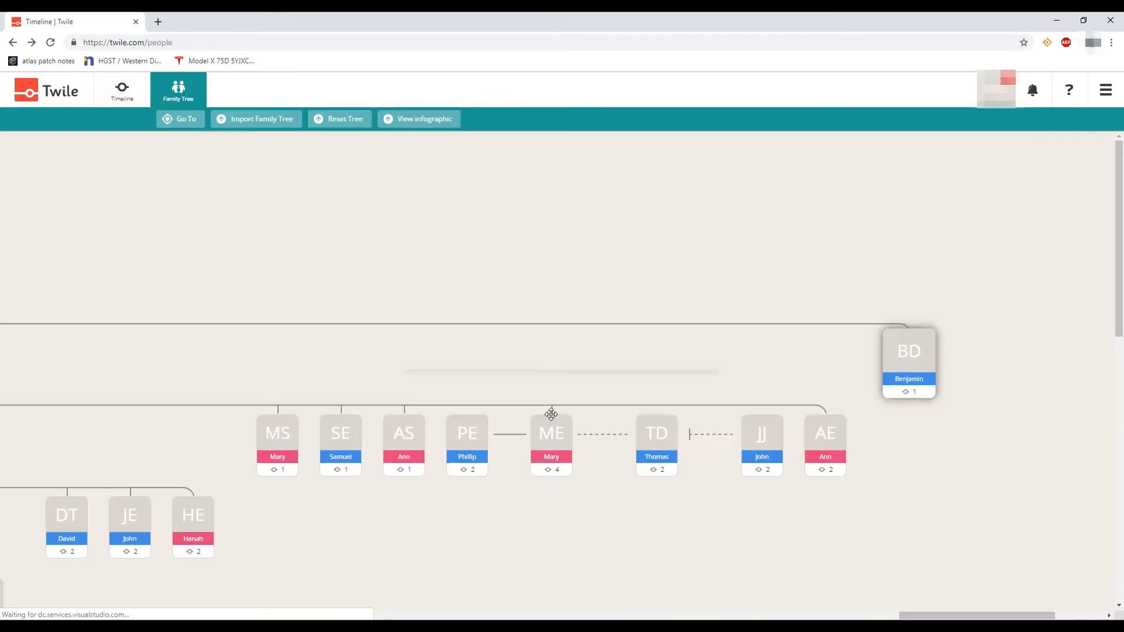
click(345, 120)
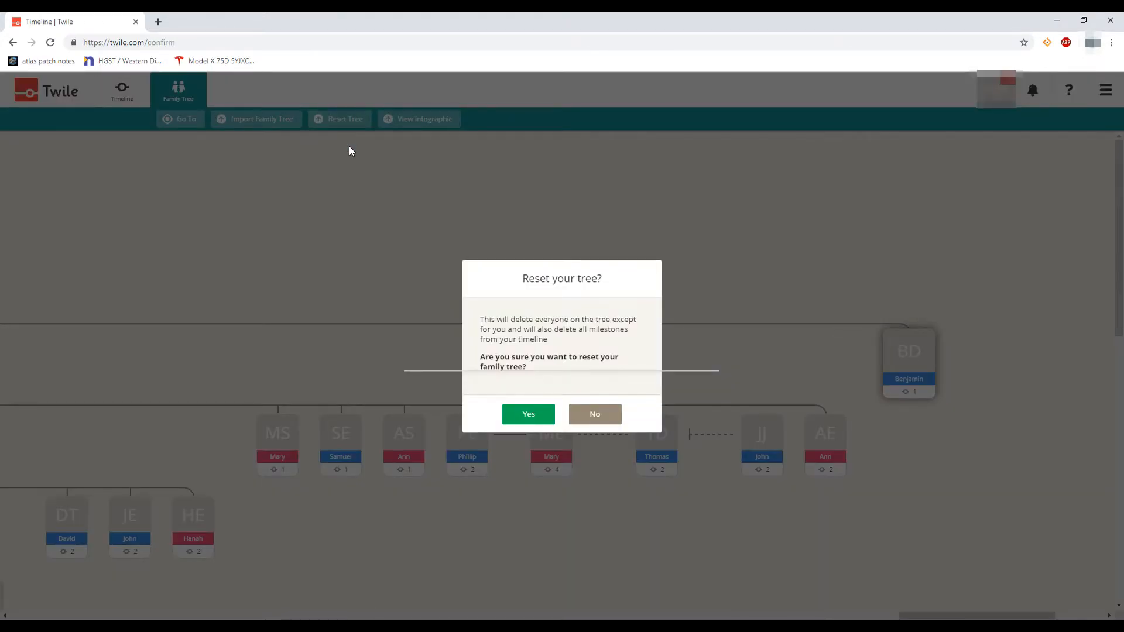
click(594, 422)
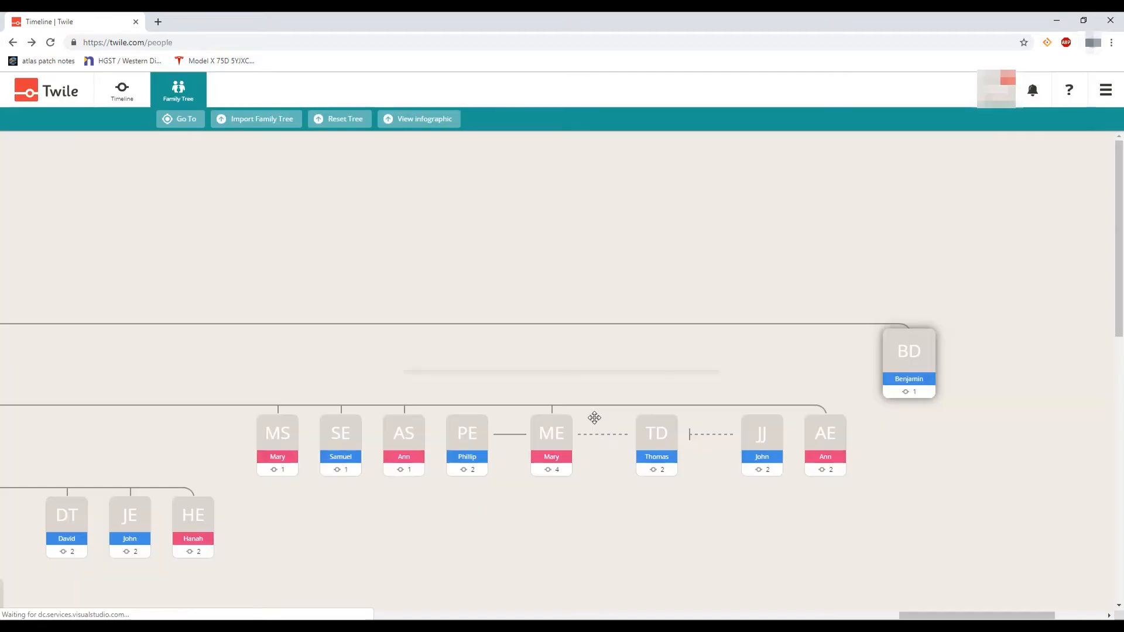
Display the My Family in Numbers infographic, then check for notifications
click(415, 130)
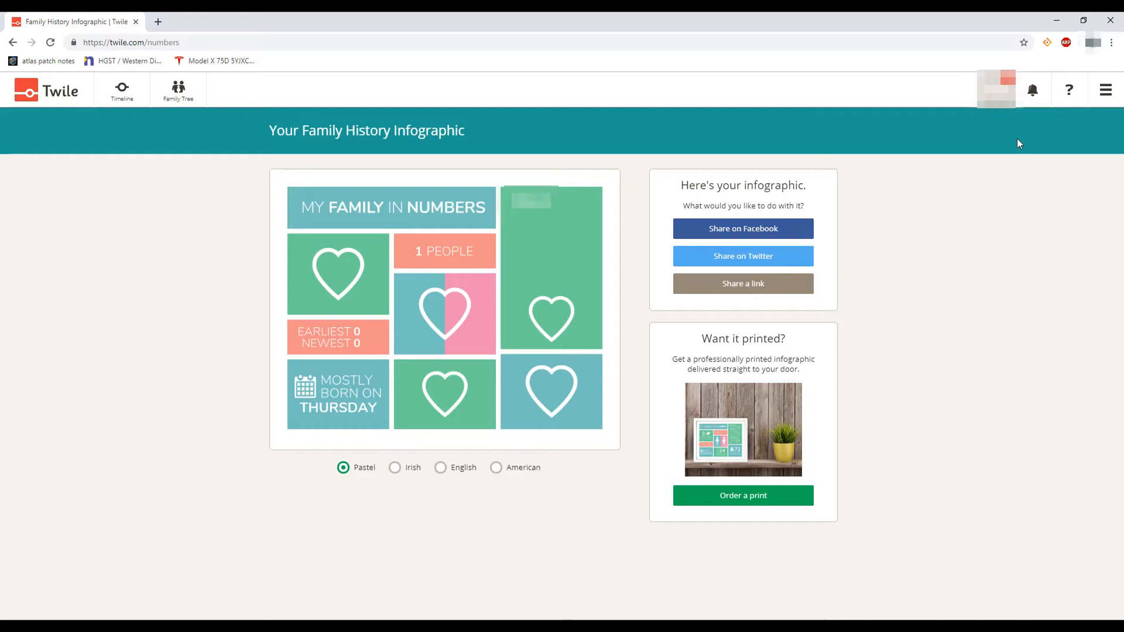
click(1038, 95)
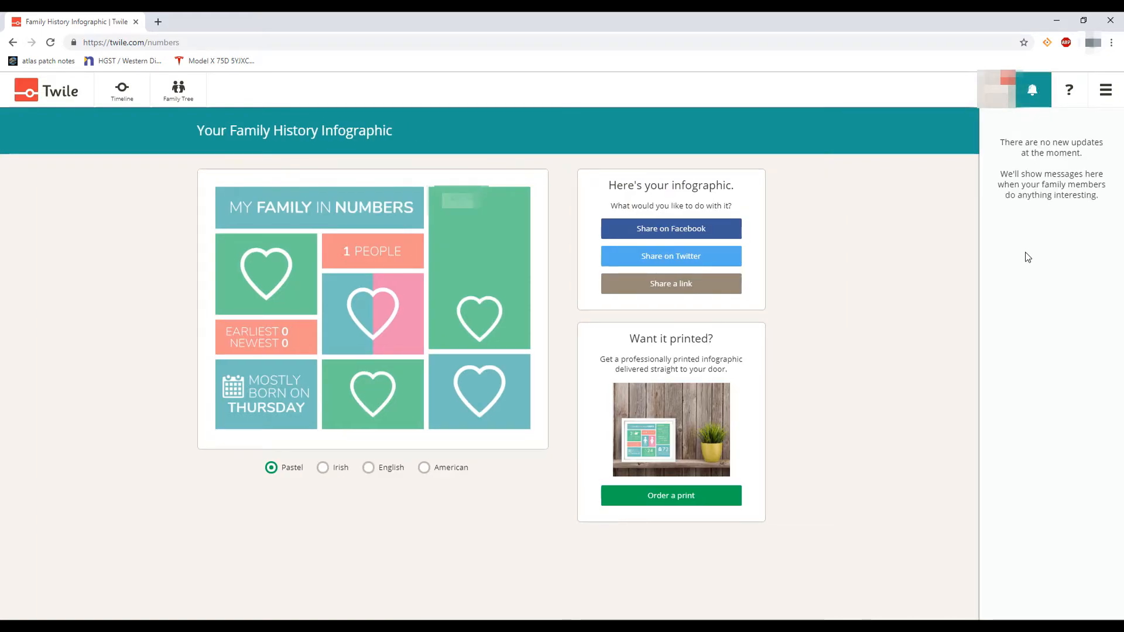
Look at the getting started help and the account menu, then close the side menu
click(1068, 93)
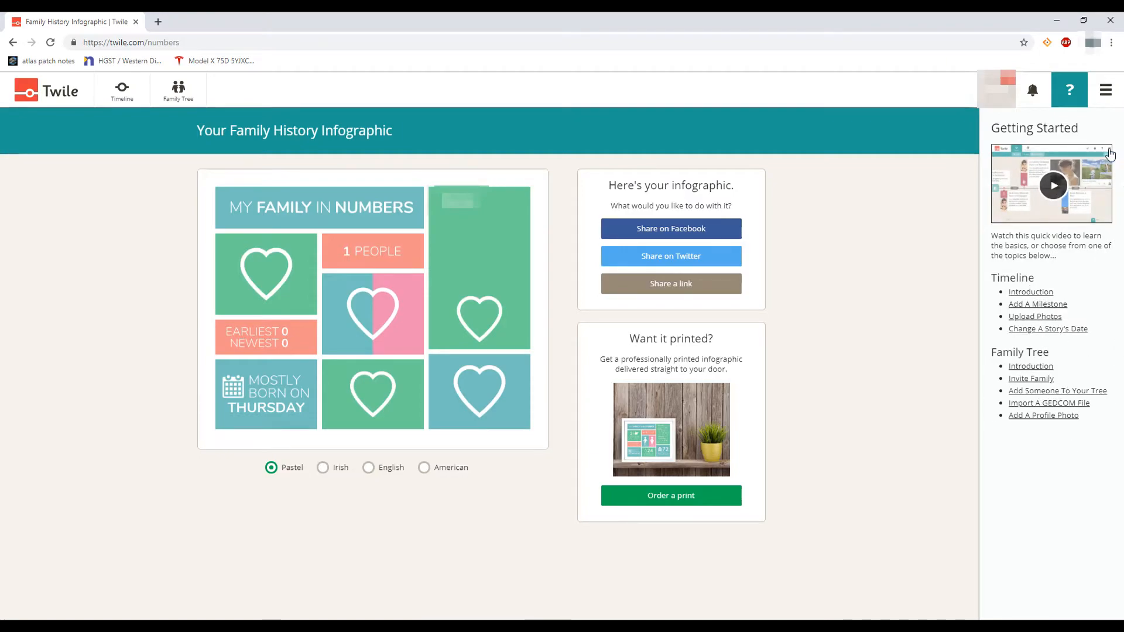
click(1104, 92)
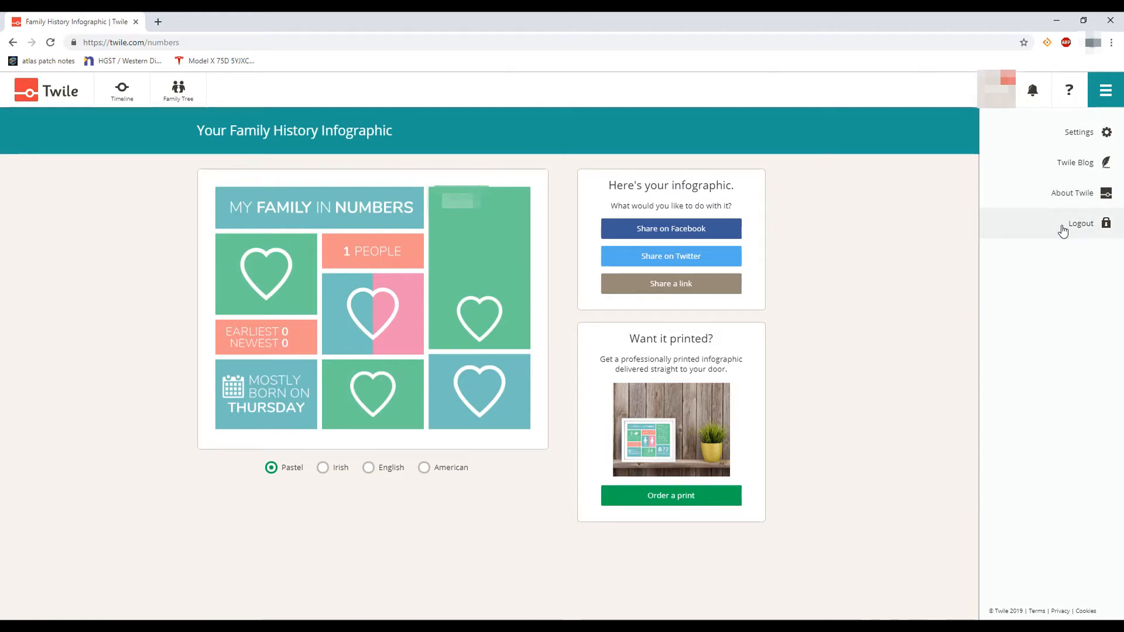
click(1105, 91)
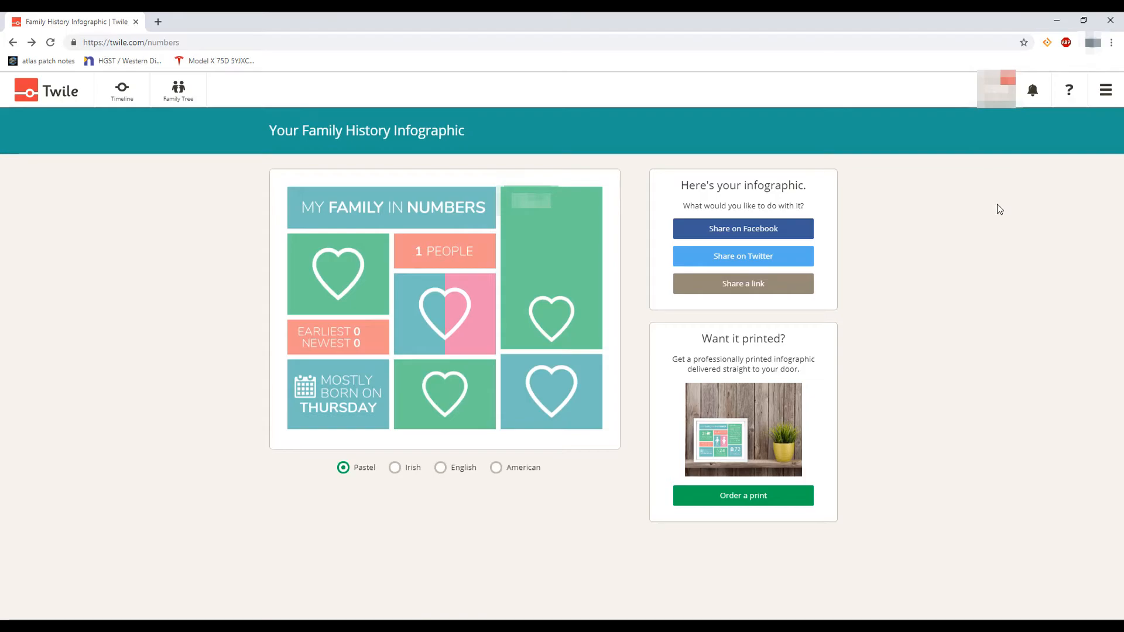